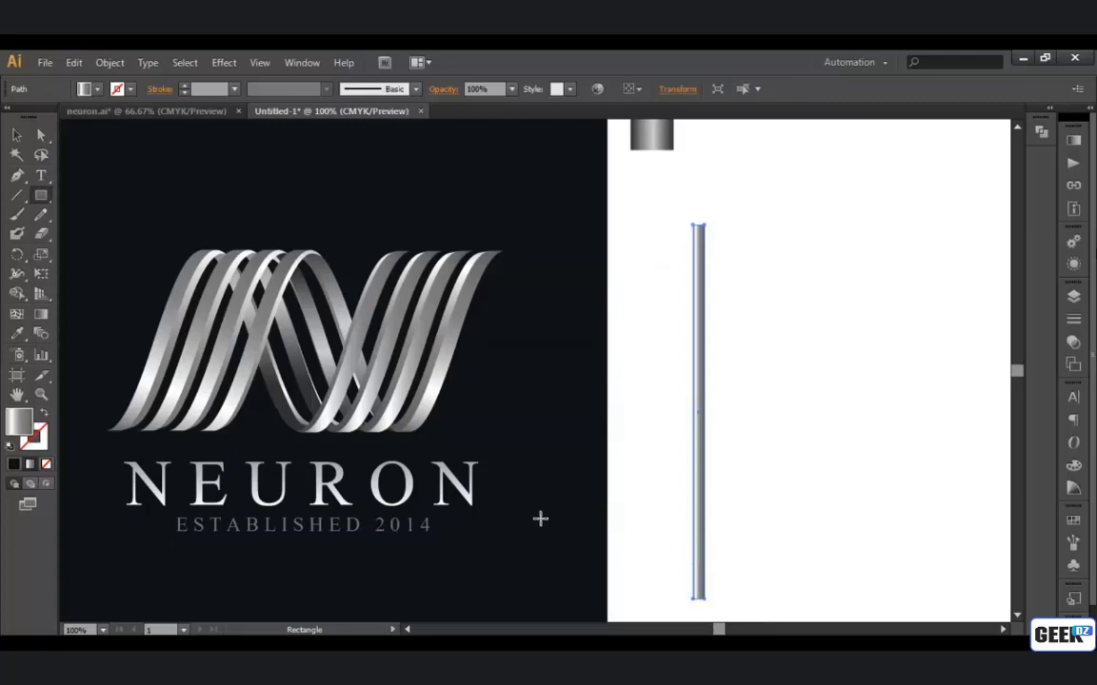
Change the thin vertical rectangle's gradient fill to solid near-black and extend its top edge upward
click(11, 467)
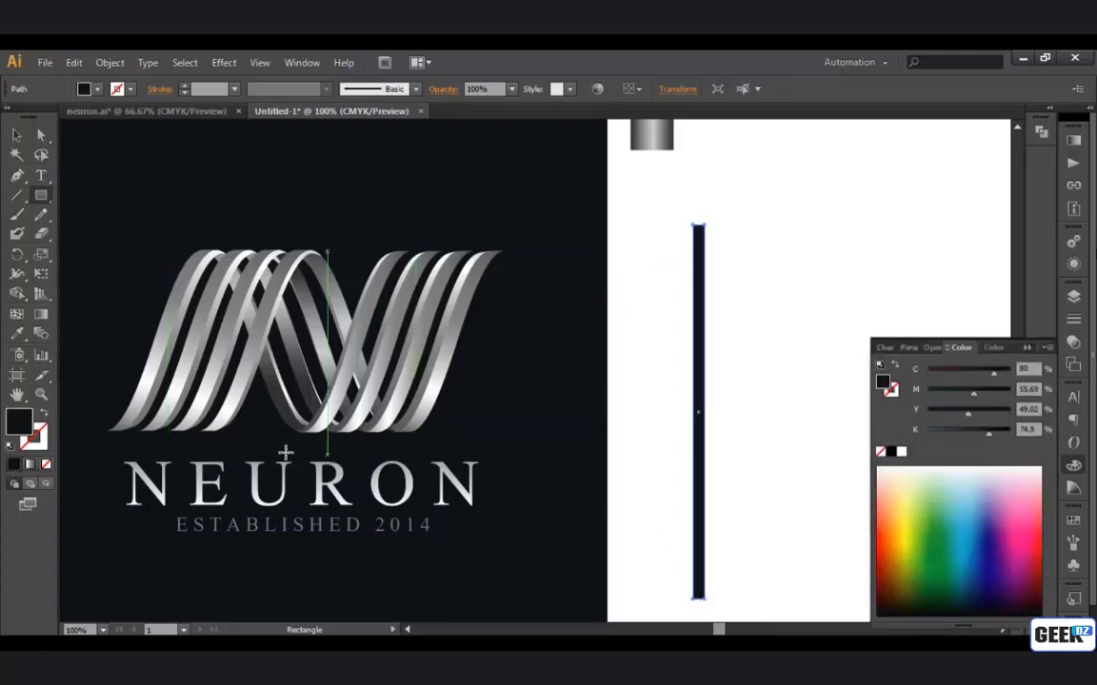
click(17, 136)
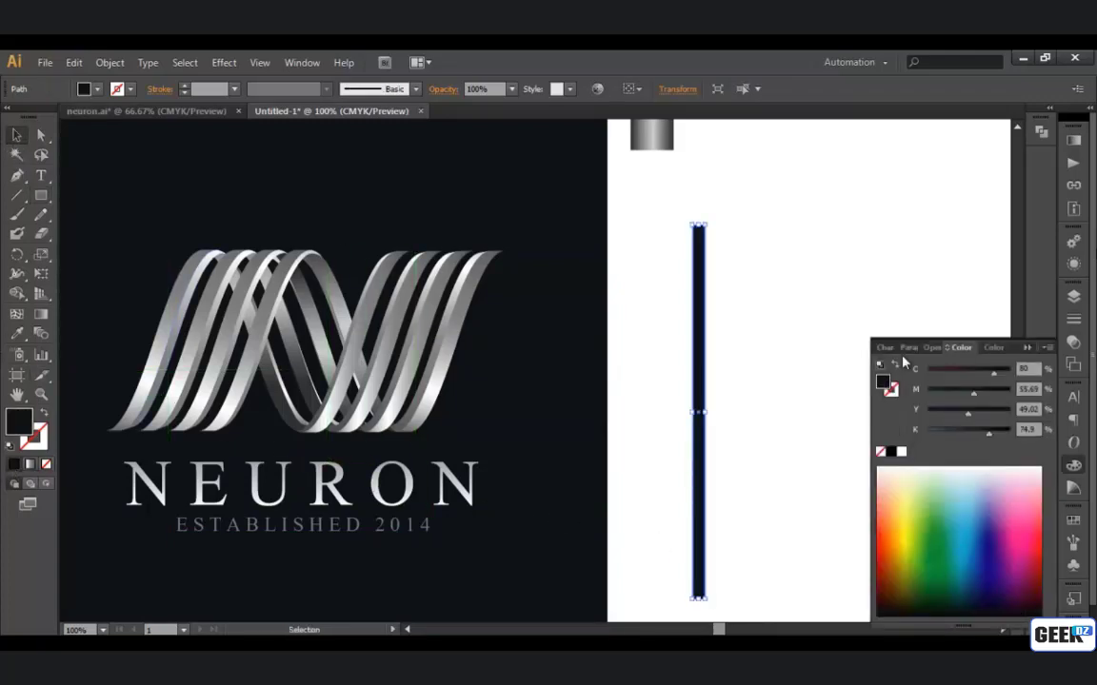
click(1026, 347)
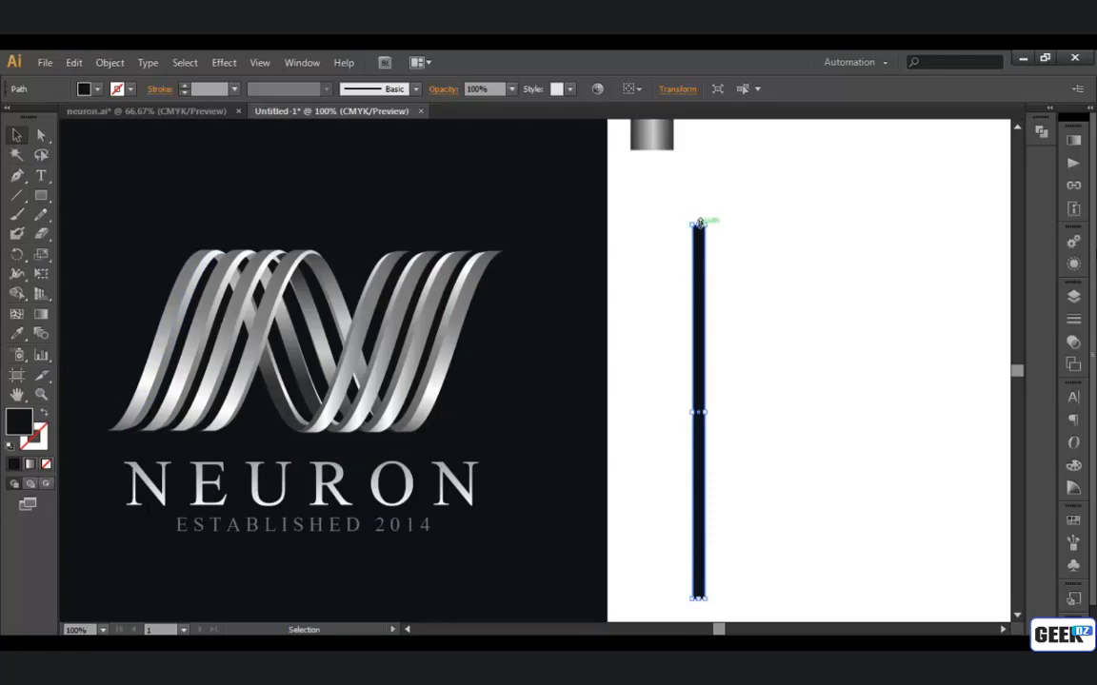
drag(699, 222, 700, 169)
Duplicate the vertical bar three times sideways to form a row of four parallel bars
drag(705, 246, 749, 248)
drag(749, 248, 774, 249)
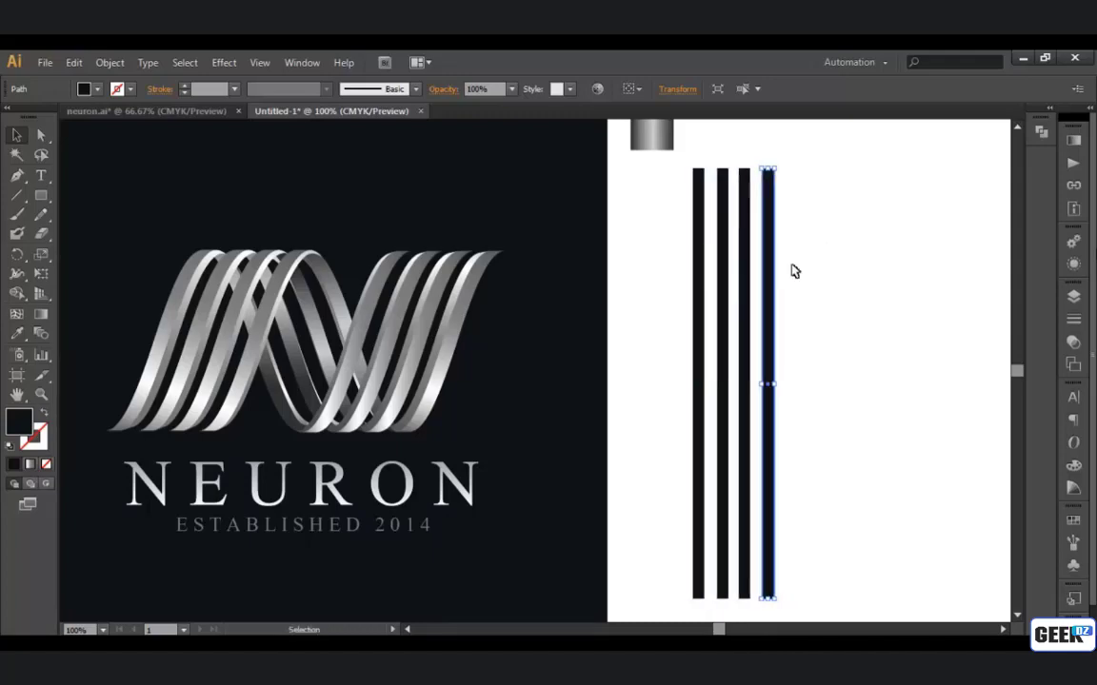
click(819, 319)
Shift the three right-hand bars slightly left so that the gaps between all four bars are even
scroll(732, 363, up, 2)
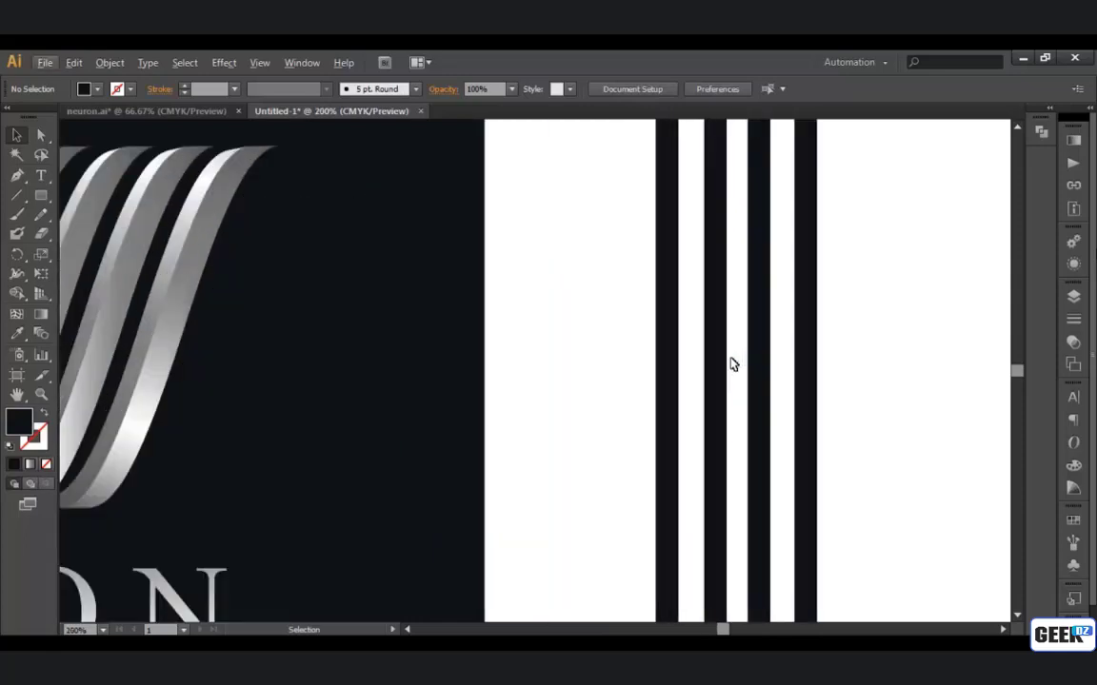
drag(707, 373, 534, 541)
drag(717, 420, 539, 443)
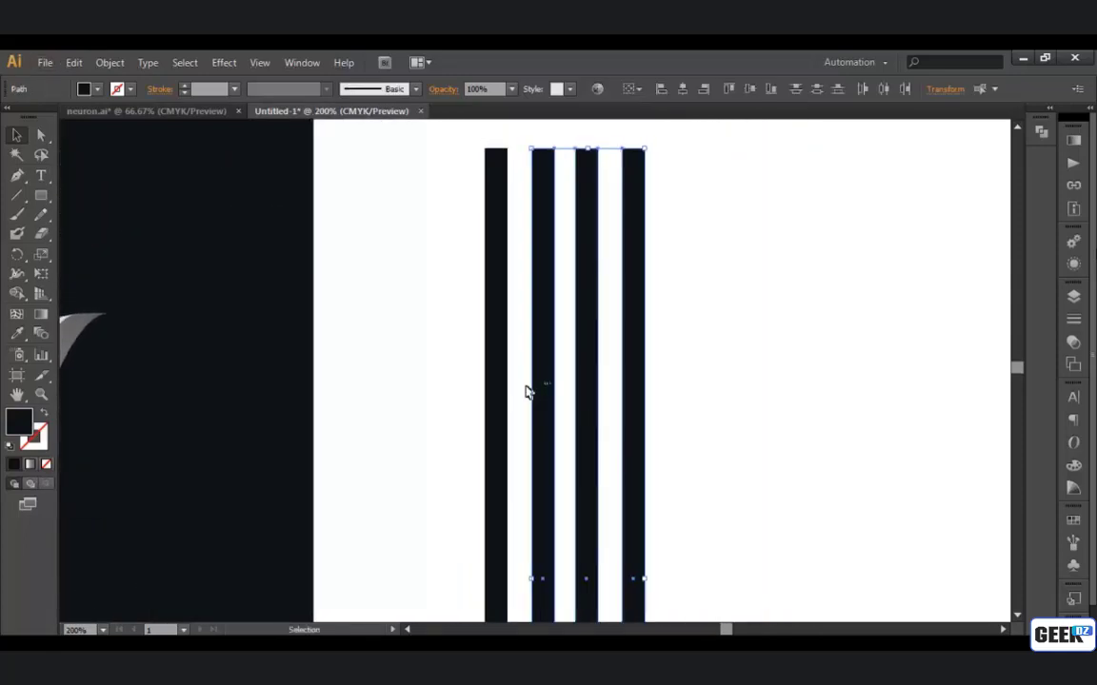
click(610, 440)
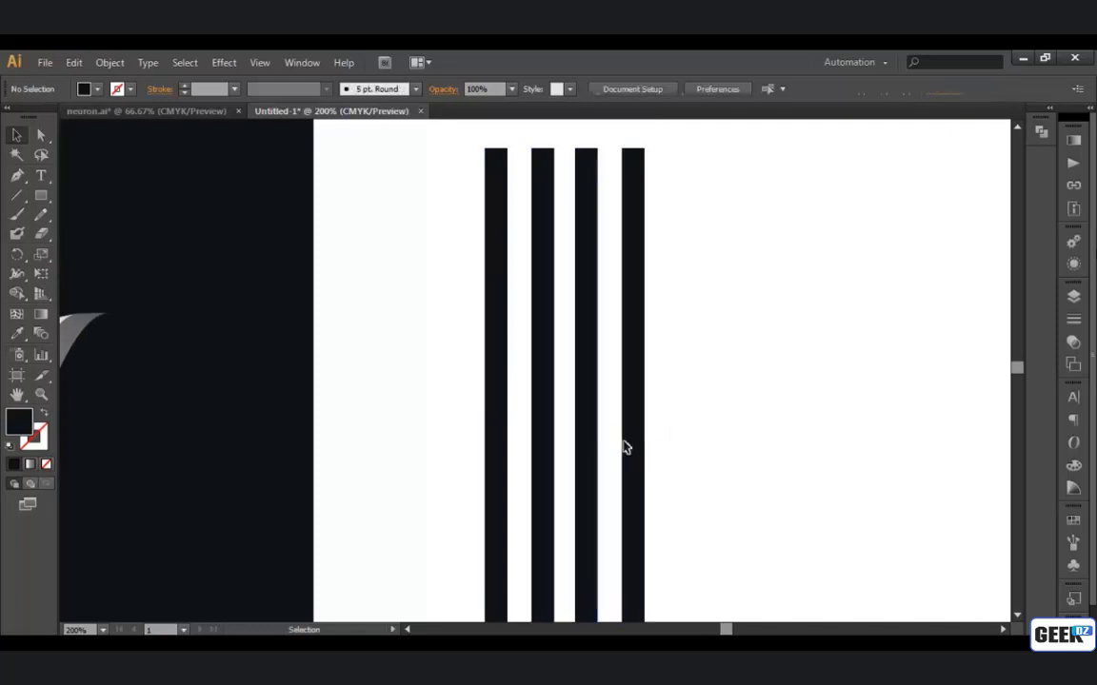
drag(640, 469, 635, 468)
click(683, 468)
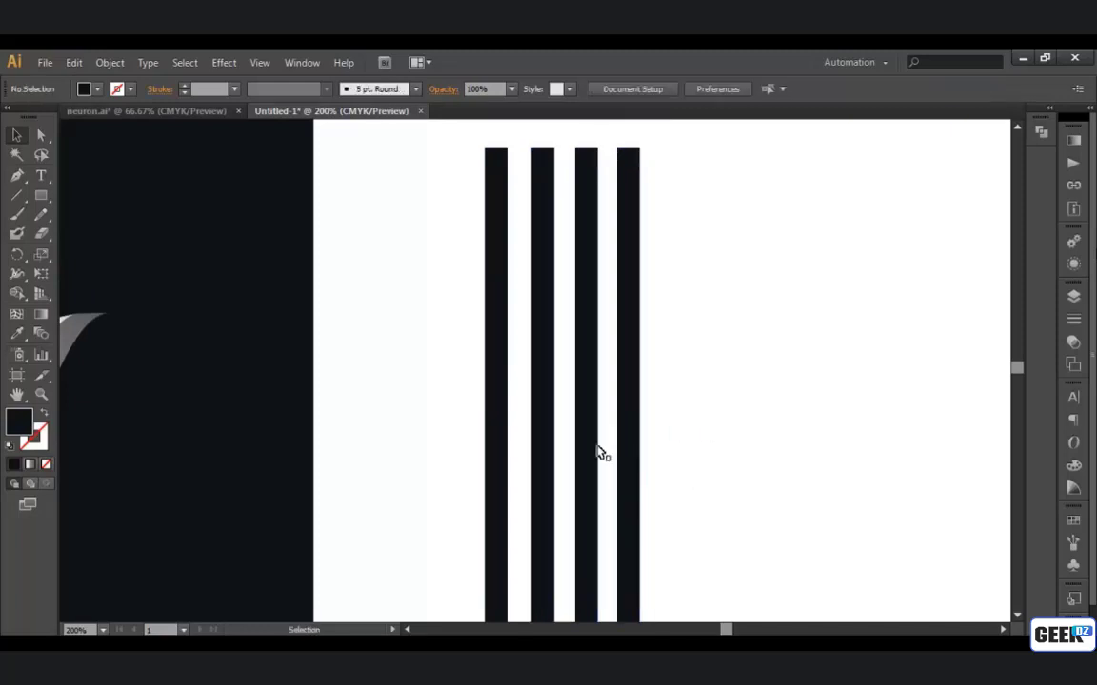
drag(556, 437, 670, 473)
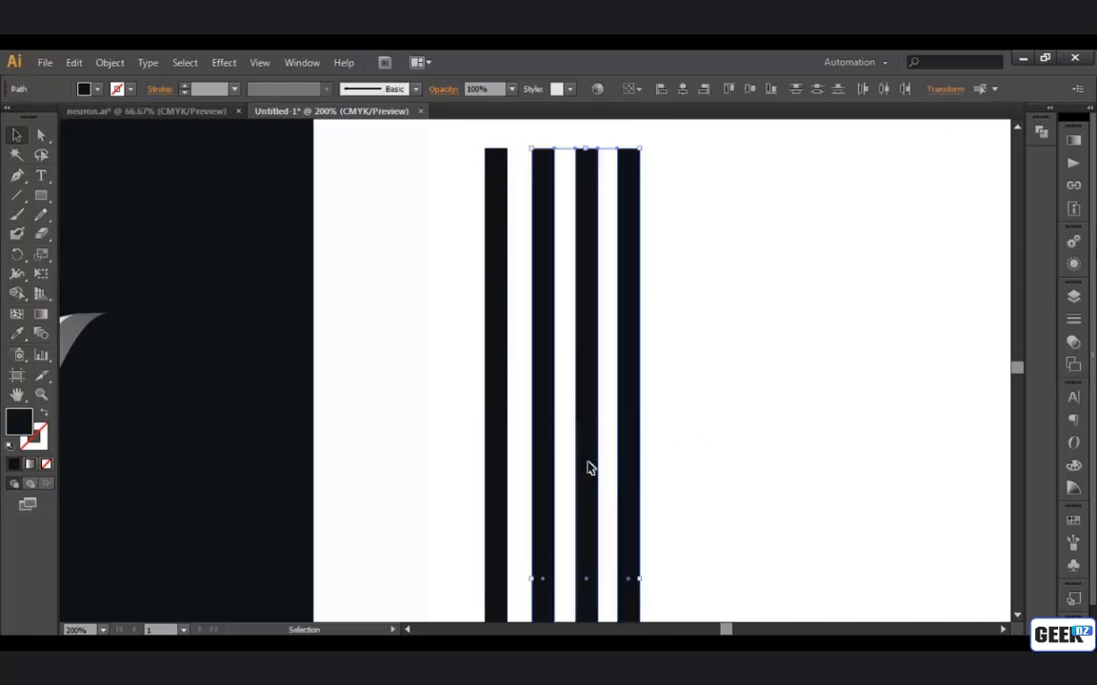
drag(584, 462, 579, 464)
Save the four bars together as a new Movie Clip symbol named STRIP
drag(753, 419, 467, 455)
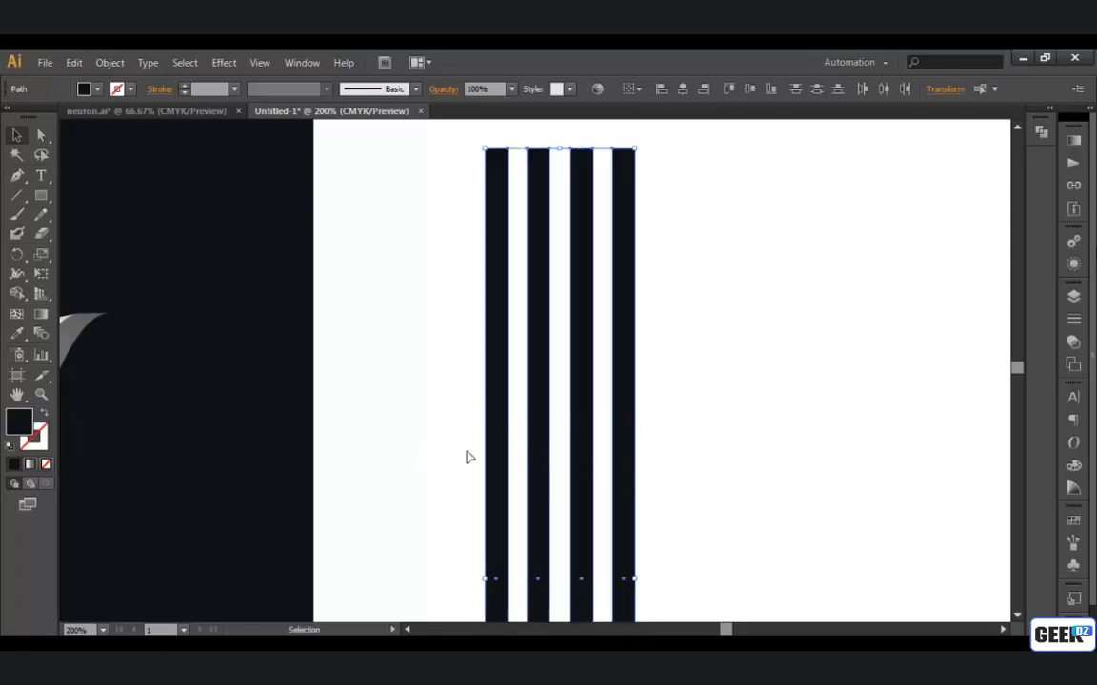
scroll(594, 410, down, 1)
drag(606, 418, 527, 335)
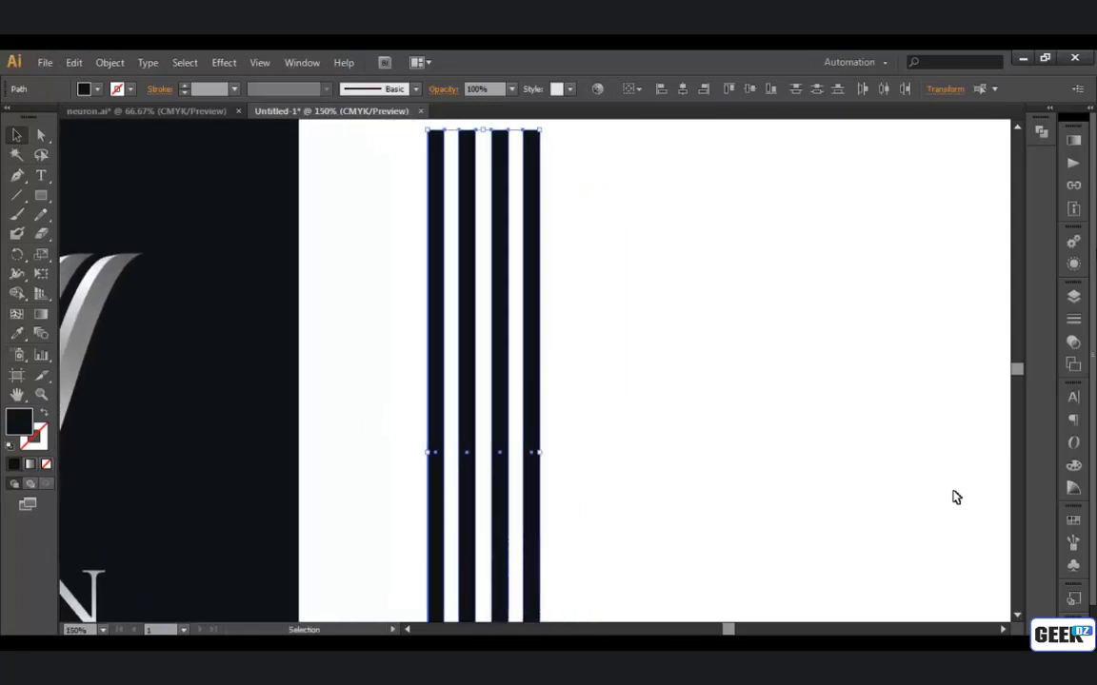
click(1073, 565)
drag(532, 426, 916, 448)
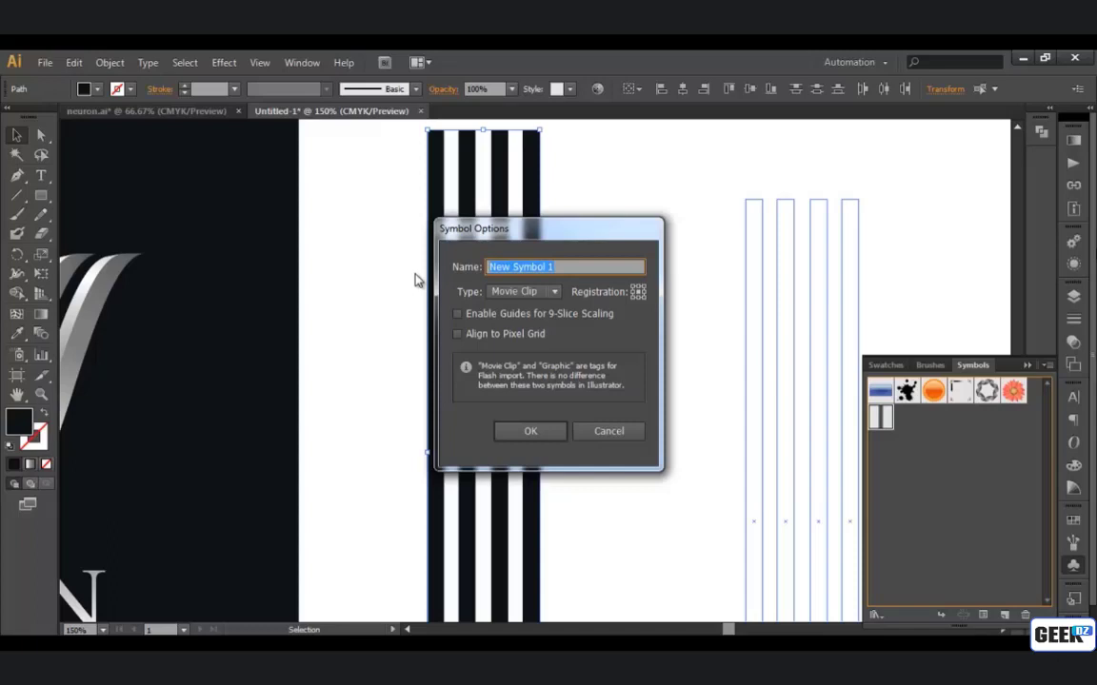
text(STRIP)
click(551, 433)
Delete the four original bars from the artboard and collapse the symbols list
click(701, 399)
key(ctrl+minus)
key(ctrl+minus)
drag(648, 403, 599, 406)
drag(654, 416, 529, 426)
key(Delete)
click(1026, 365)
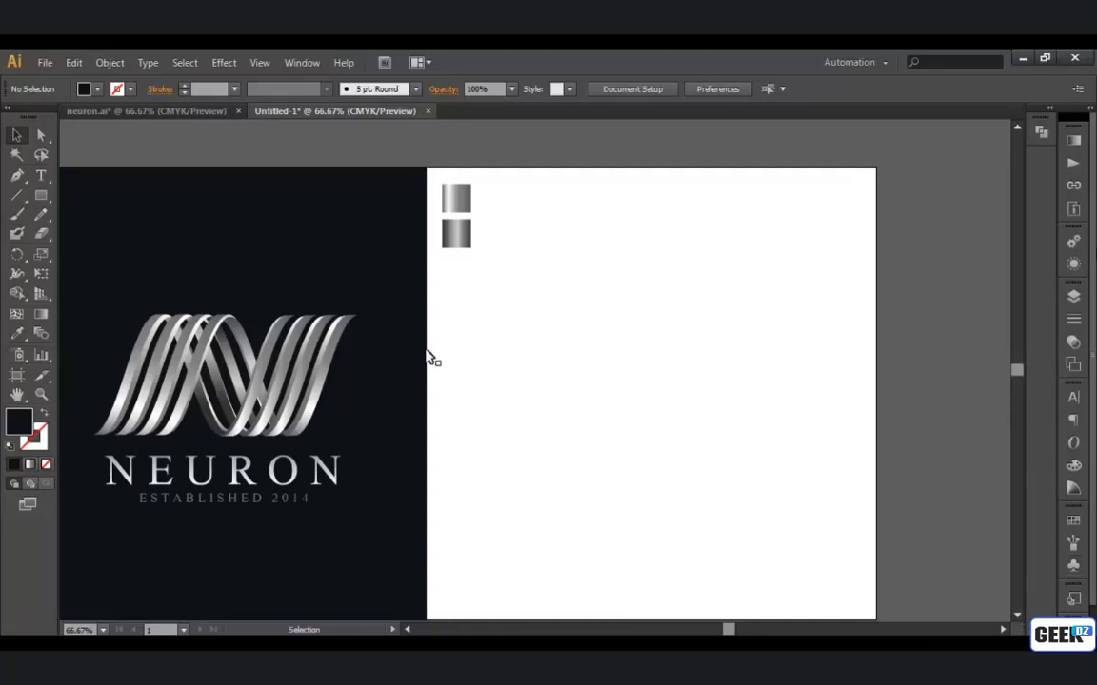
Draw a tall near-black rectangle on the white area of the artboard and narrow it slightly
drag(41, 195, 95, 195)
drag(660, 284, 700, 561)
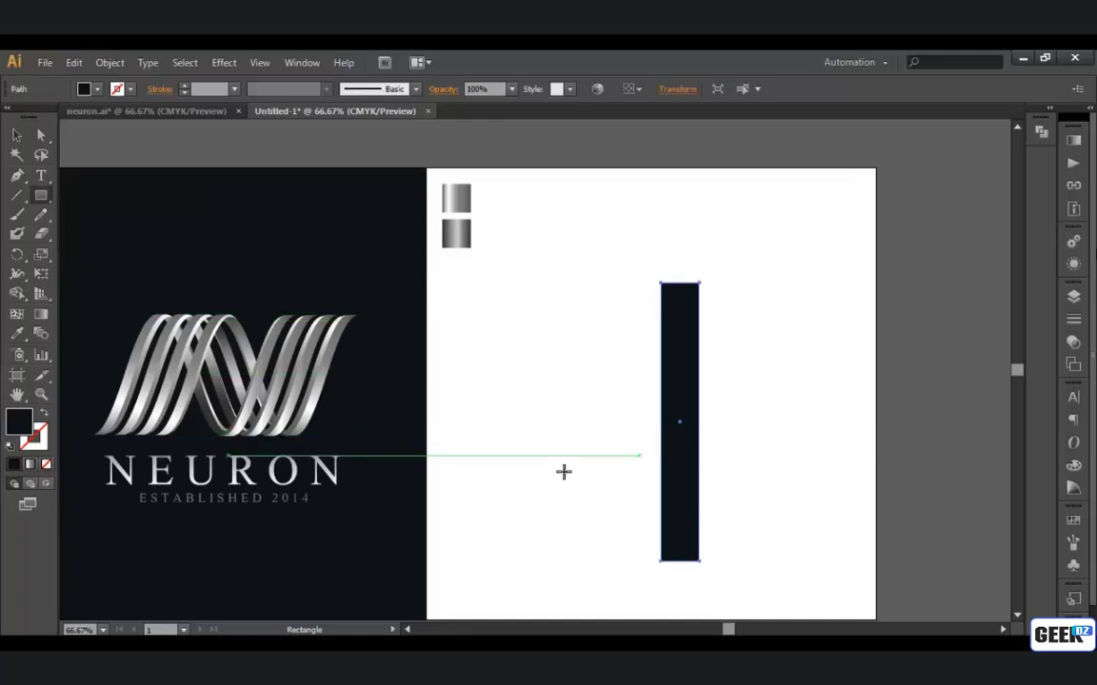
click(17, 135)
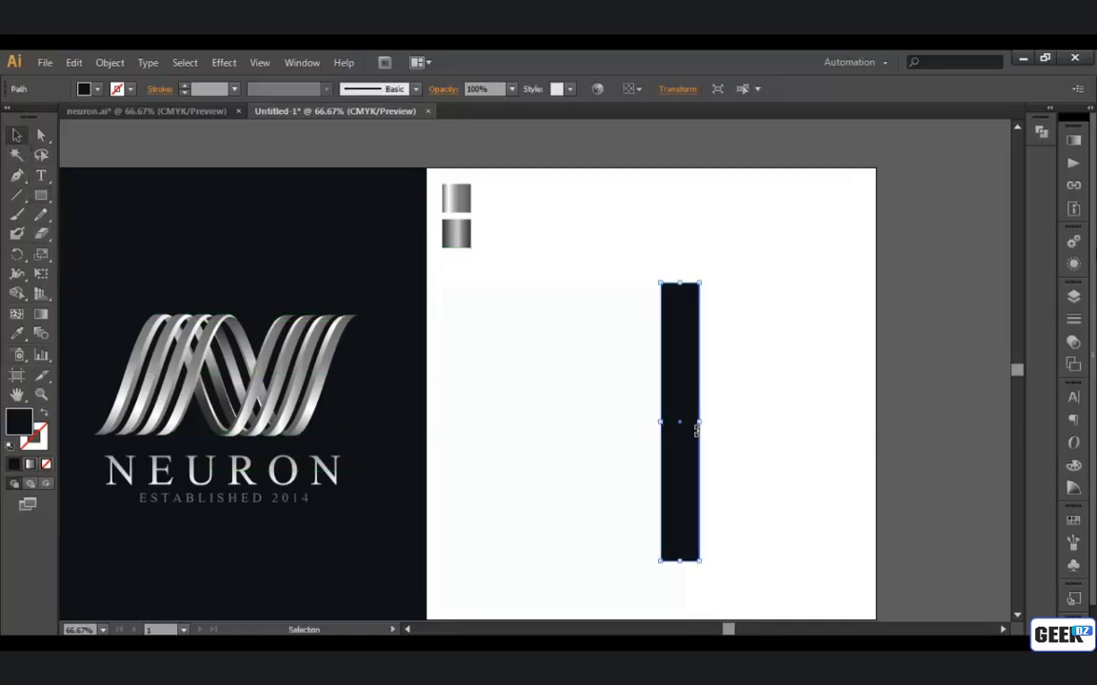
drag(702, 421, 695, 422)
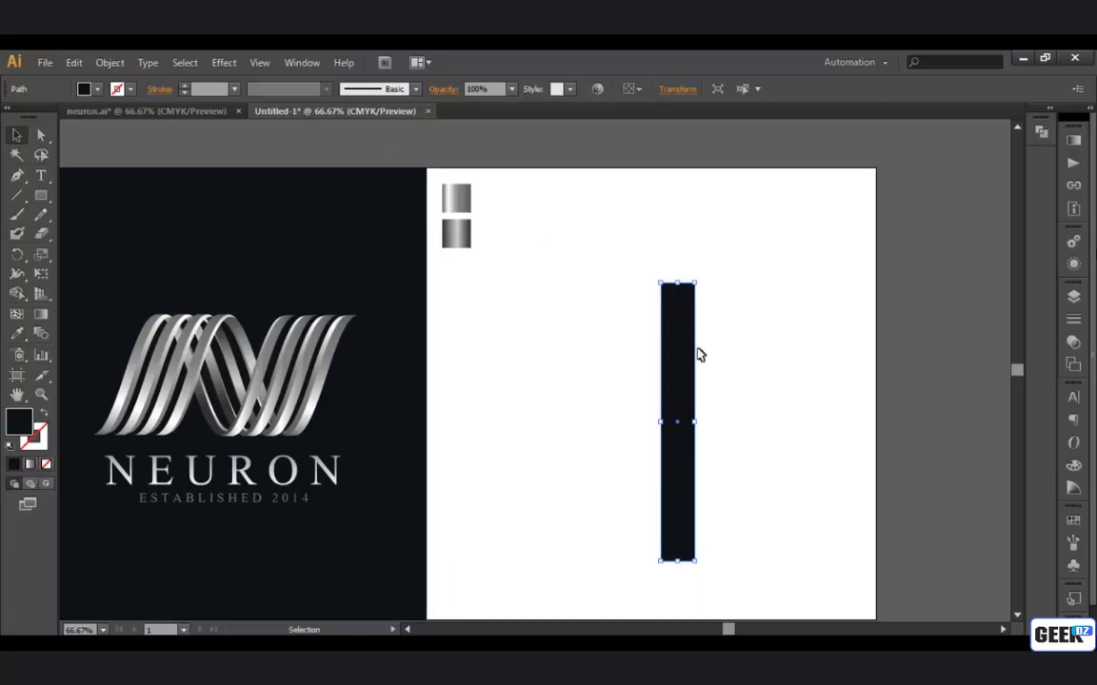
drag(695, 422, 696, 424)
click(788, 430)
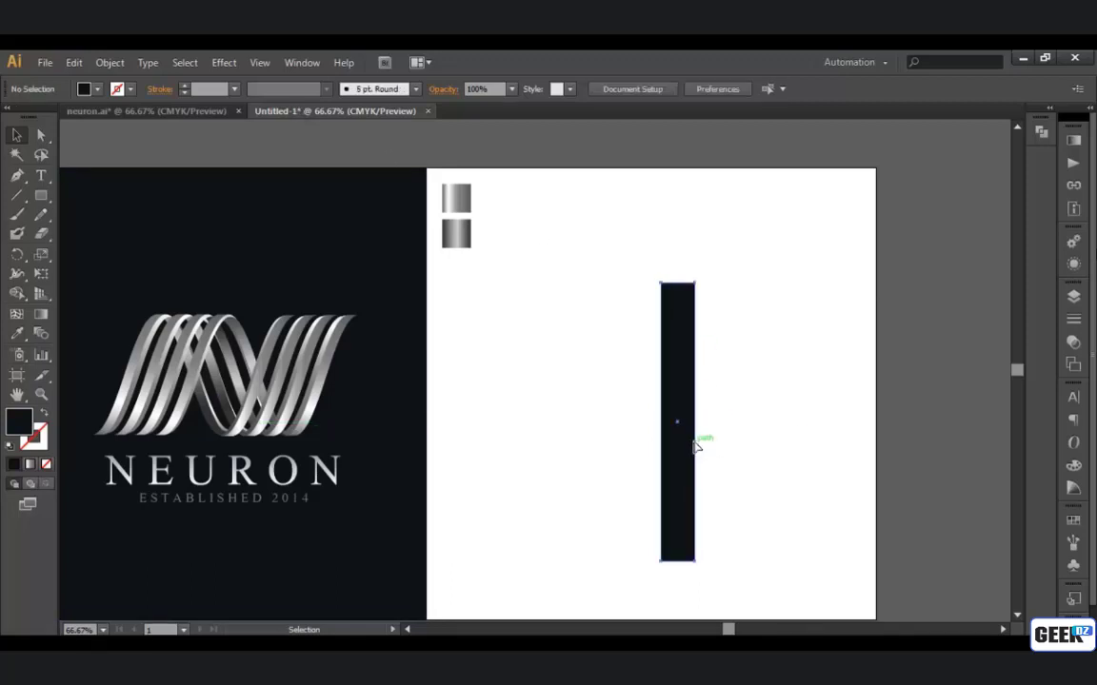
Start a 3D Revolve effect on the tall rectangle with the preview turned on
click(695, 445)
click(224, 62)
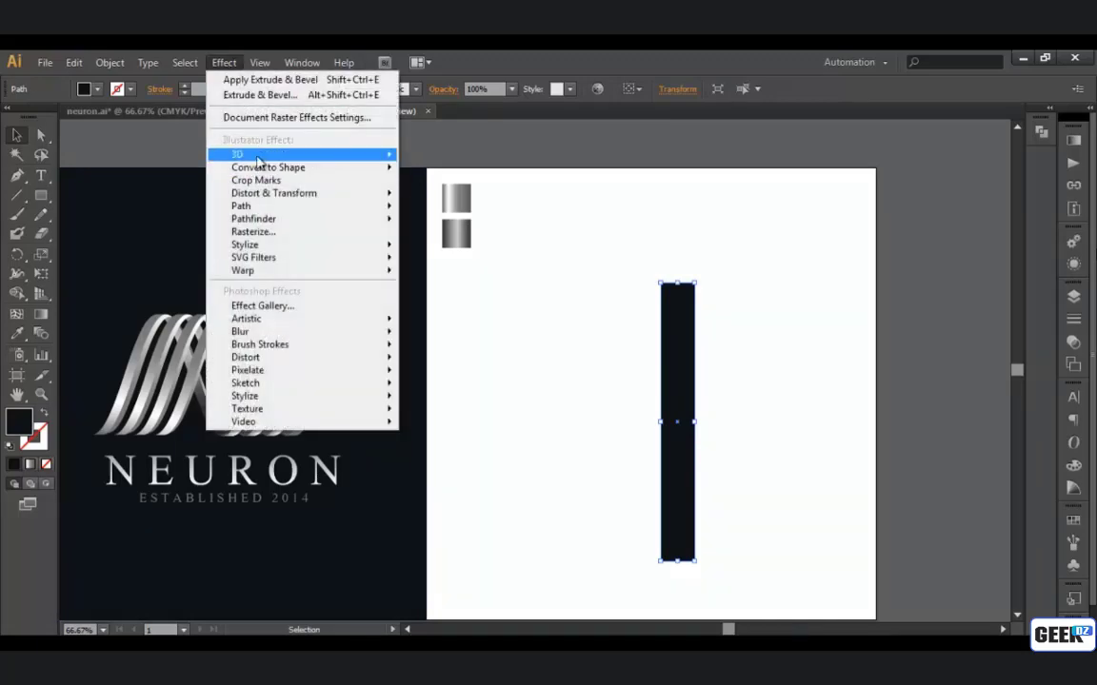
mouse_move(385, 155)
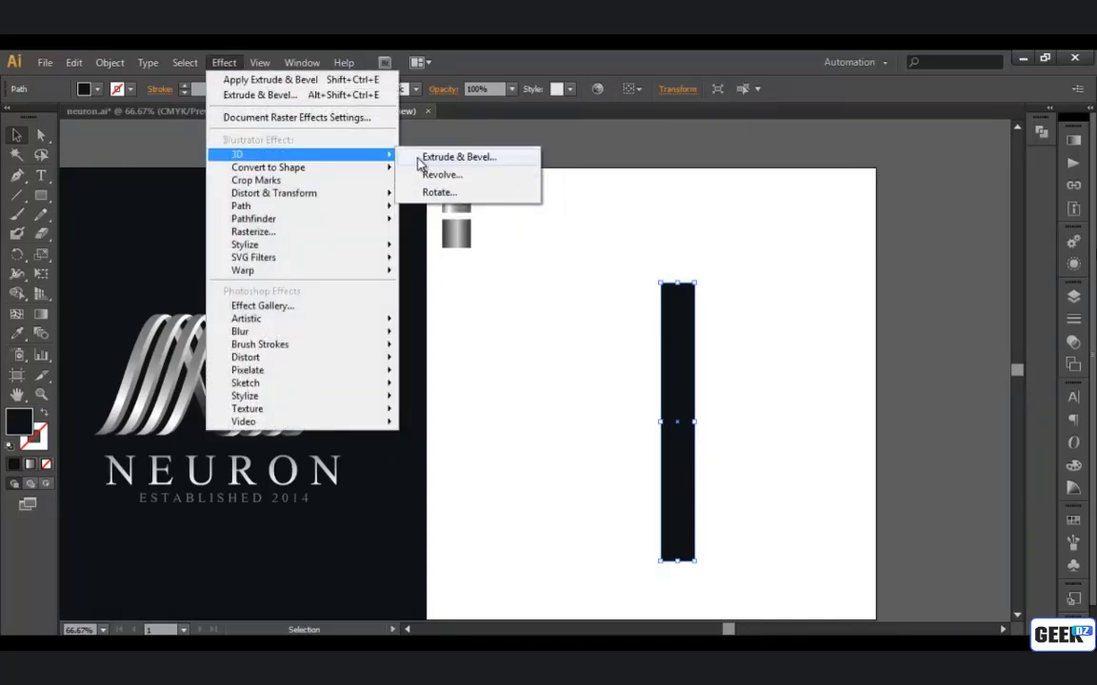
click(442, 175)
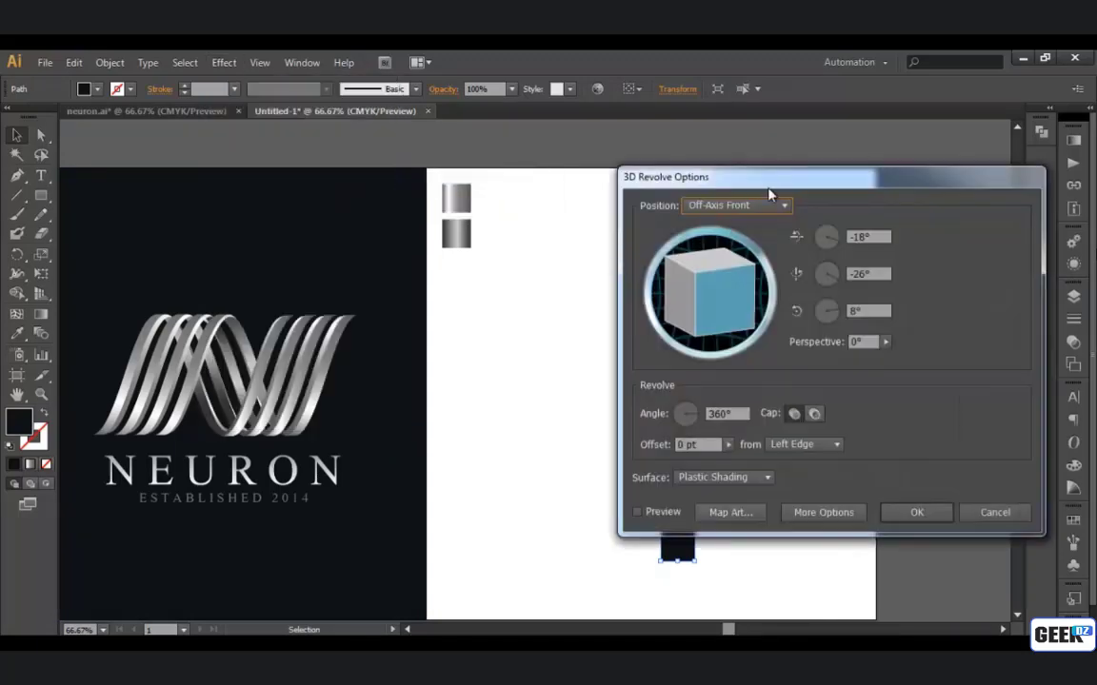
drag(769, 194, 232, 200)
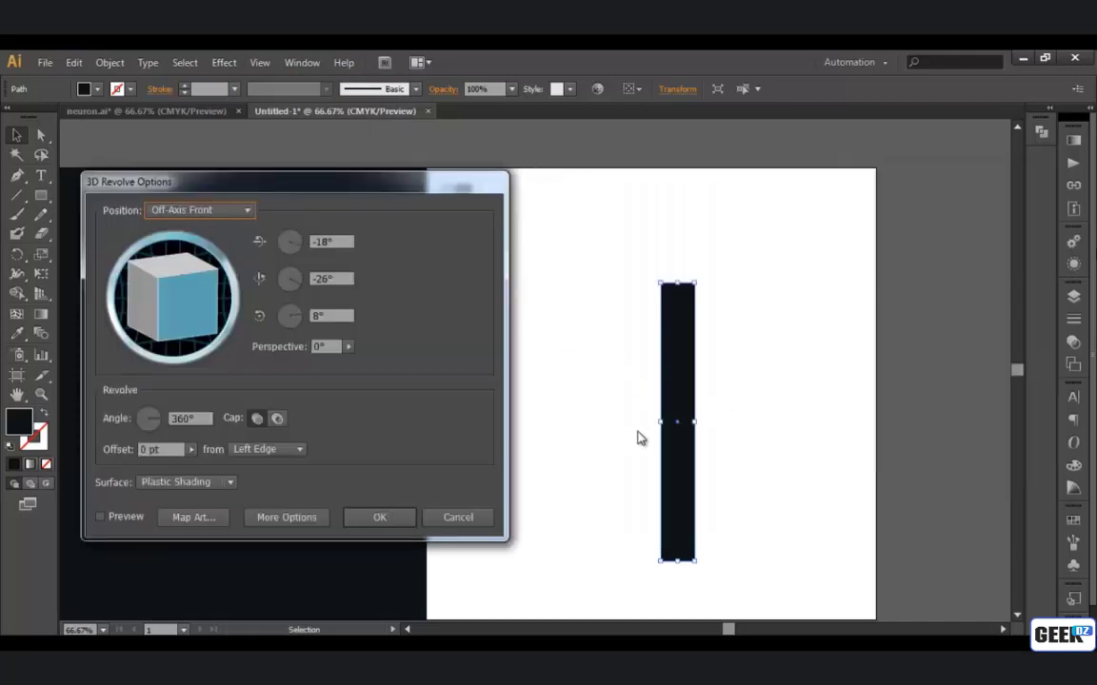
click(100, 516)
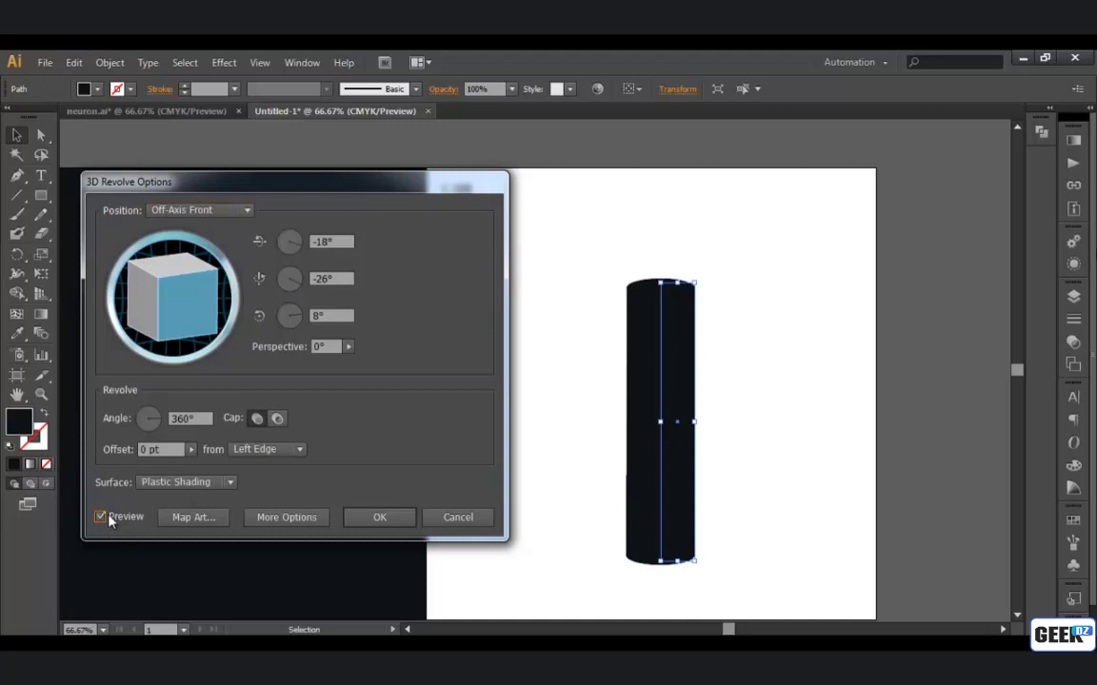
Set the revolve rotation to 0° around the X and Y axes and 90° around the Z axis
click(340, 275)
text(0)
click(331, 242)
text(0)
click(333, 315)
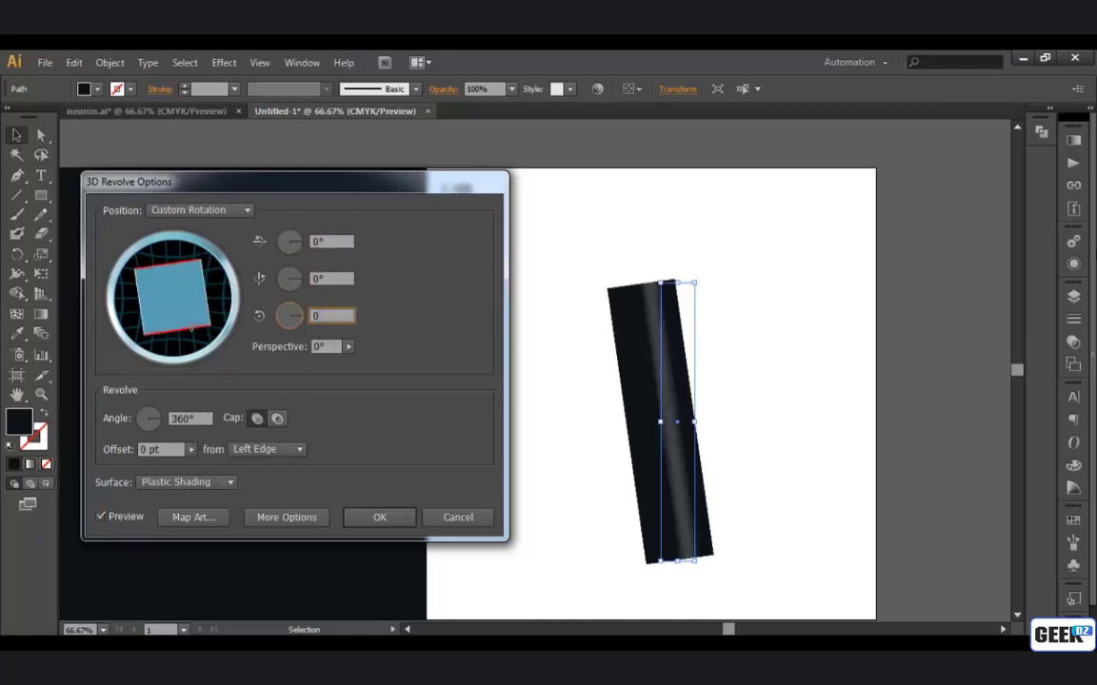
click(335, 278)
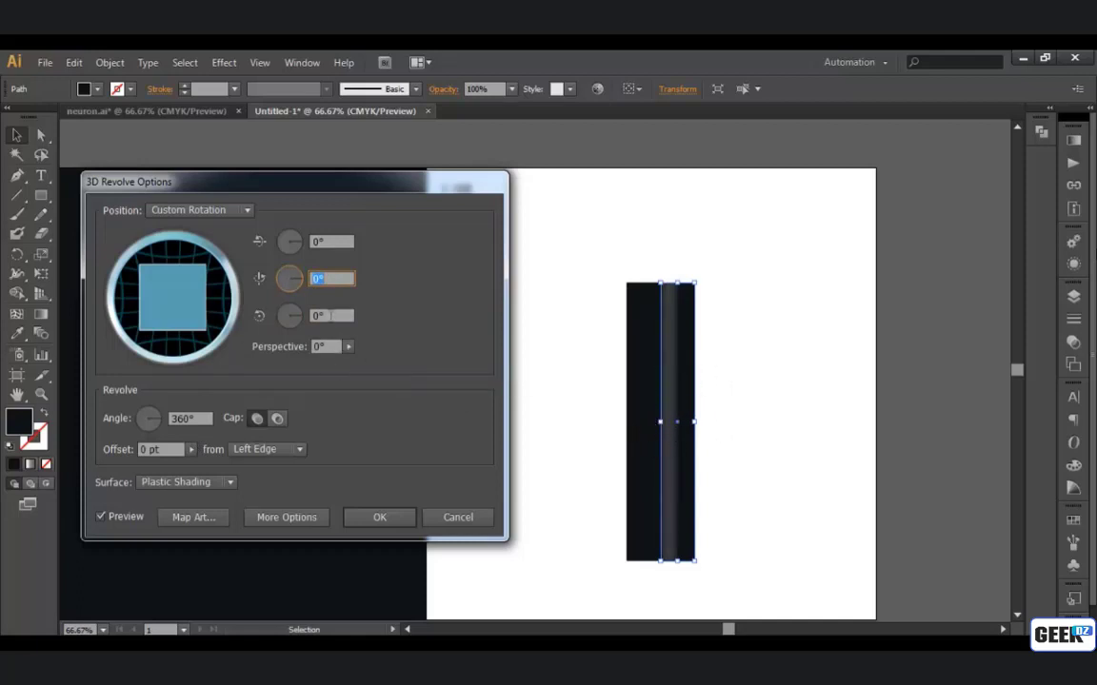
click(331, 316)
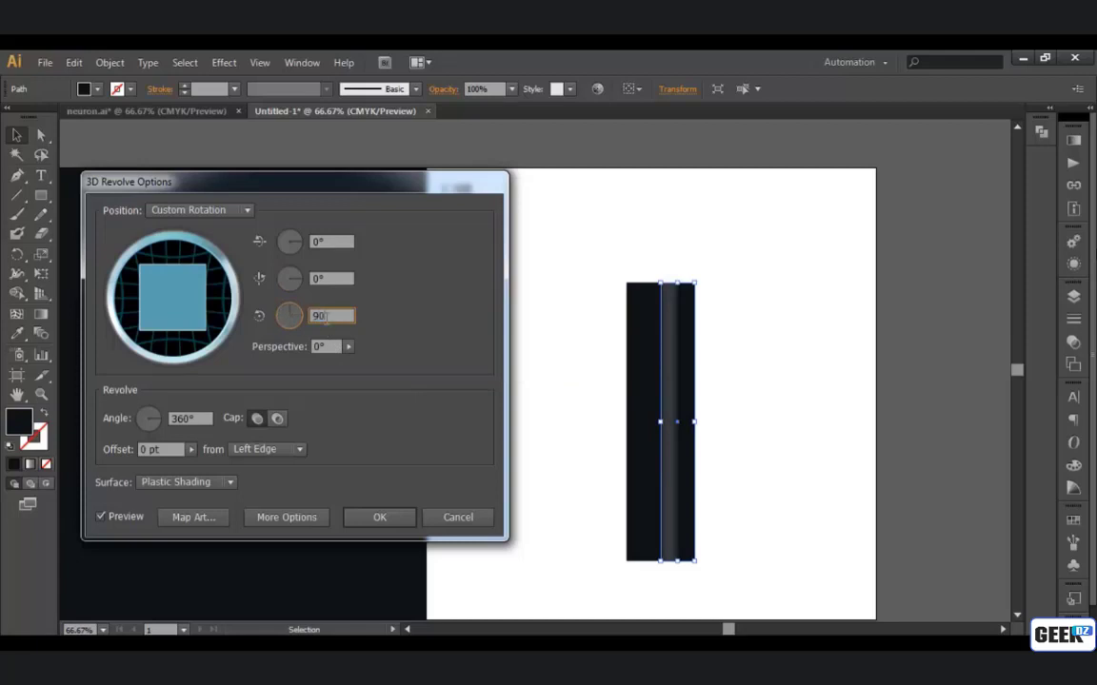
click(342, 279)
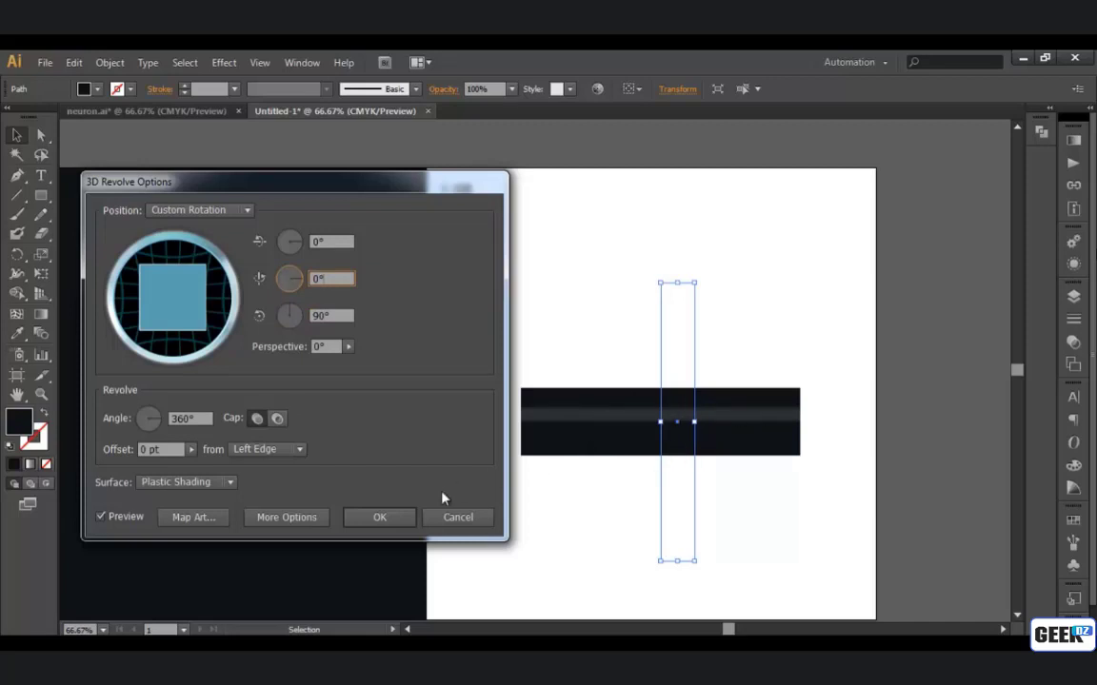
Map the STRIP symbol onto surface 3 of 3 of the revolved shape and make its geometry invisible
click(186, 525)
drag(786, 193, 228, 194)
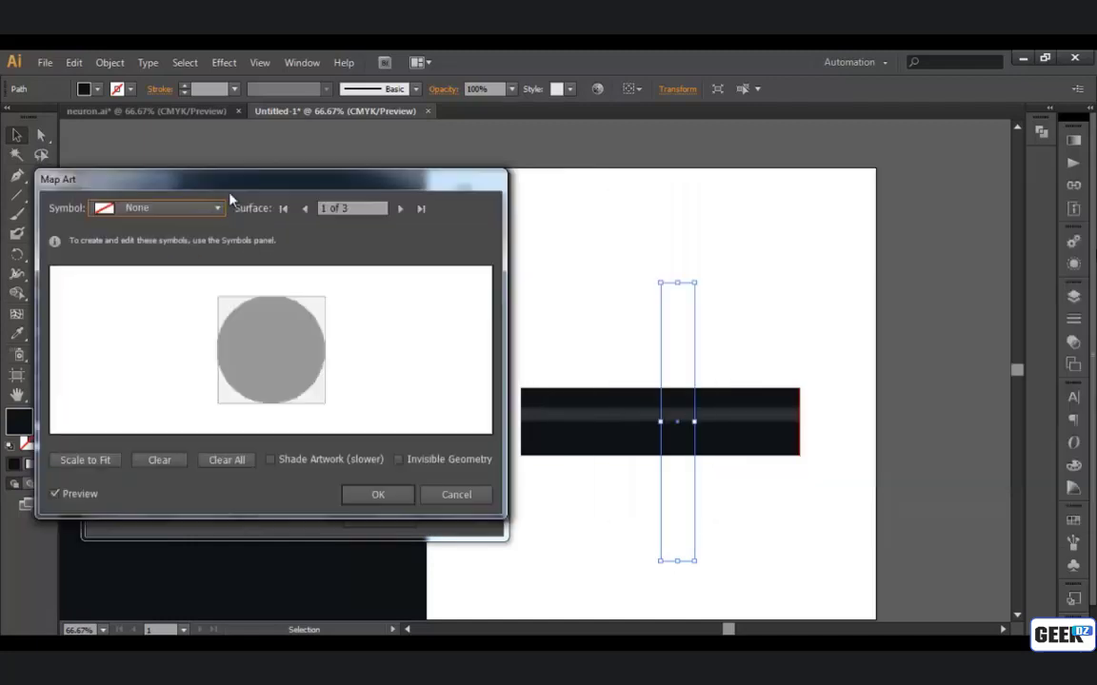
click(400, 208)
click(400, 209)
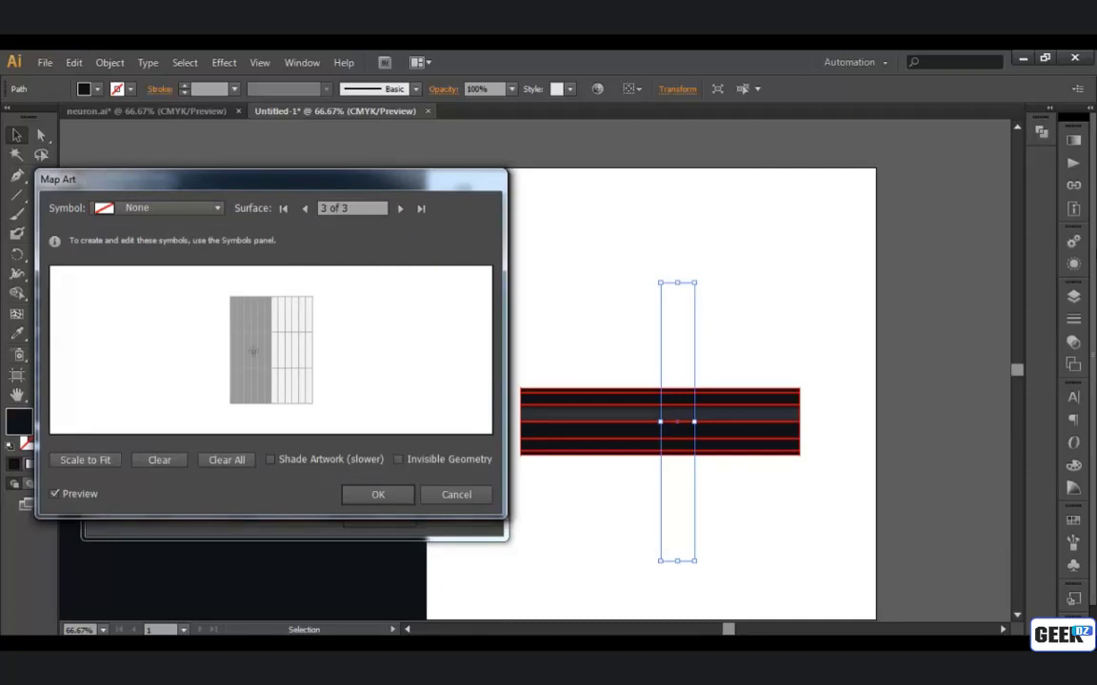
click(195, 207)
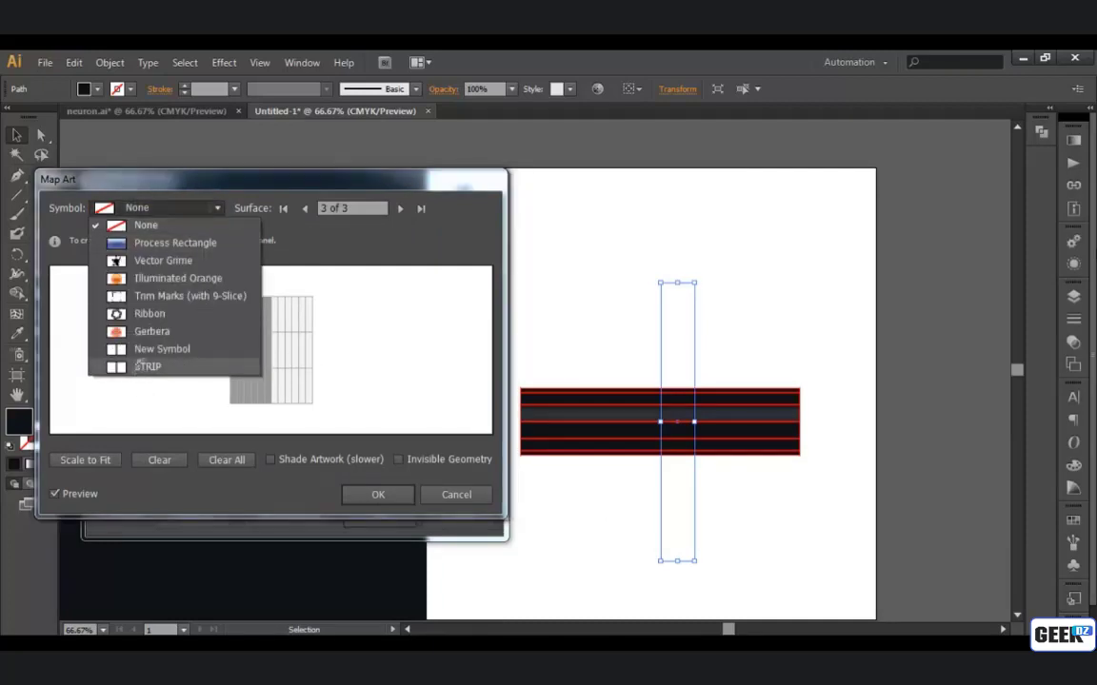
click(140, 363)
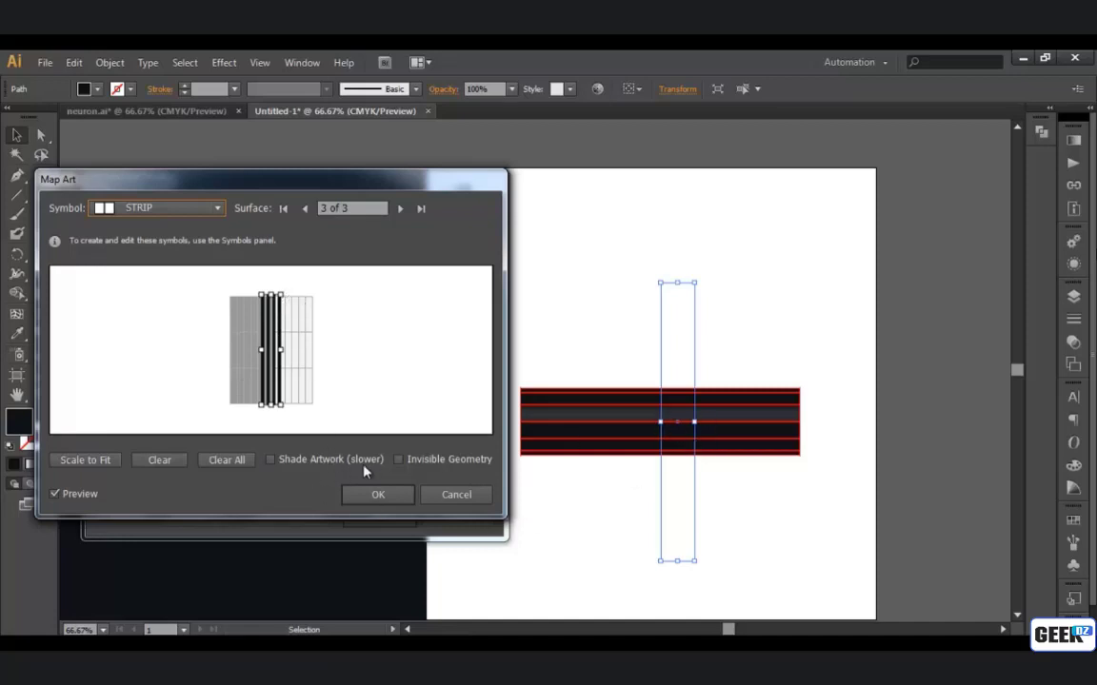
click(400, 460)
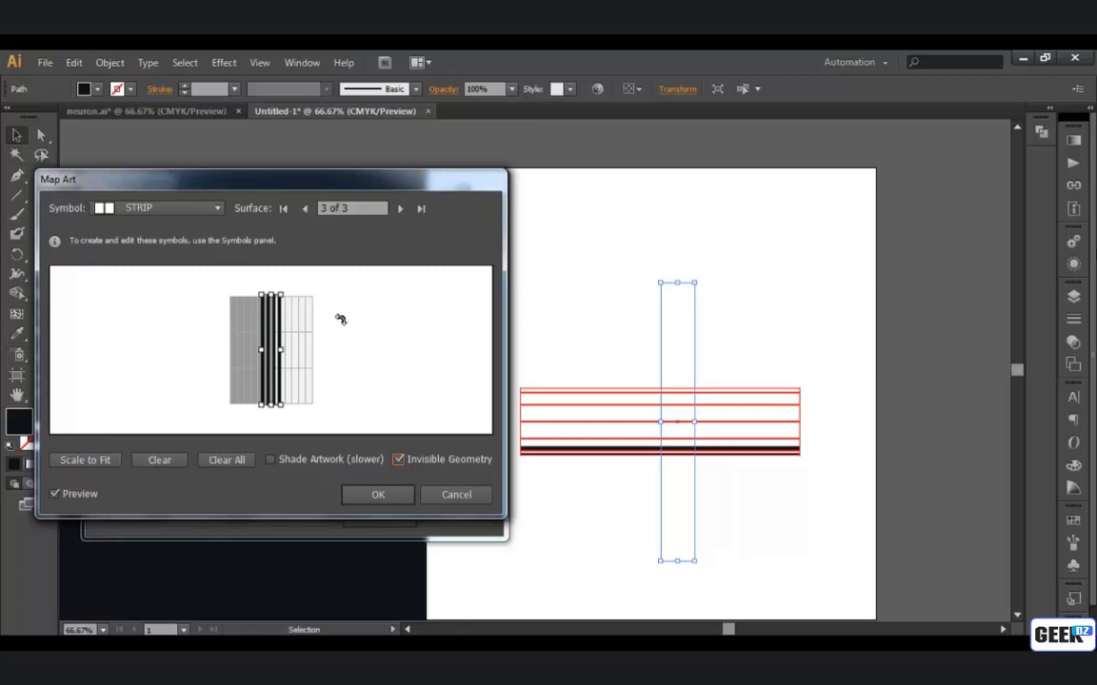
Rotate the mapped STRIP symbol to a diagonal across the surface grid, and apply the mapping and the revolve effect
drag(289, 290, 345, 333)
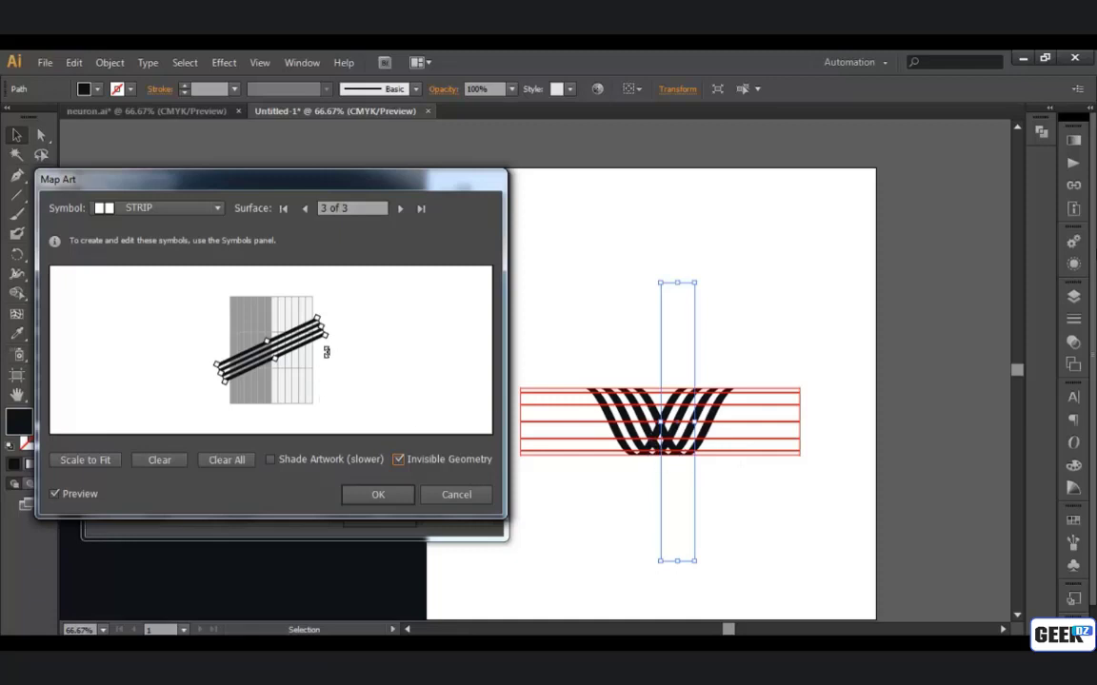
drag(334, 339, 335, 341)
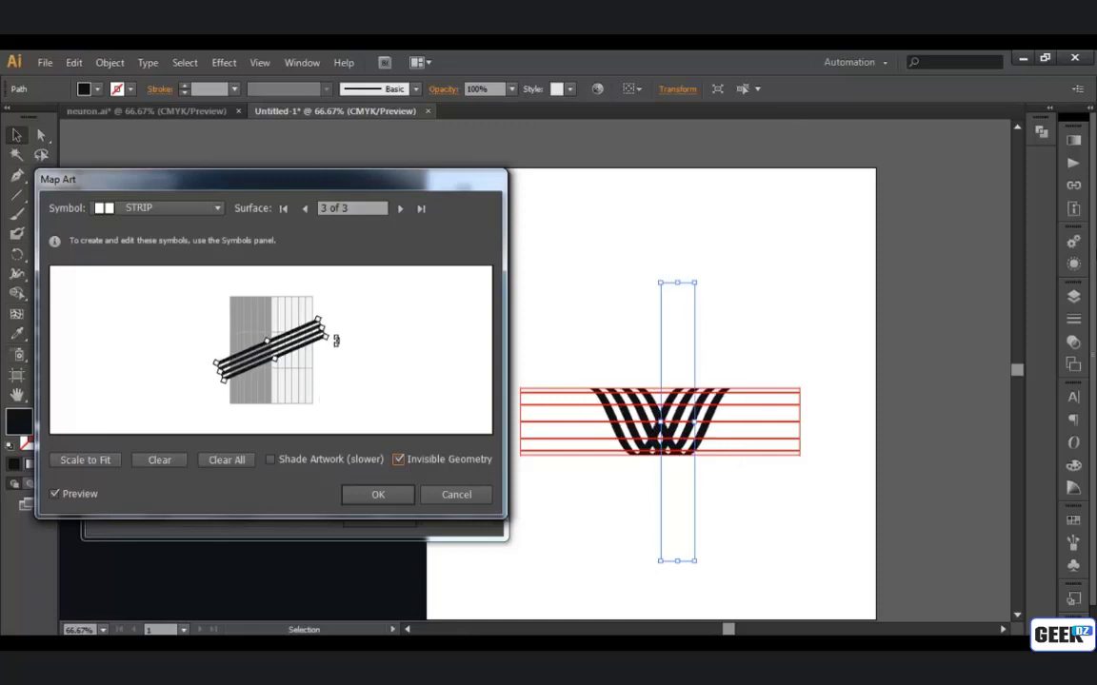
click(373, 496)
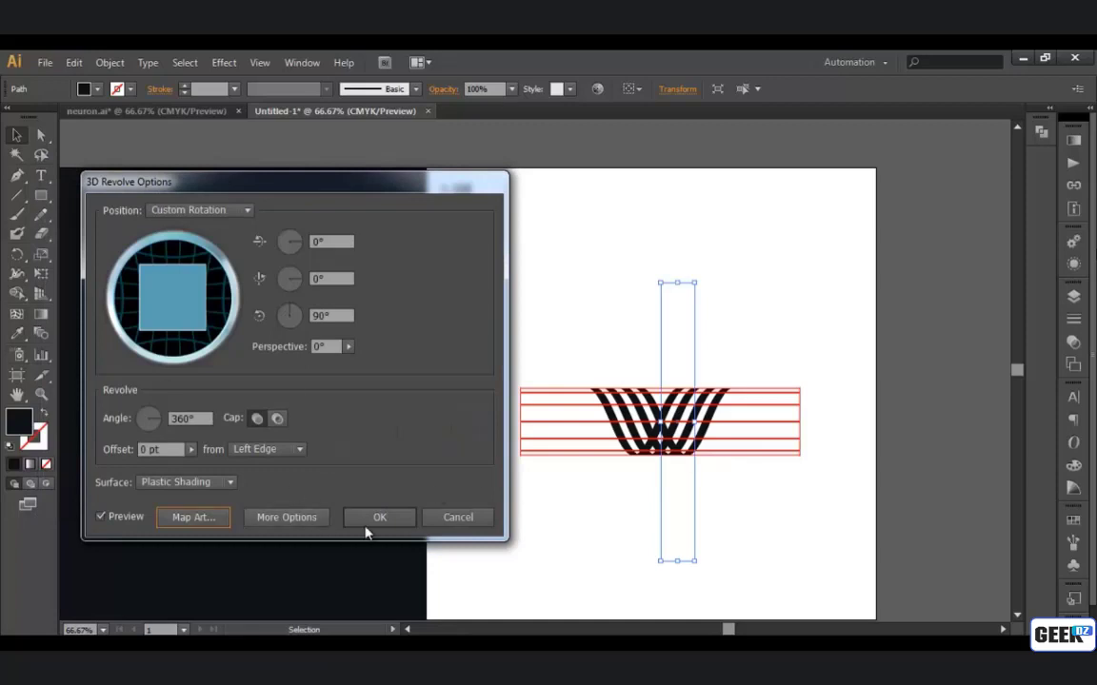
click(407, 515)
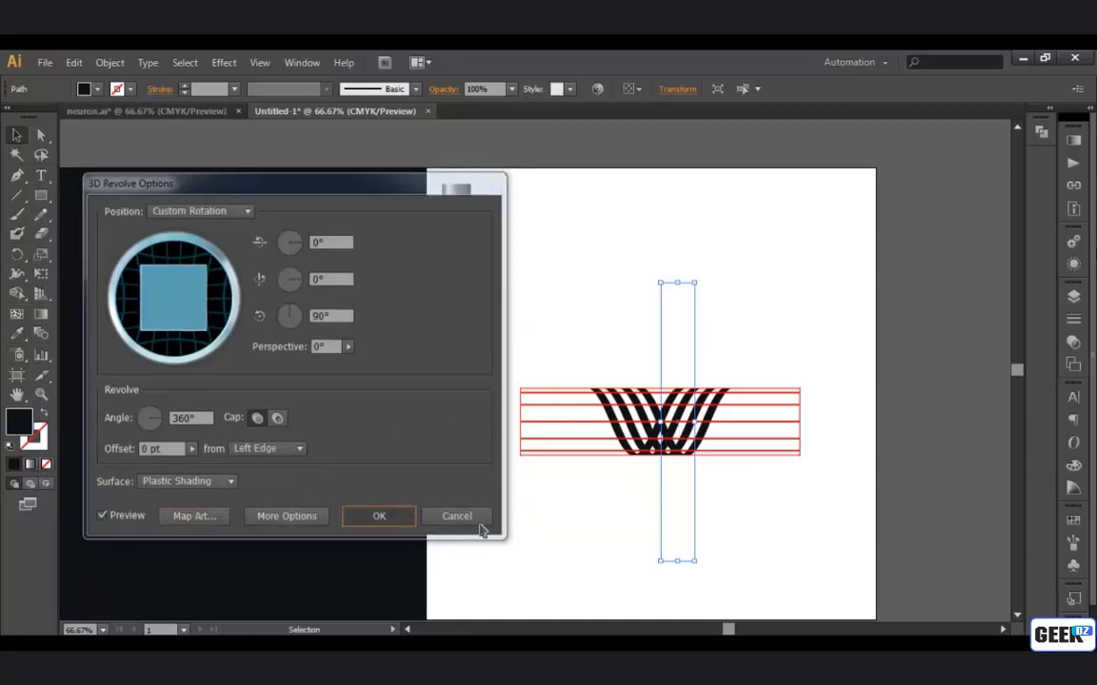
Compare the revolved strip shape with the ribbon curves of the reference NEURON logo
click(629, 500)
scroll(647, 482, up, 1)
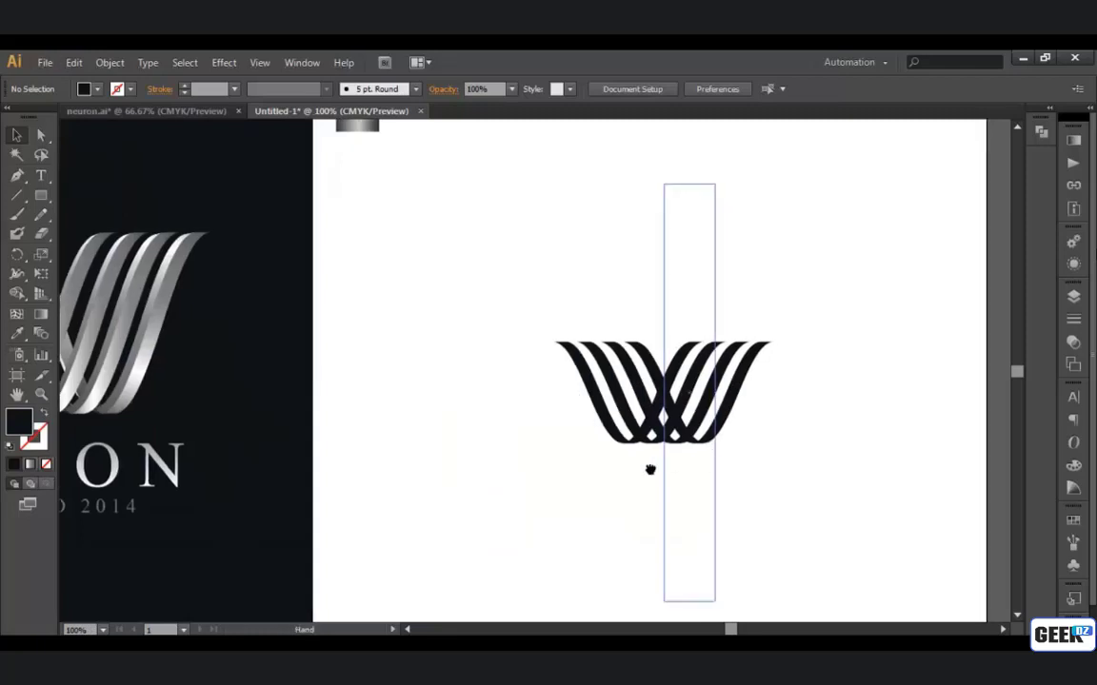
drag(648, 467, 541, 514)
scroll(607, 486, up, 1)
drag(586, 469, 725, 446)
scroll(504, 436, down, 1)
scroll(617, 427, down, 1)
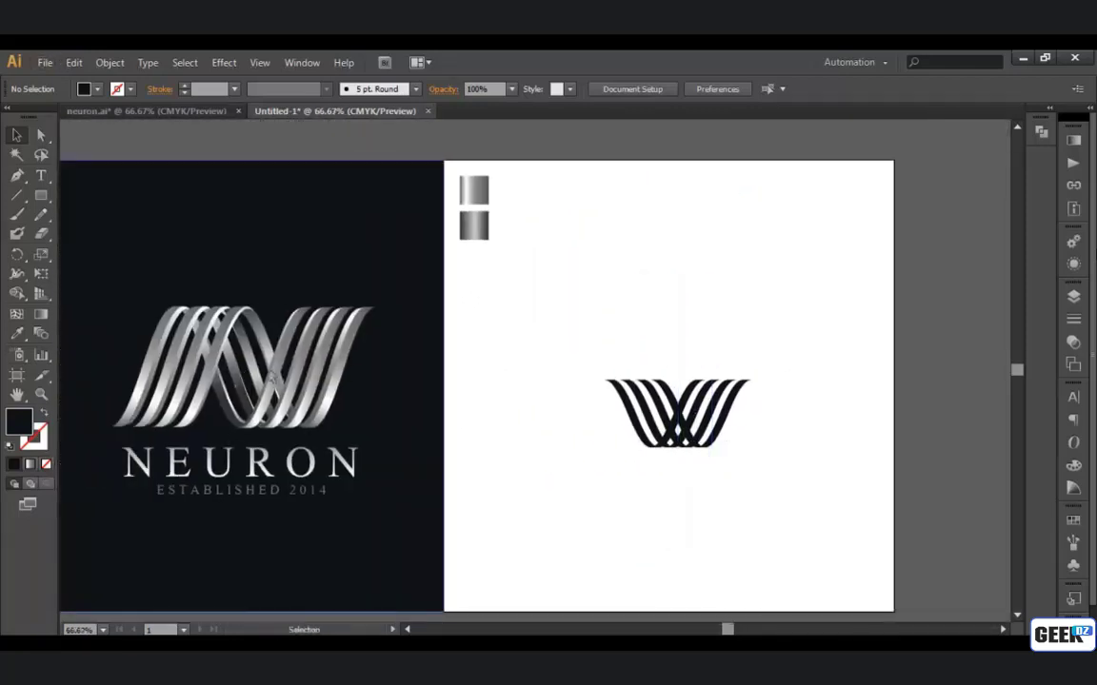
scroll(585, 400, right, 1)
scroll(586, 399, up, 1)
scroll(585, 457, right, 1)
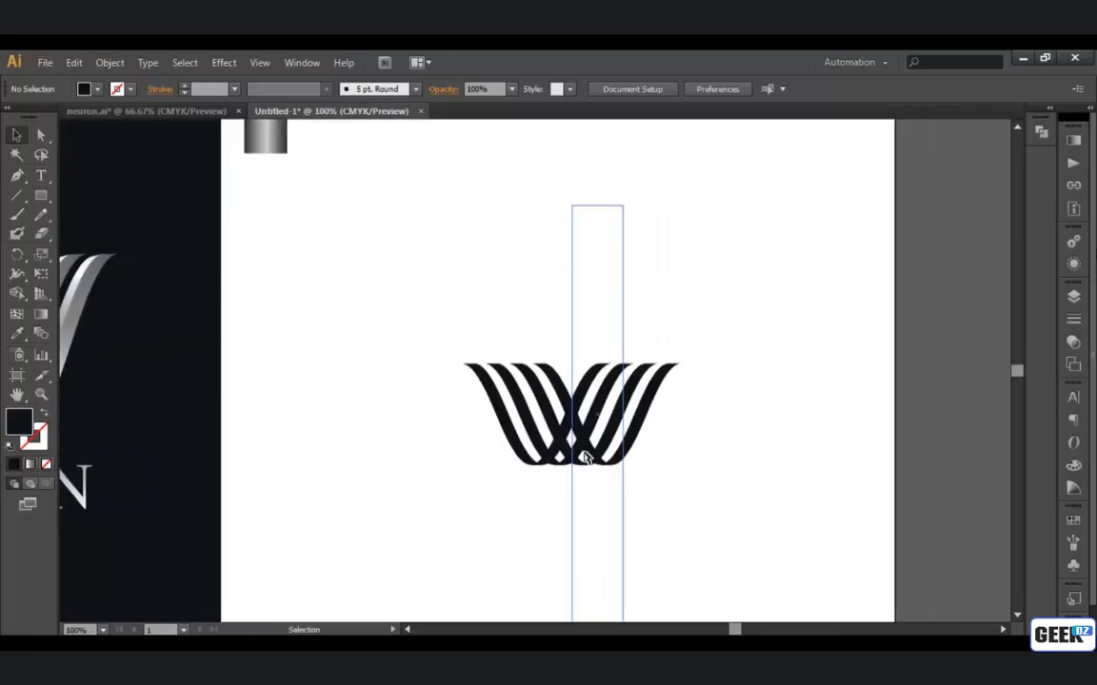
Expand the appearance of the revolved shape and ungroup the resulting artwork twice
click(585, 457)
click(109, 61)
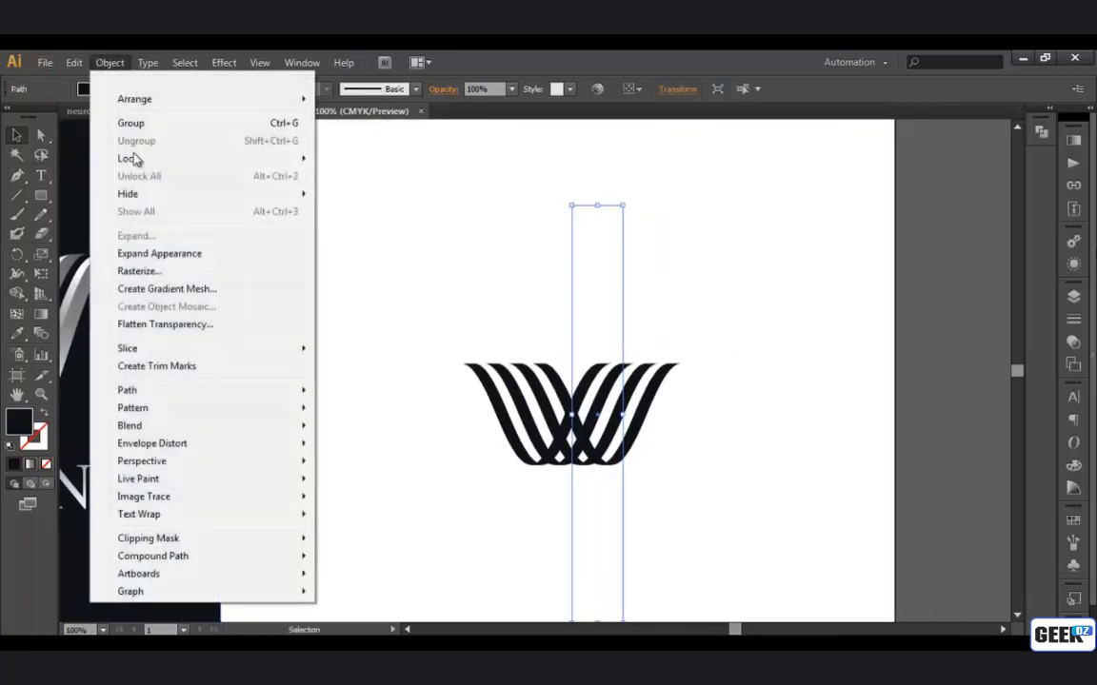
click(152, 253)
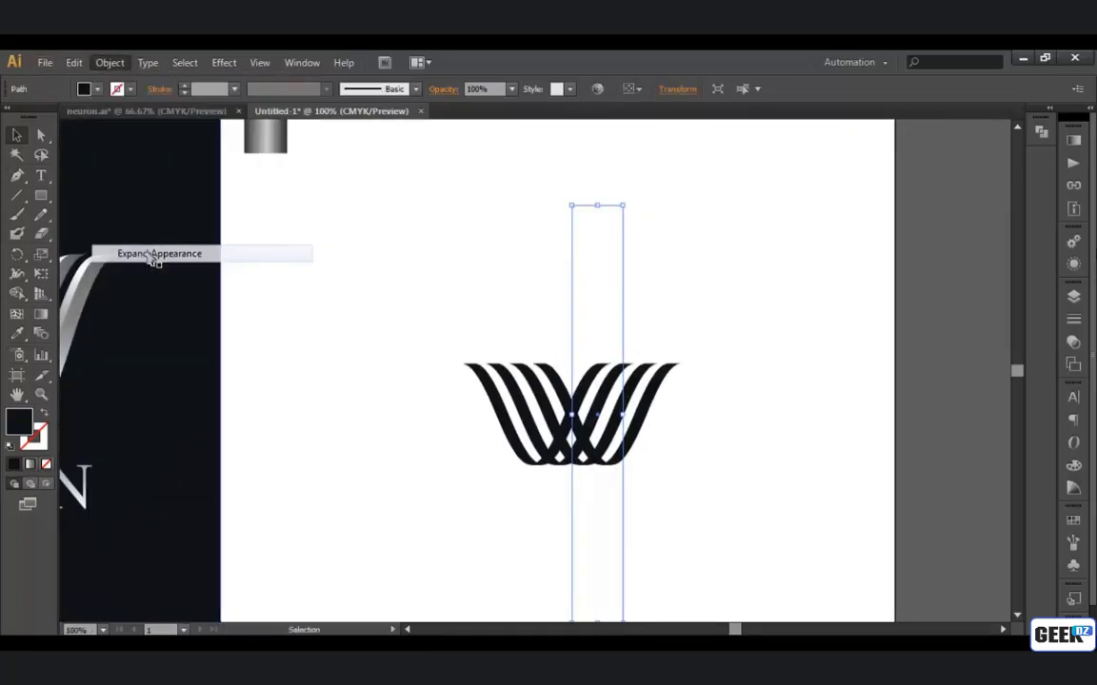
right_click(617, 454)
click(657, 539)
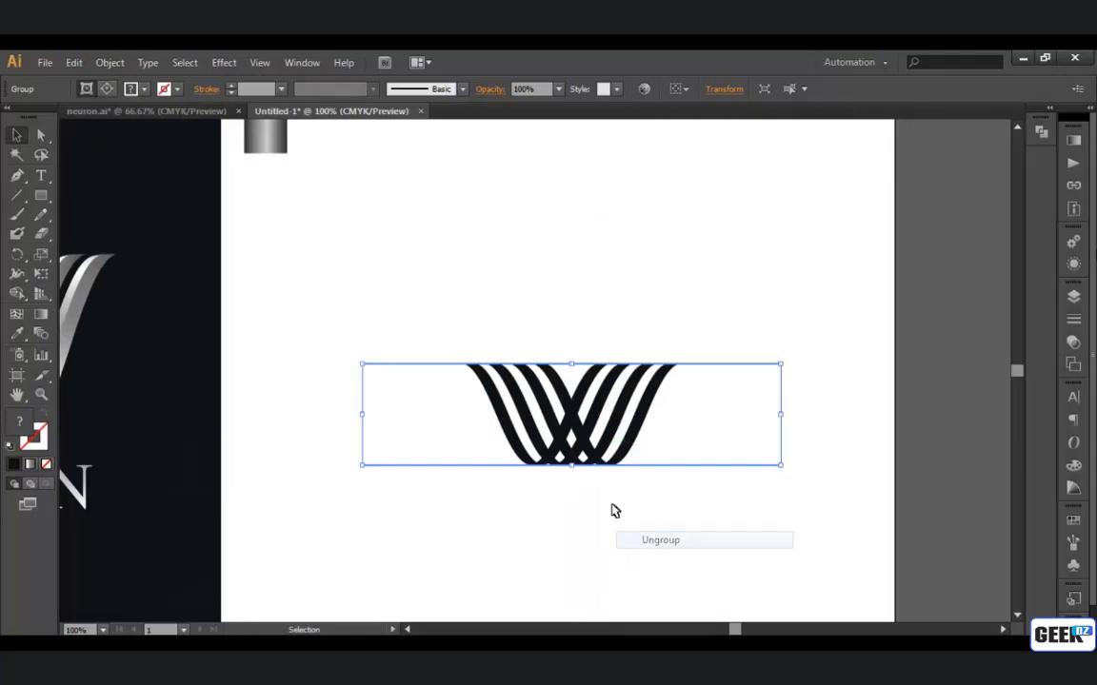
right_click(588, 466)
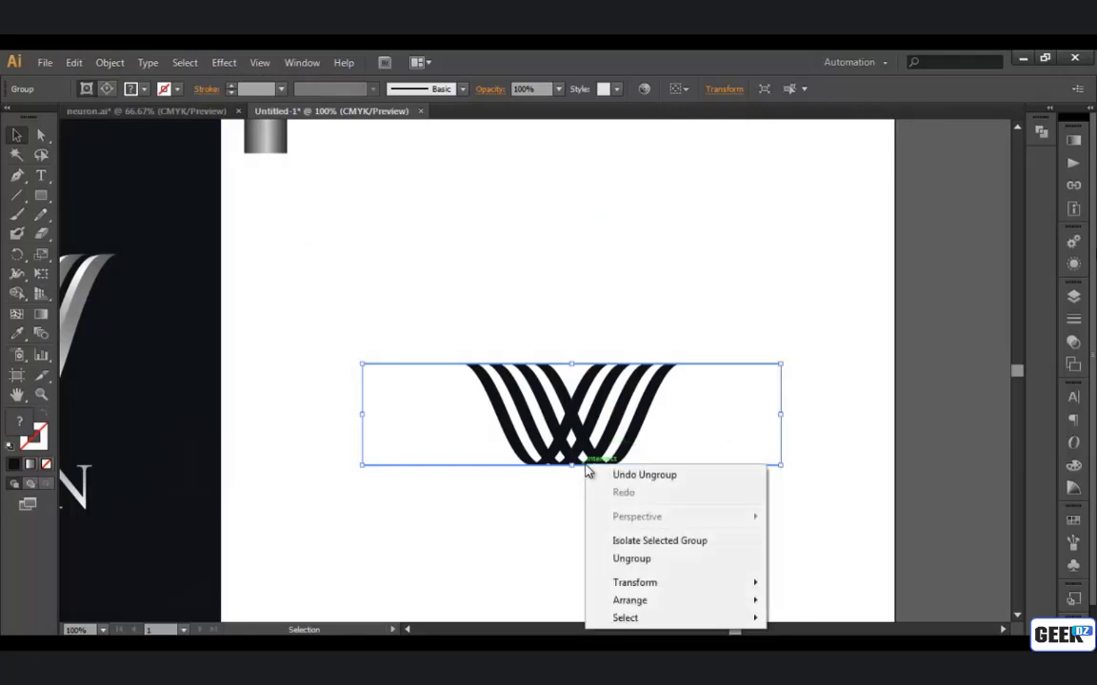
click(640, 559)
Release the clipping mask on the four strips that slope down to the right
right_click(610, 436)
click(555, 495)
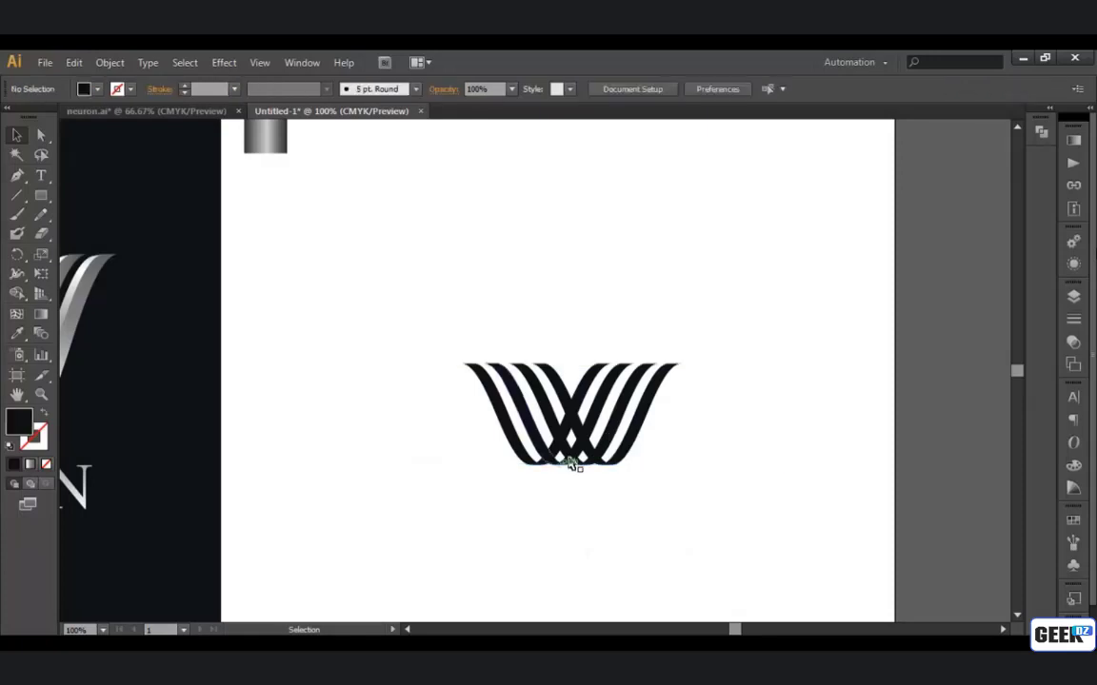
click(570, 459)
right_click(570, 459)
click(618, 559)
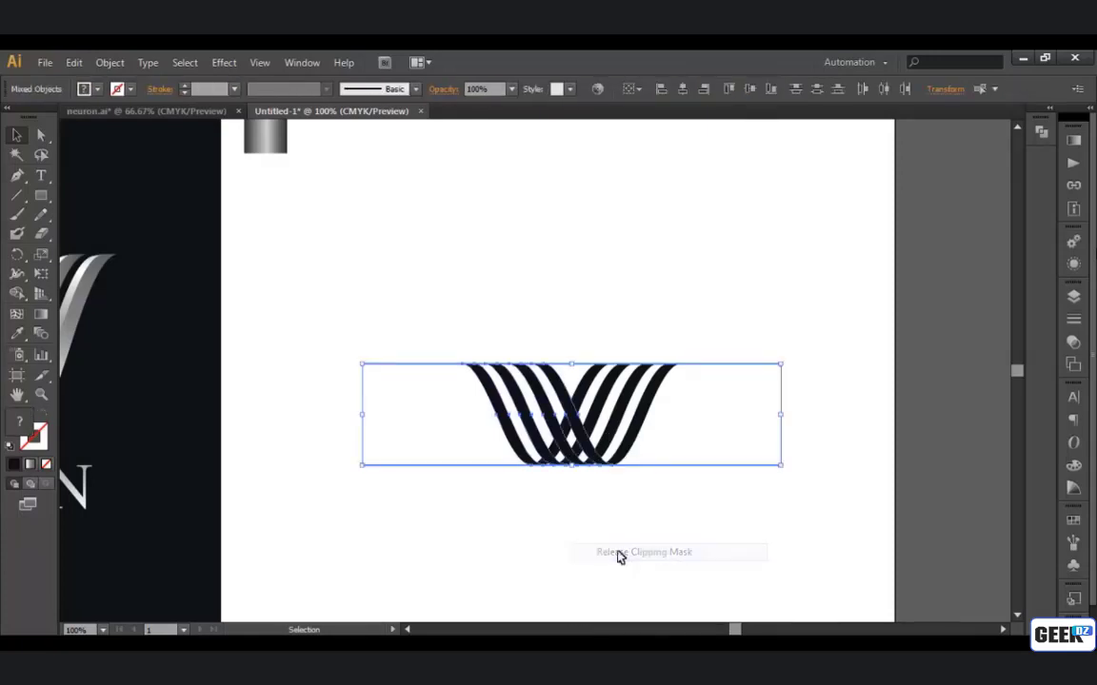
click(597, 532)
click(588, 457)
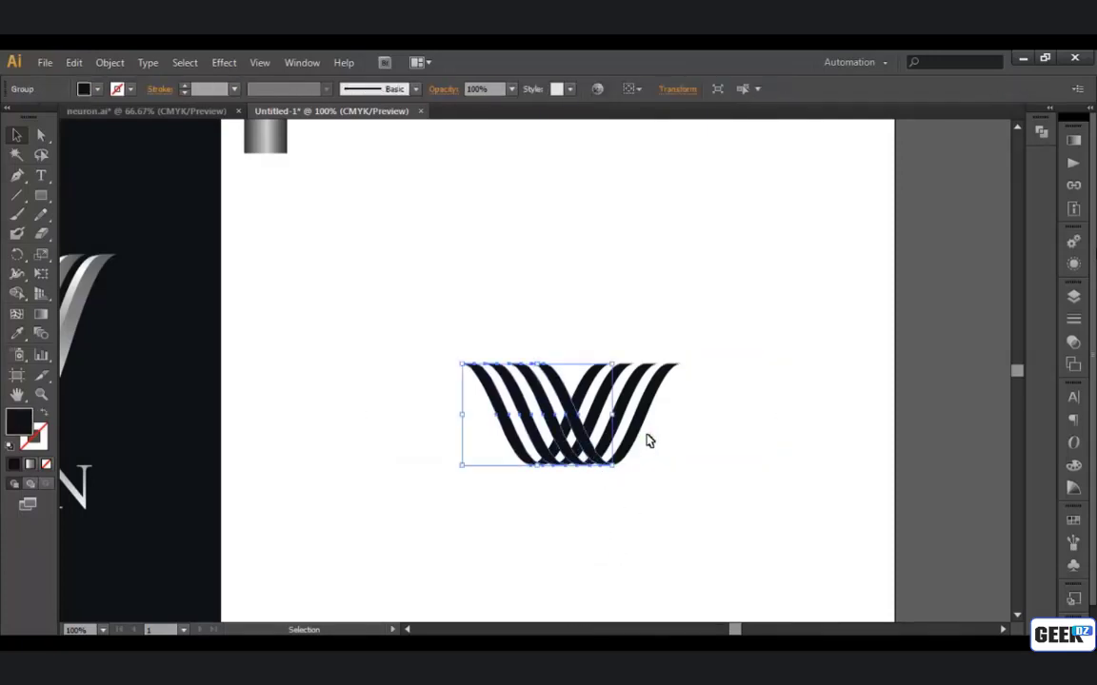
Release the clipping mask on the four strips that slope up to the right
key(ctrl+z)
click(638, 518)
click(643, 434)
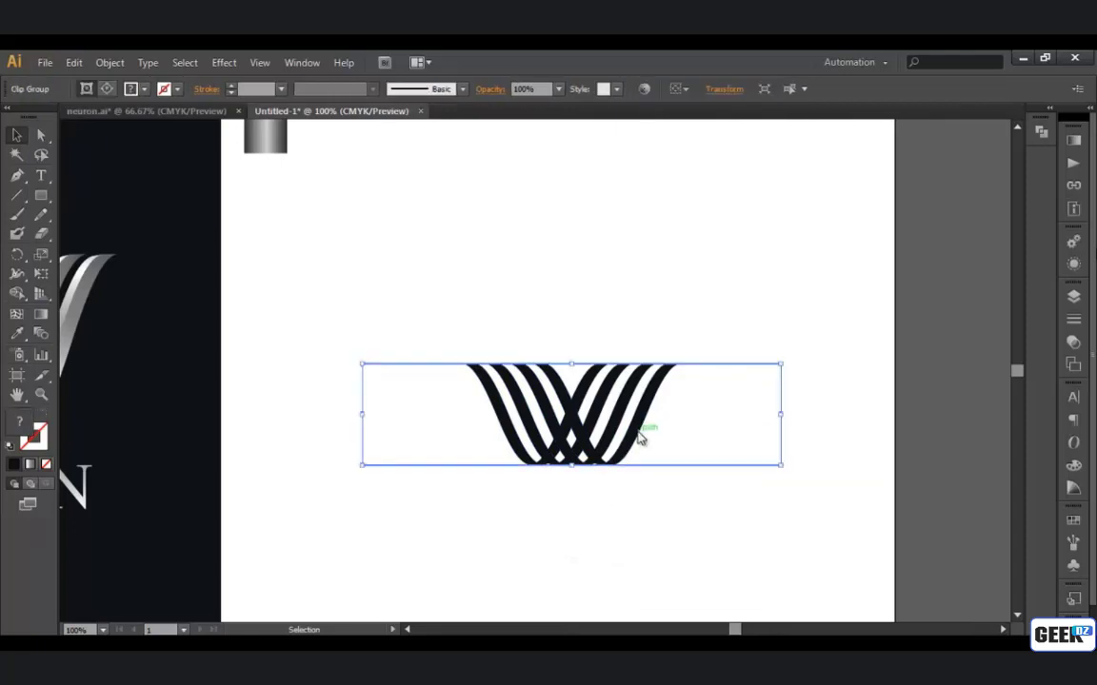
right_click(638, 430)
click(671, 526)
click(573, 526)
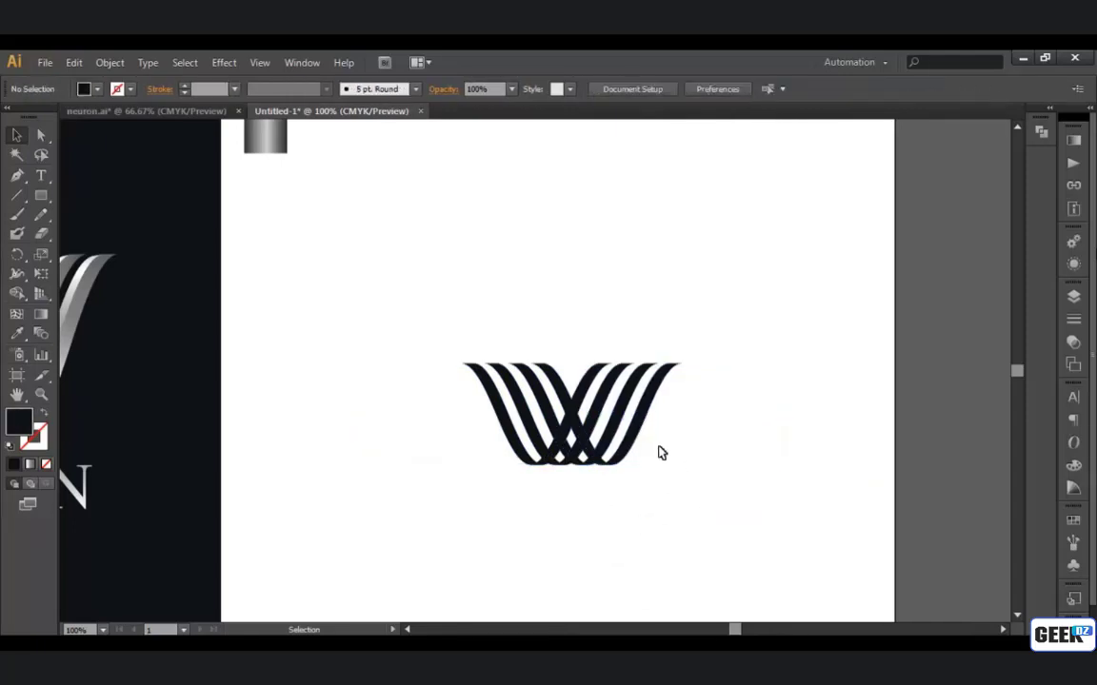
Delete the empty clipping rectangles around the strips and the leftover clip group along their upper edge
click(629, 433)
drag(767, 568, 728, 398)
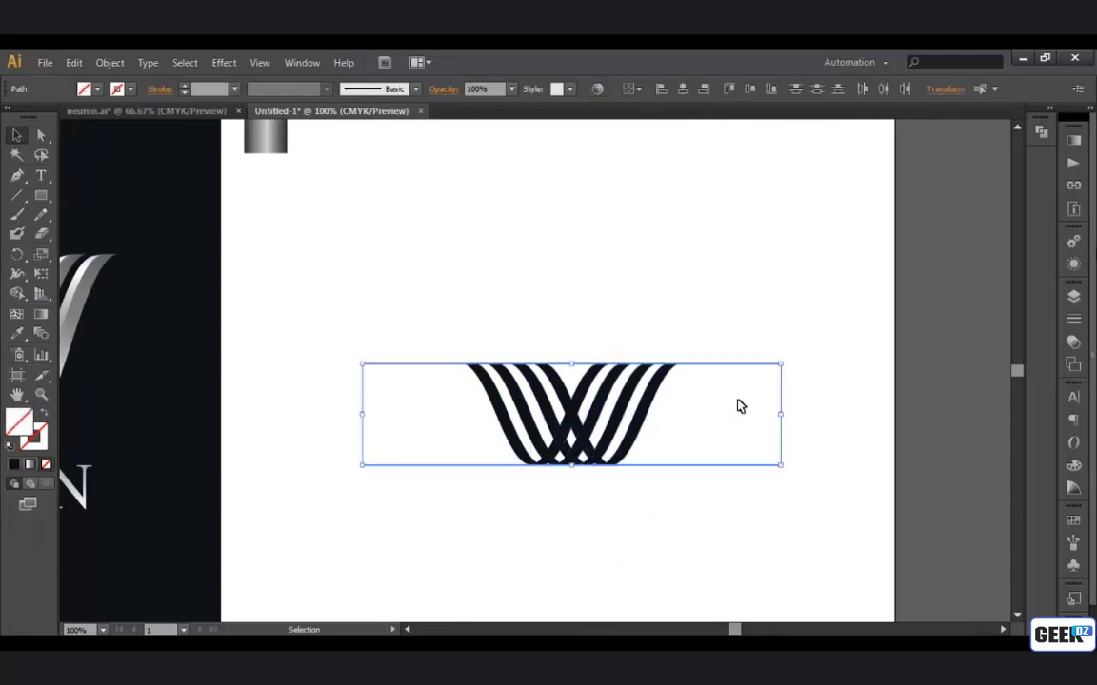
key(Delete)
drag(395, 538, 427, 386)
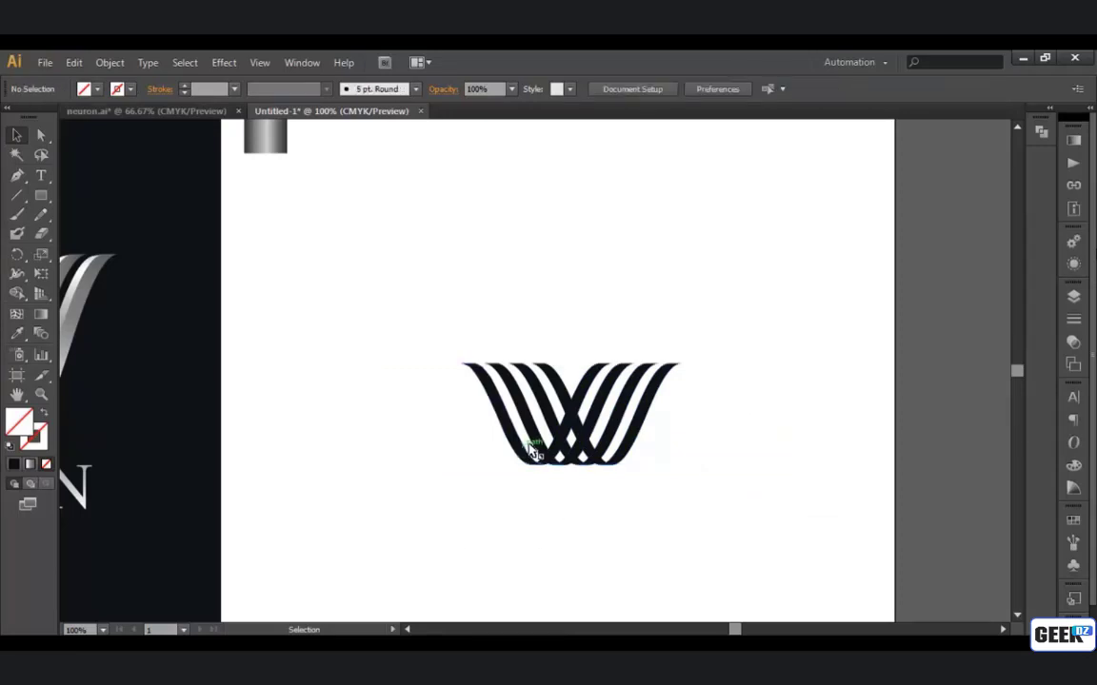
click(541, 381)
drag(497, 538, 558, 388)
click(426, 424)
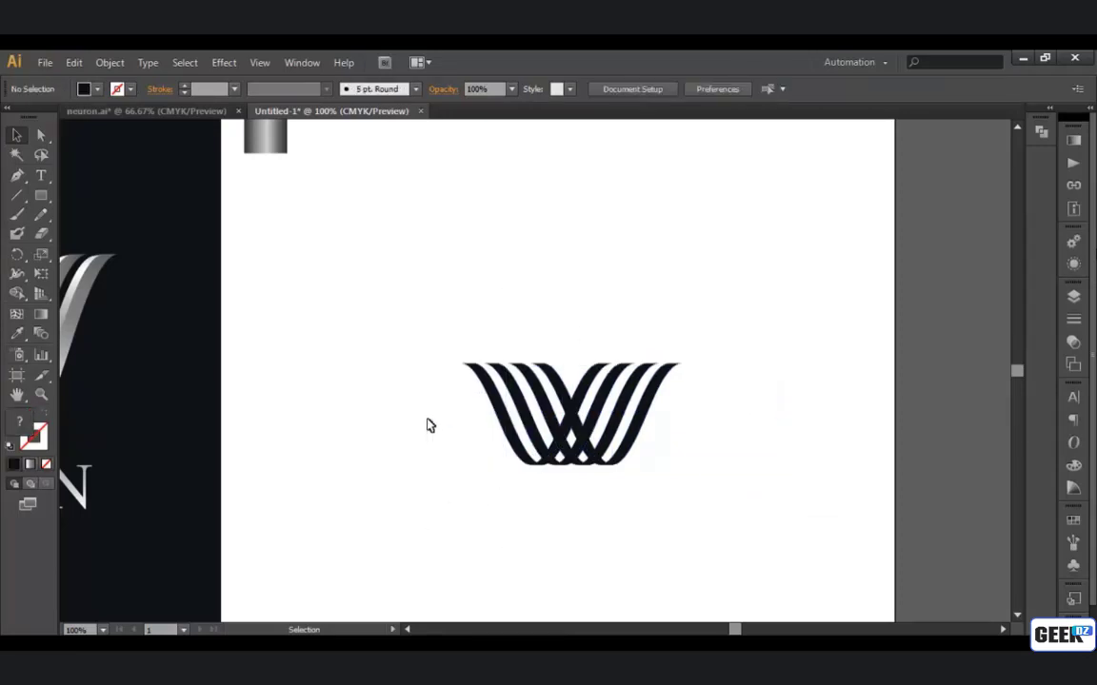
drag(394, 309, 460, 424)
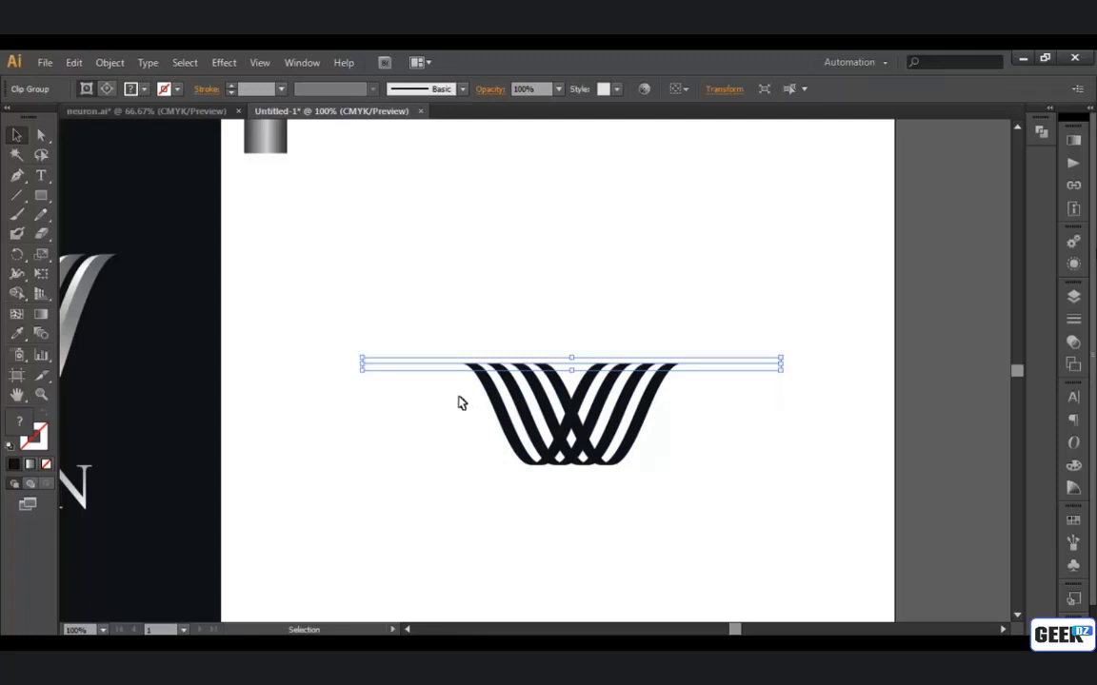
drag(402, 392, 695, 318)
click(698, 483)
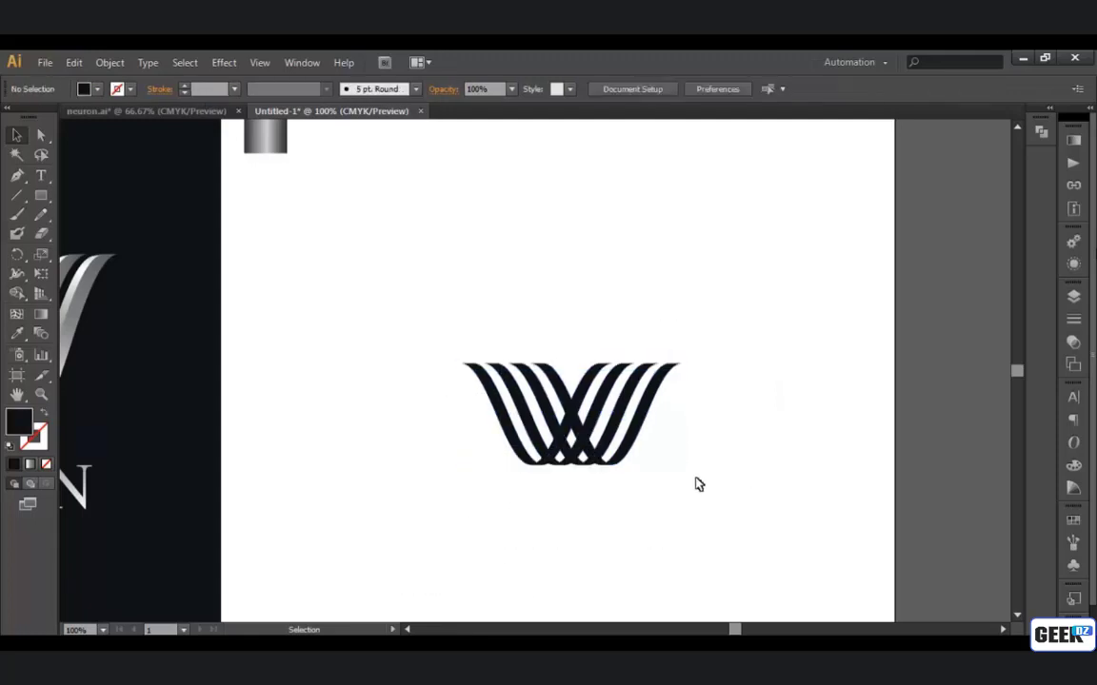
Move the descending strip group to the right of the ascending group so their upper ends overlap in a peak
click(585, 455)
scroll(581, 455, up, 1)
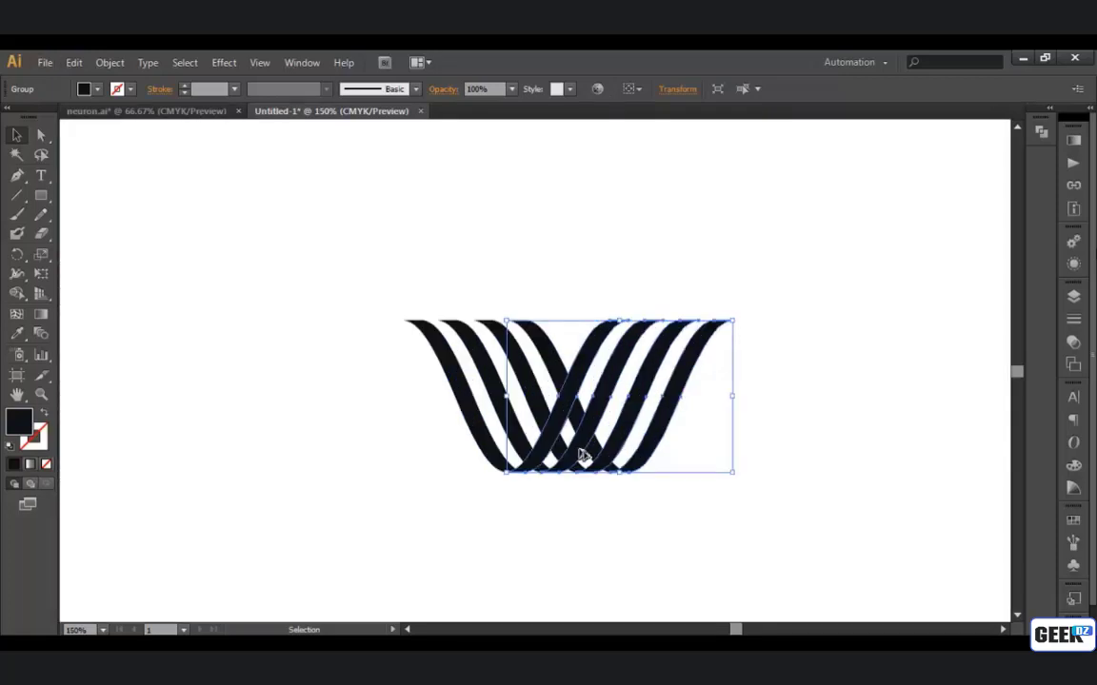
key(space)
drag(605, 463, 437, 454)
click(587, 449)
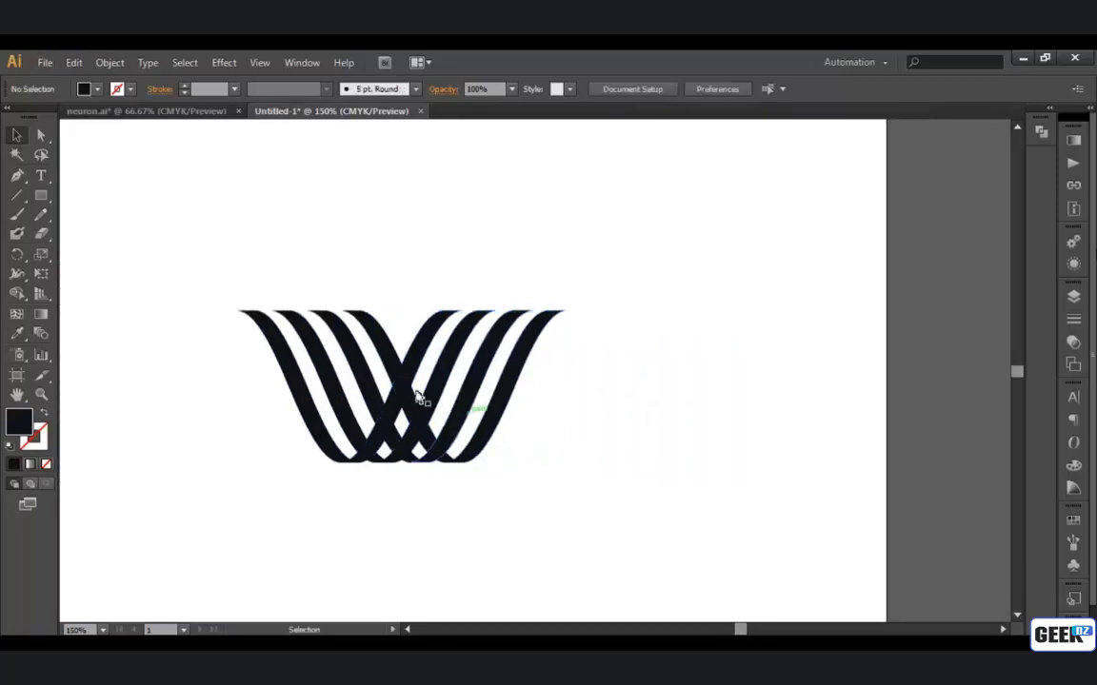
click(392, 369)
click(393, 370)
drag(393, 370, 598, 378)
click(693, 372)
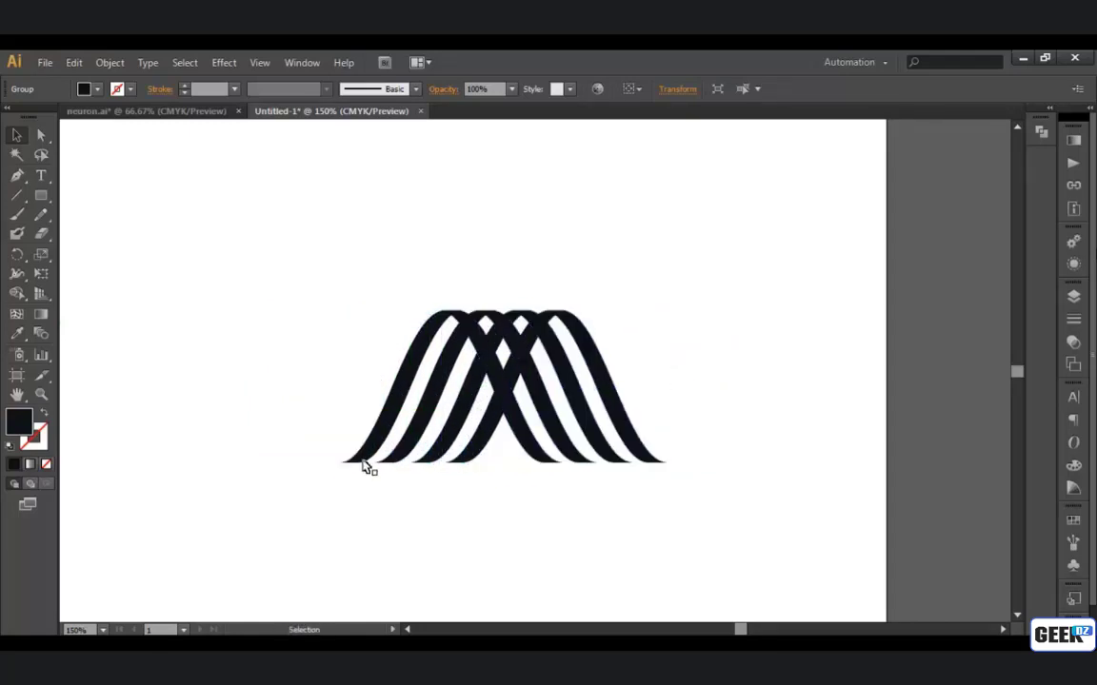
Duplicate the ascending strip group horizontally to the right so it completes the N shape with the descending strips
click(469, 451)
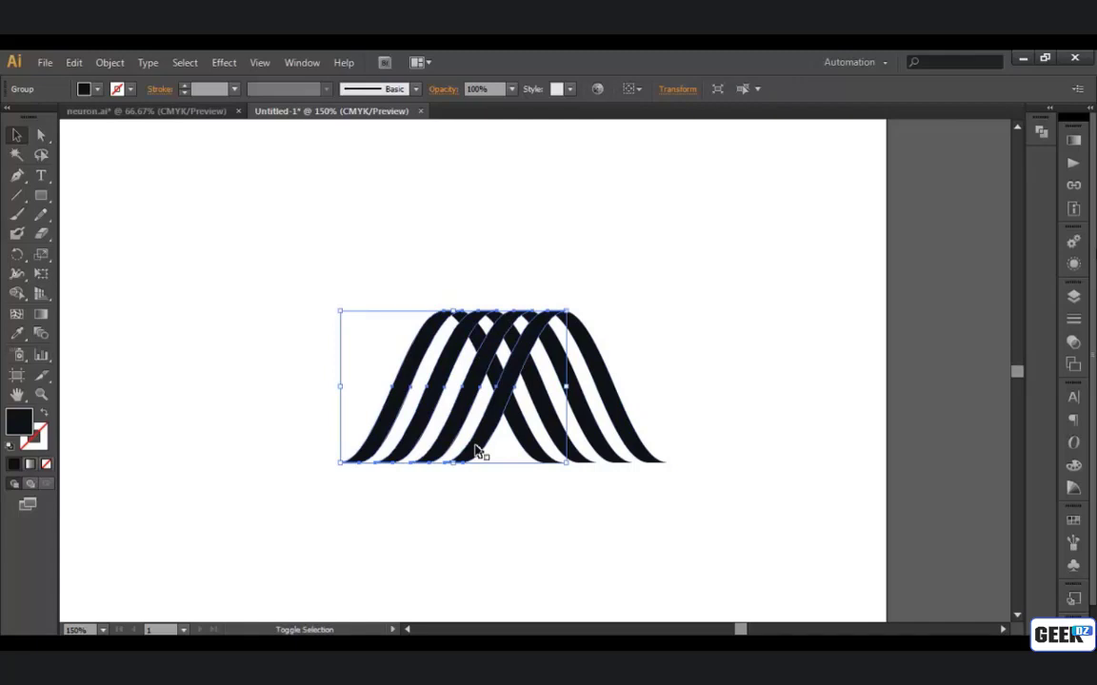
click(478, 448)
drag(483, 449, 690, 451)
click(659, 502)
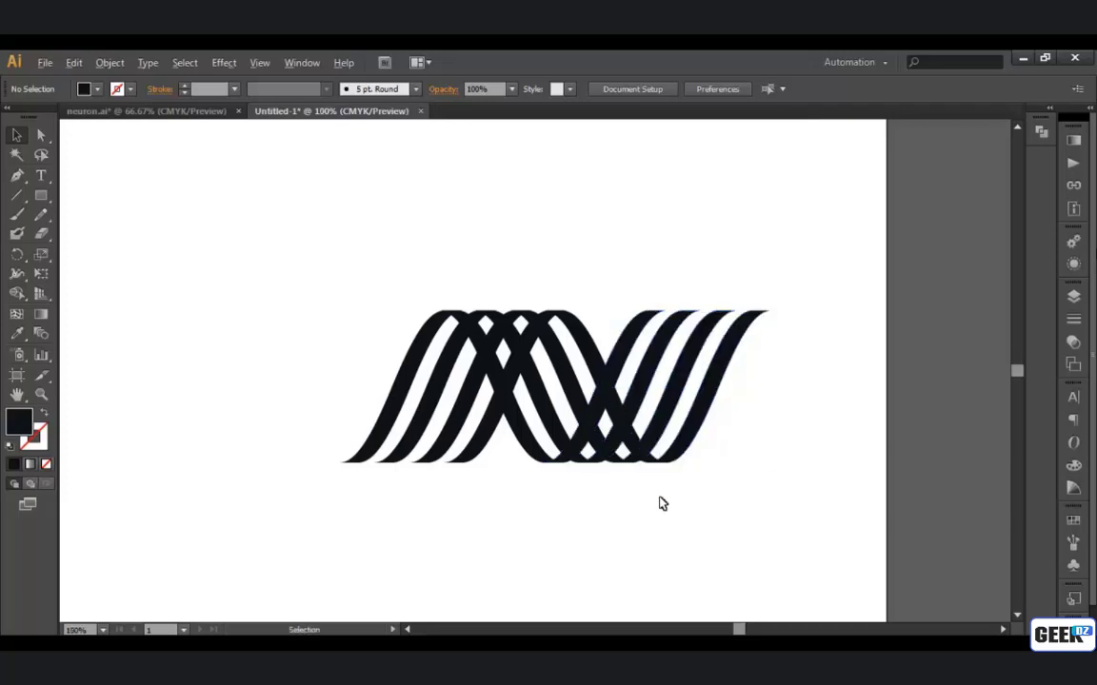
Stretch all strip groups vertically to the proportions of the reference logo and move them toward the artboard's centre
scroll(651, 502, down, 2)
drag(651, 502, 672, 488)
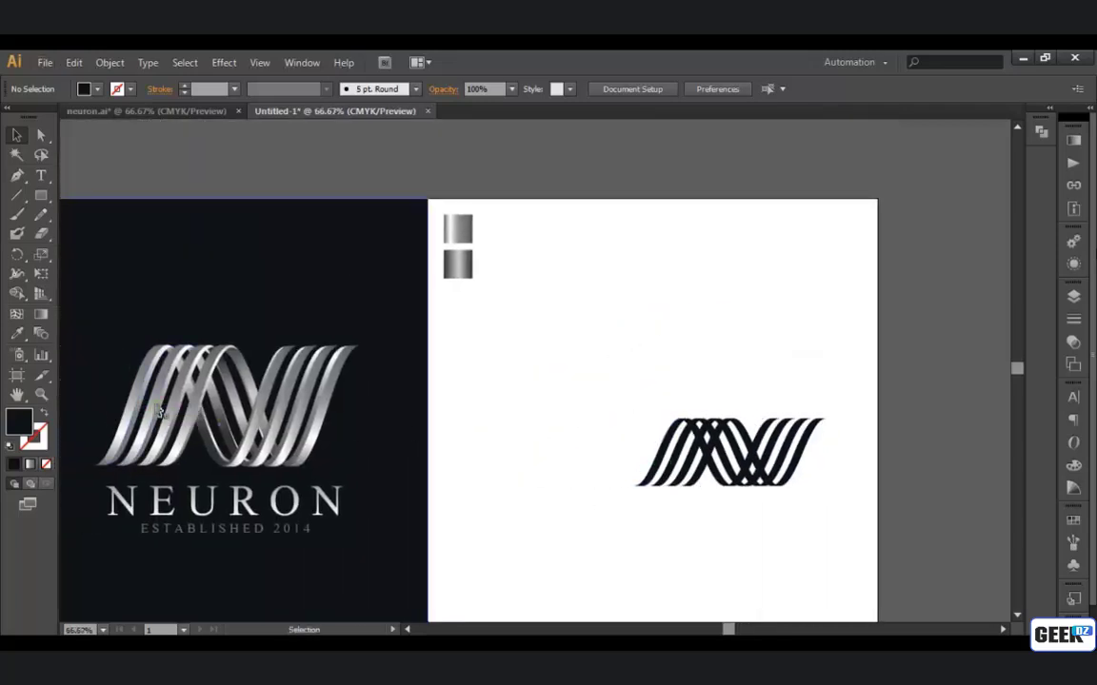
drag(639, 476, 573, 475)
drag(688, 490, 463, 344)
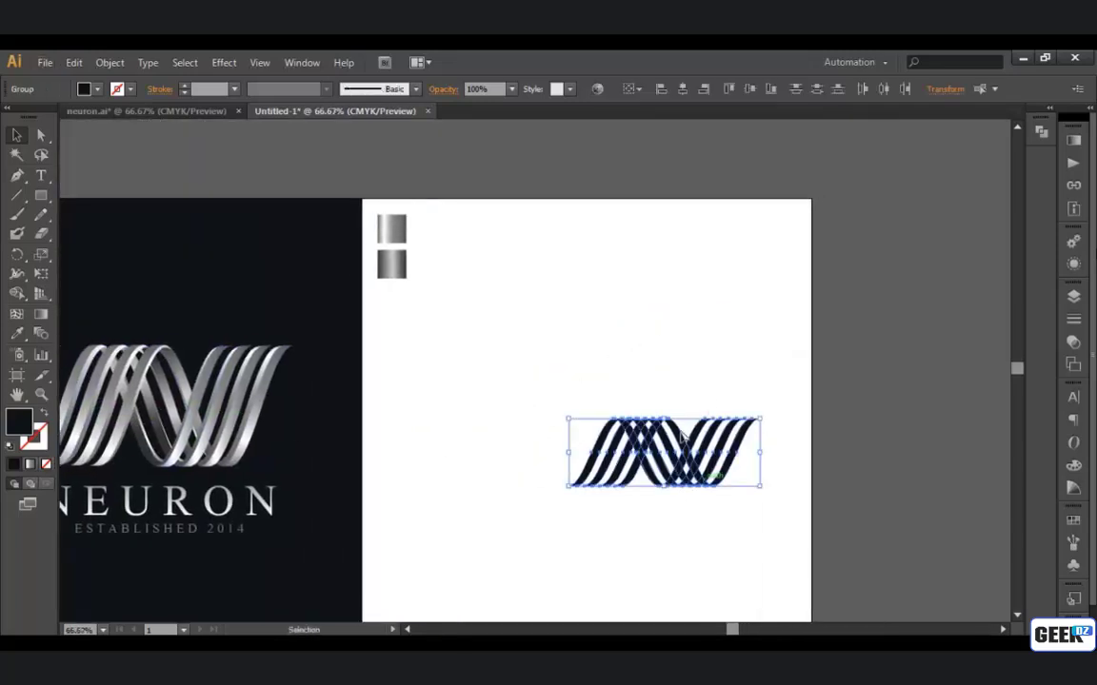
drag(664, 416, 664, 389)
drag(527, 344, 763, 536)
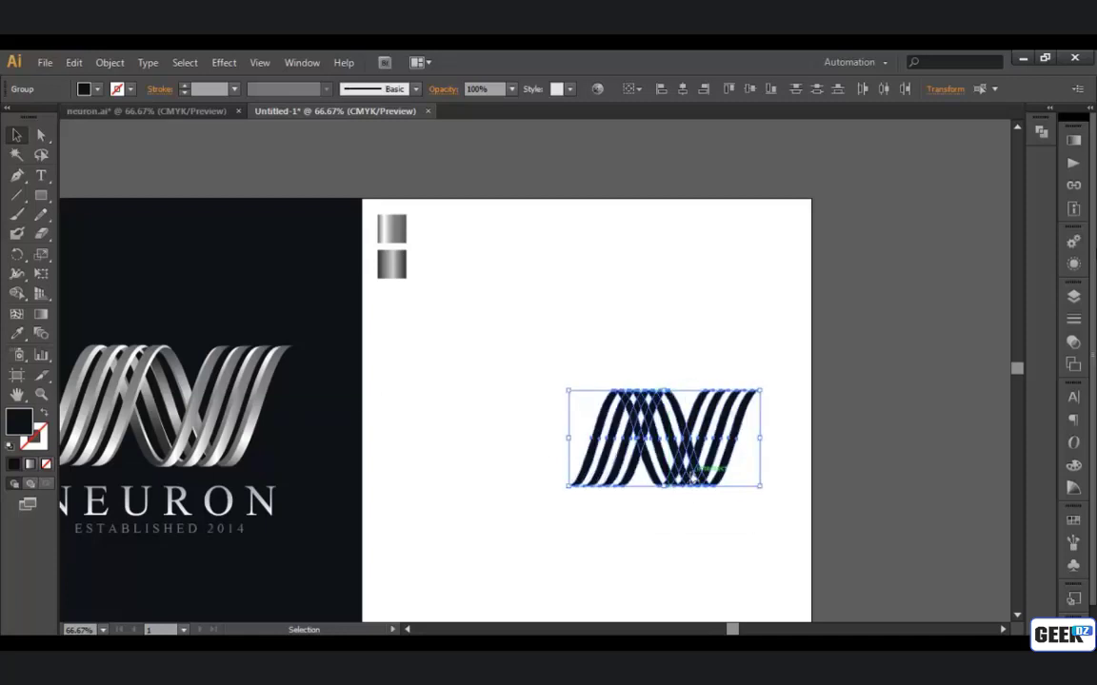
drag(695, 460, 605, 435)
click(598, 504)
scroll(598, 505, up, 1)
drag(597, 525, 602, 588)
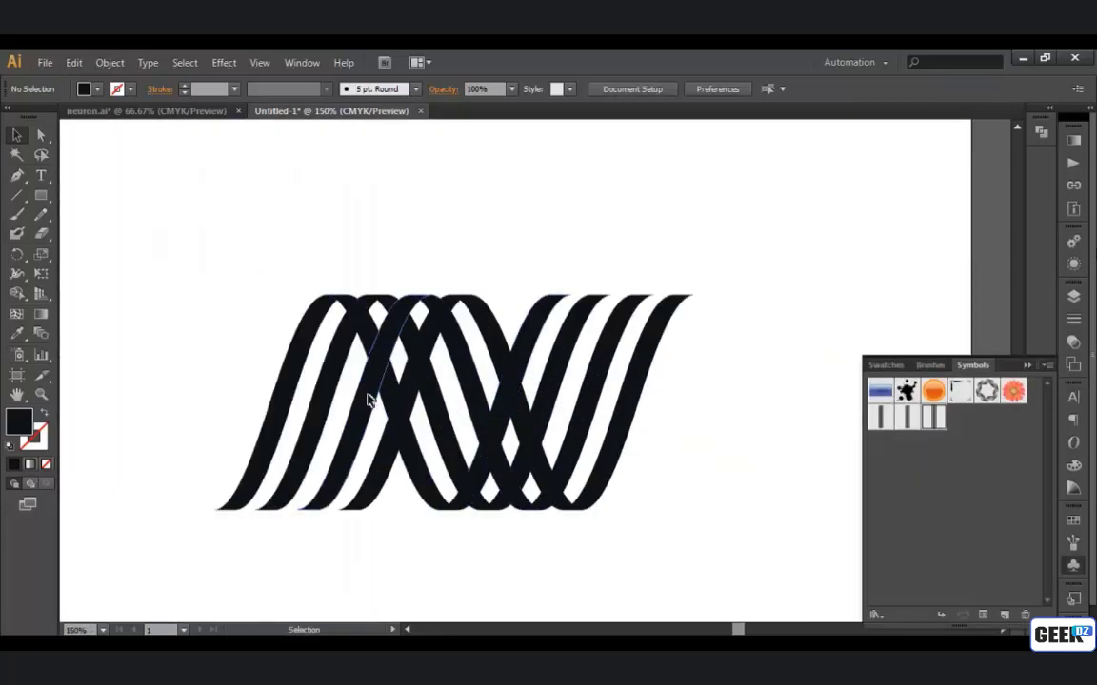
Bring both ascending strip groups to the front of the descending group
click(367, 400)
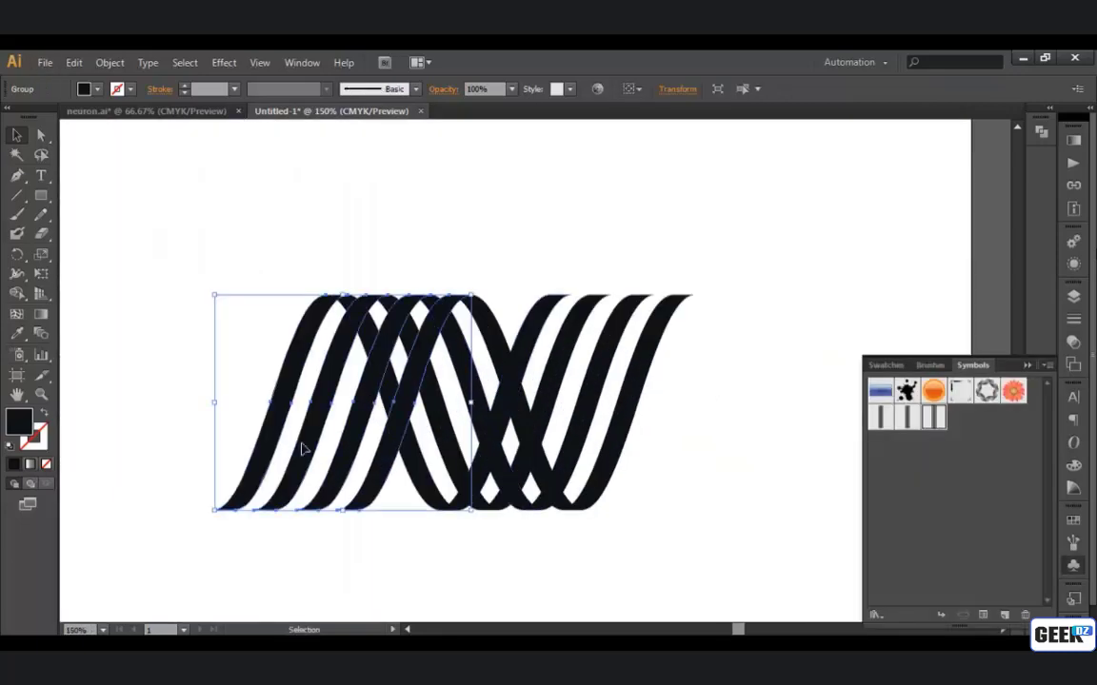
shift+click(534, 354)
right_click(533, 352)
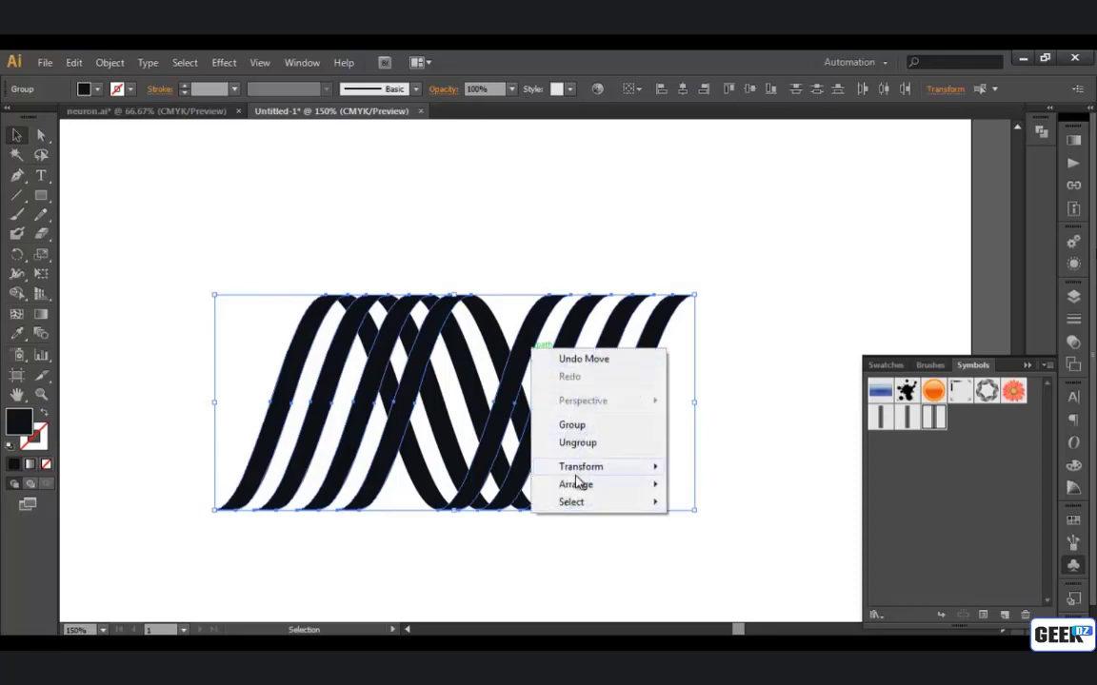
mouse_move(578, 484)
click(709, 484)
click(764, 442)
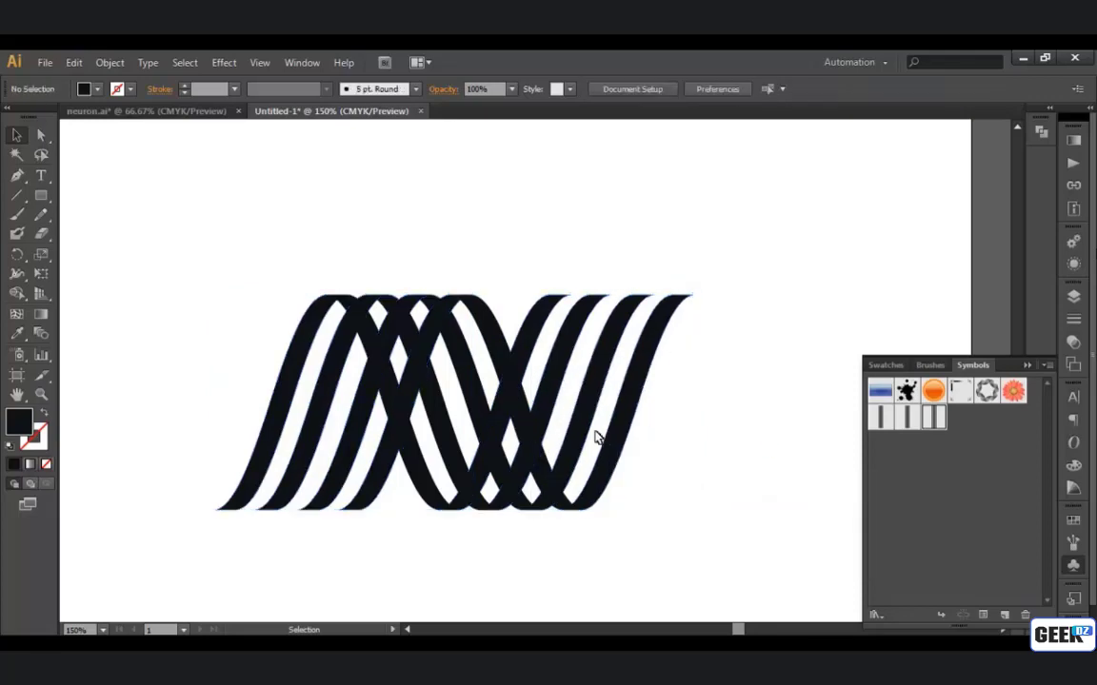
click(468, 416)
click(730, 434)
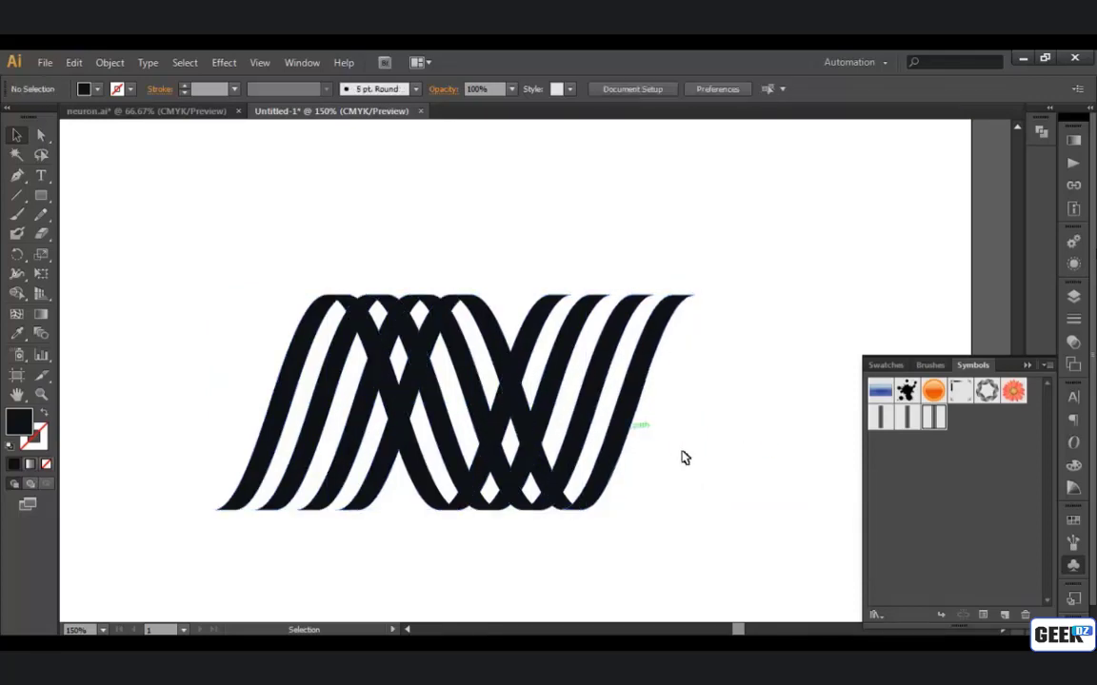
Fill all the N strips with the grey colour a0a0a0
drag(697, 453, 320, 290)
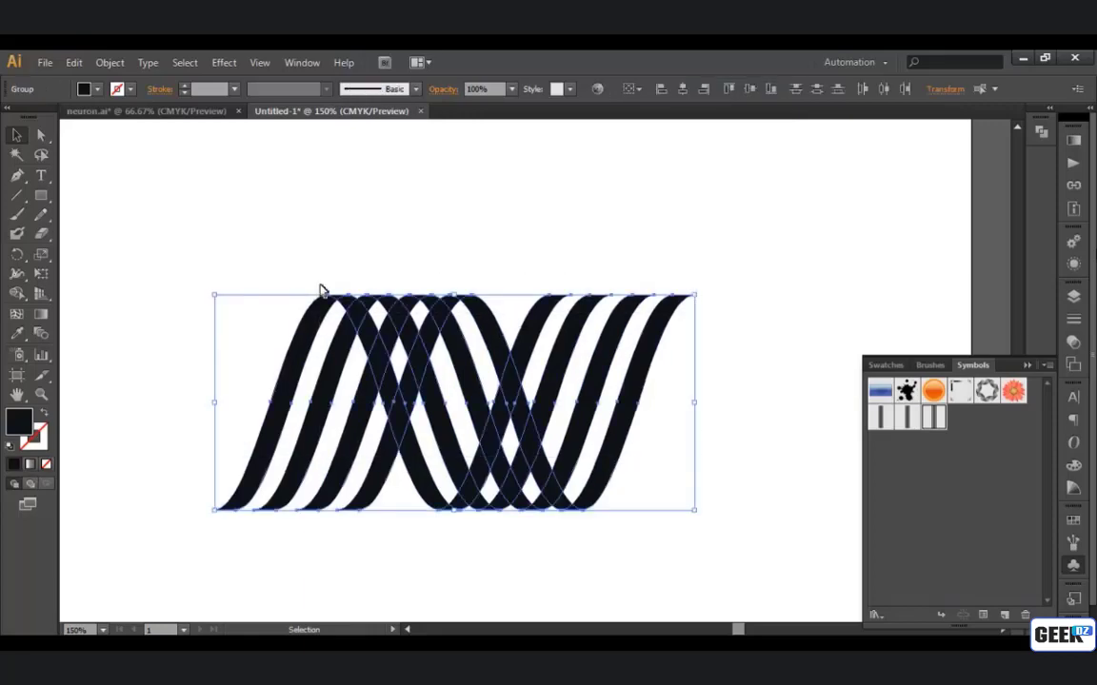
double_click(19, 420)
drag(692, 263, 664, 233)
click(1040, 168)
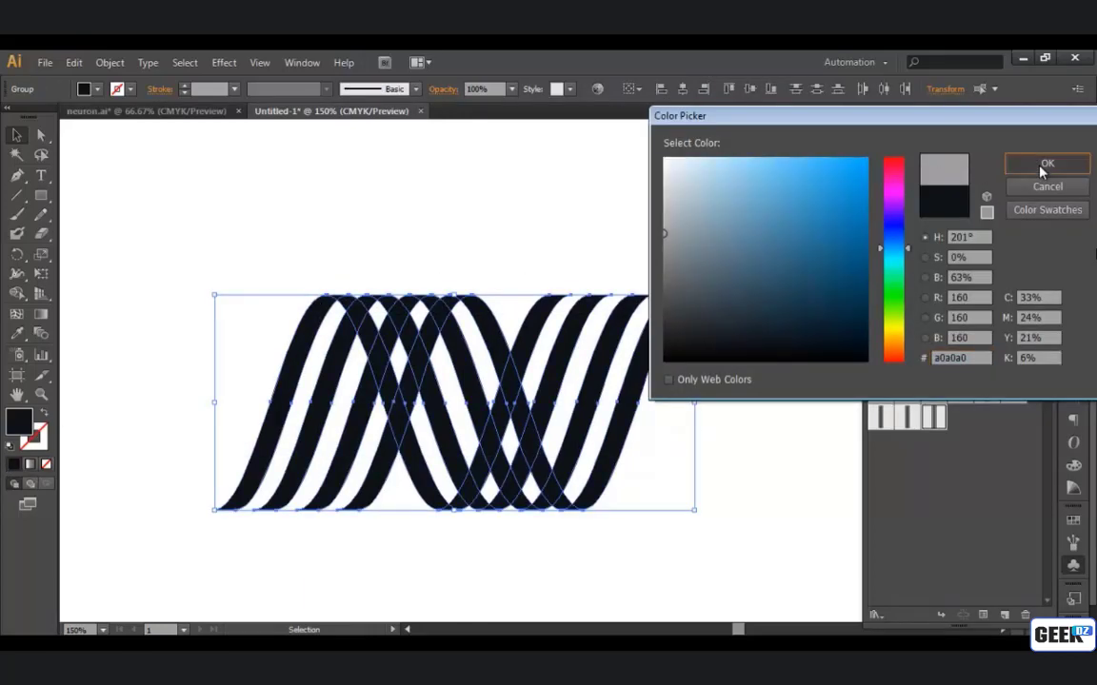
click(824, 224)
scroll(682, 359, down, 1)
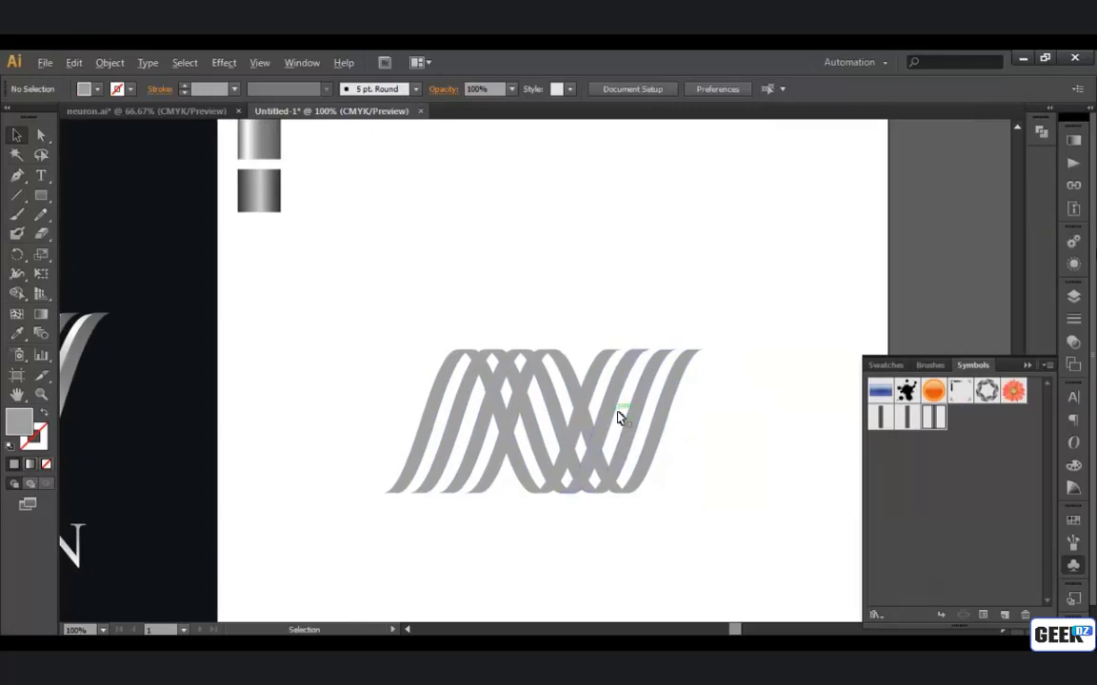
Start a 3D Extrude & Bevel on the first ascending strip group with X, Y and Z rotations at 0° and the preview on
scroll(619, 416, up, 1)
click(467, 419)
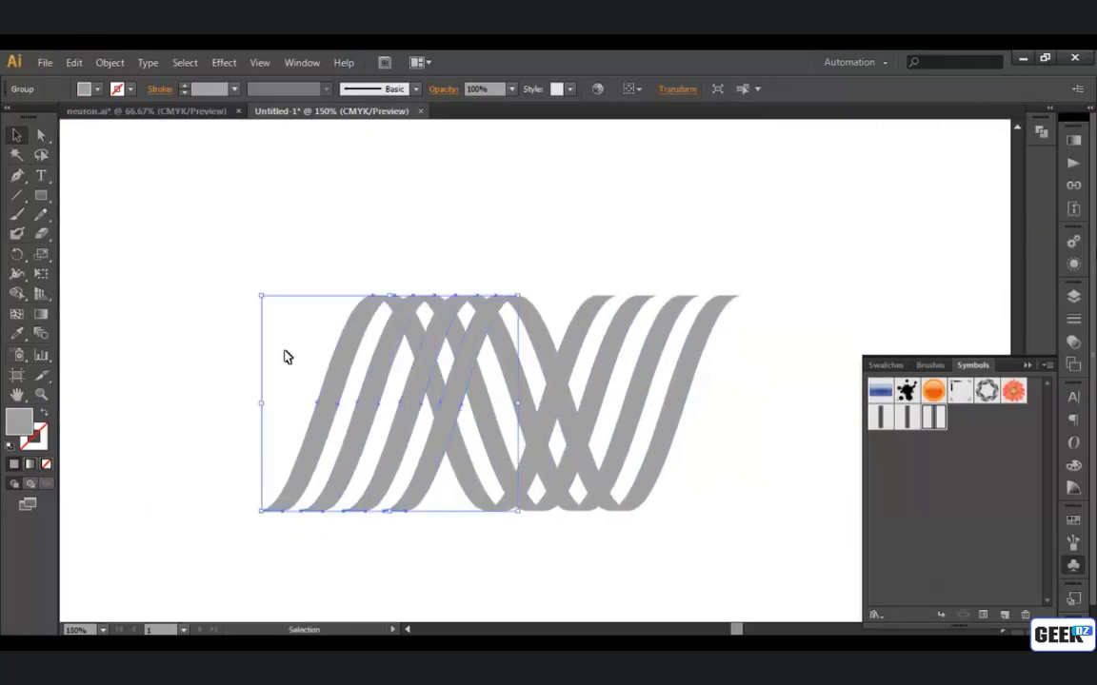
click(224, 63)
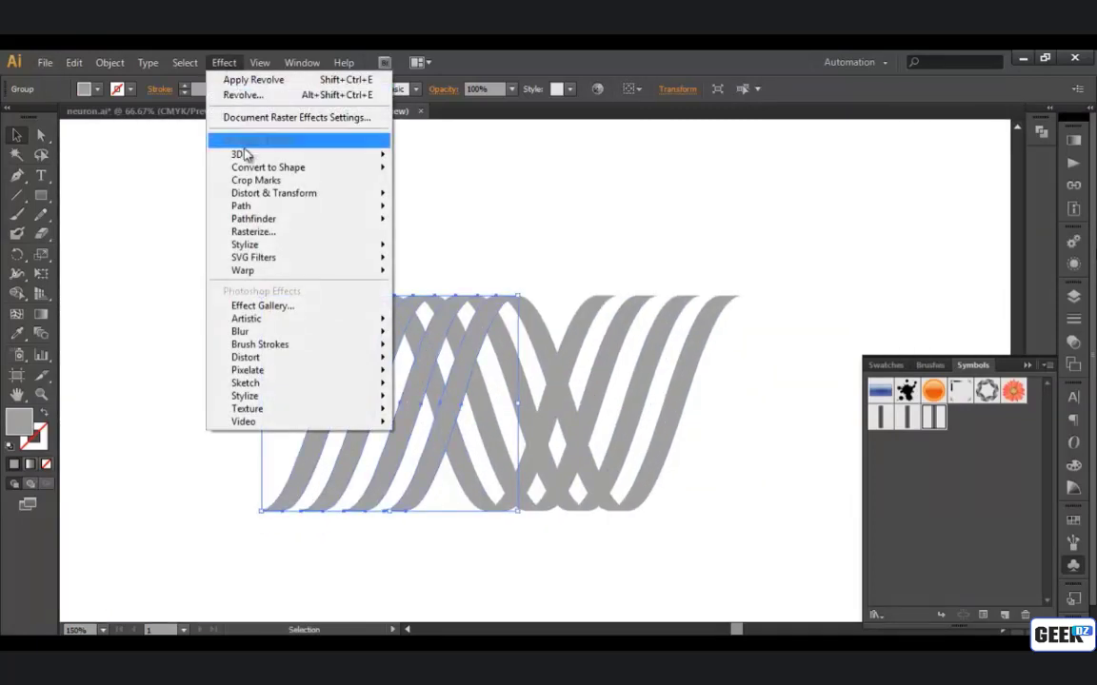
mouse_move(357, 153)
click(441, 159)
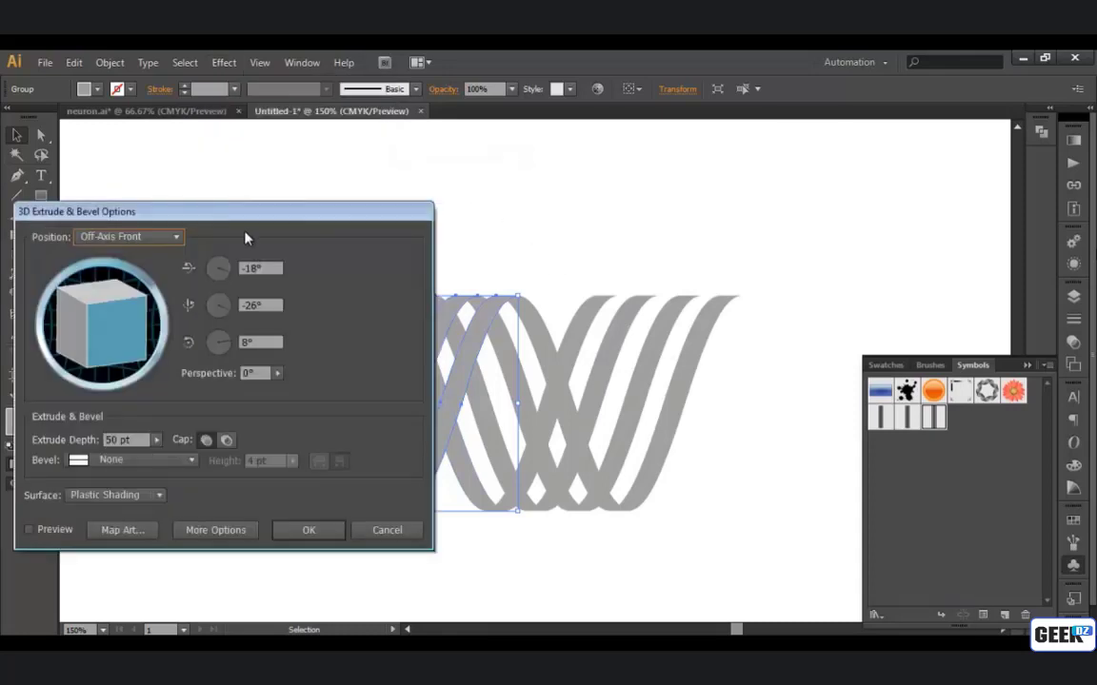
drag(254, 227, 890, 168)
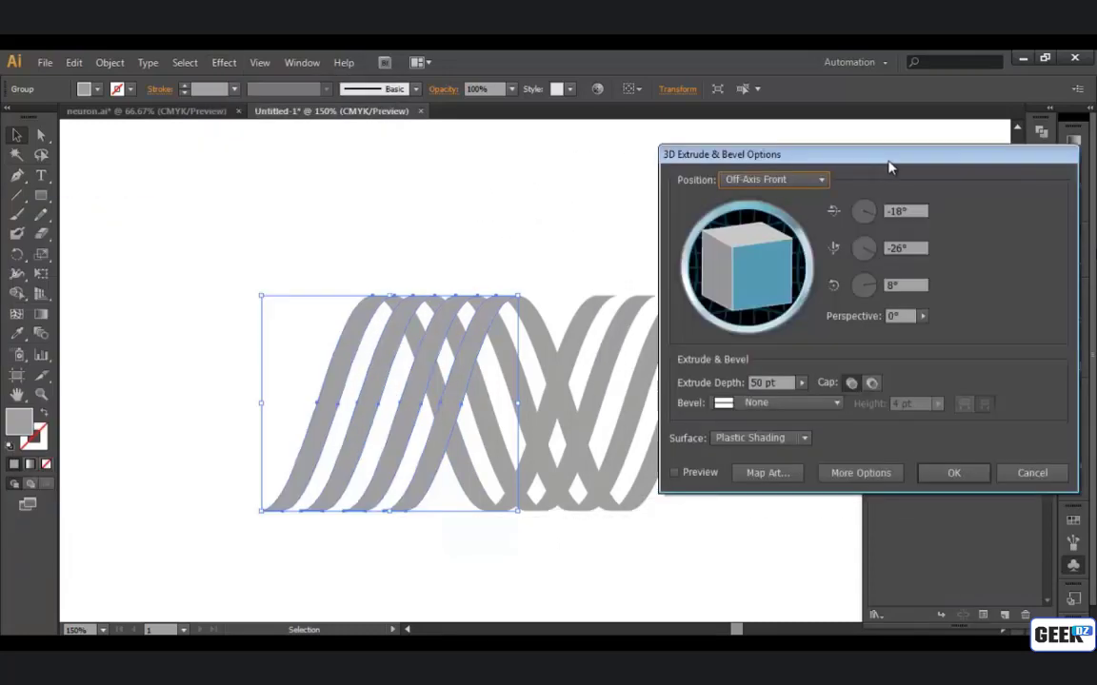
click(919, 211)
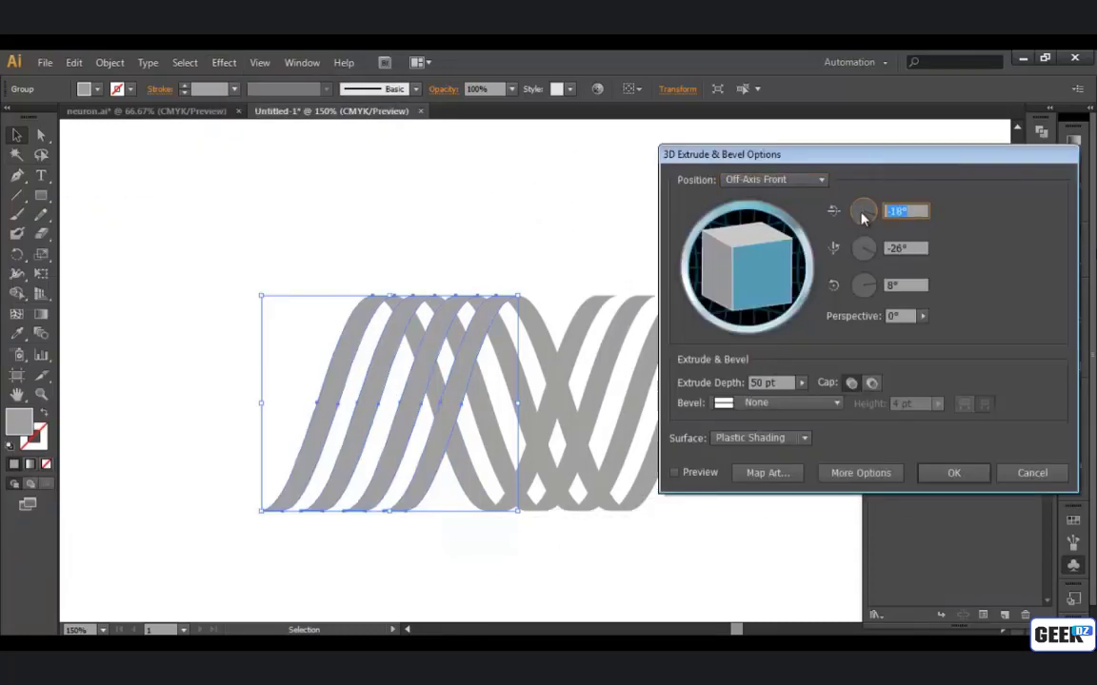
text(0)
key(Tab)
text(0)
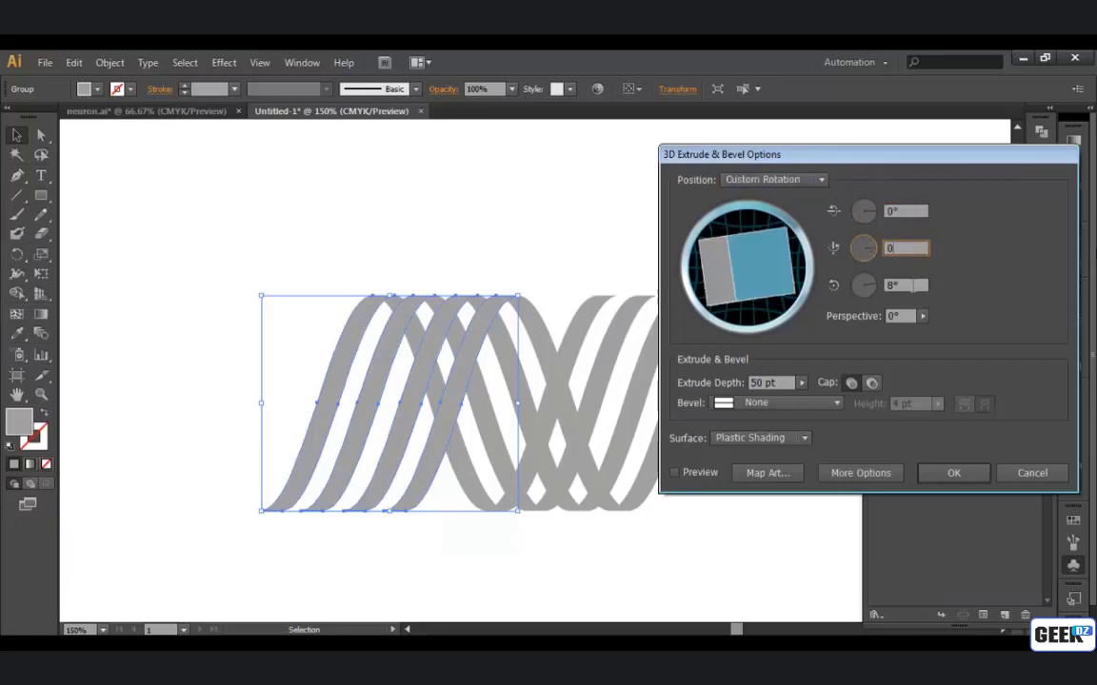
key(Tab)
text(0)
click(674, 472)
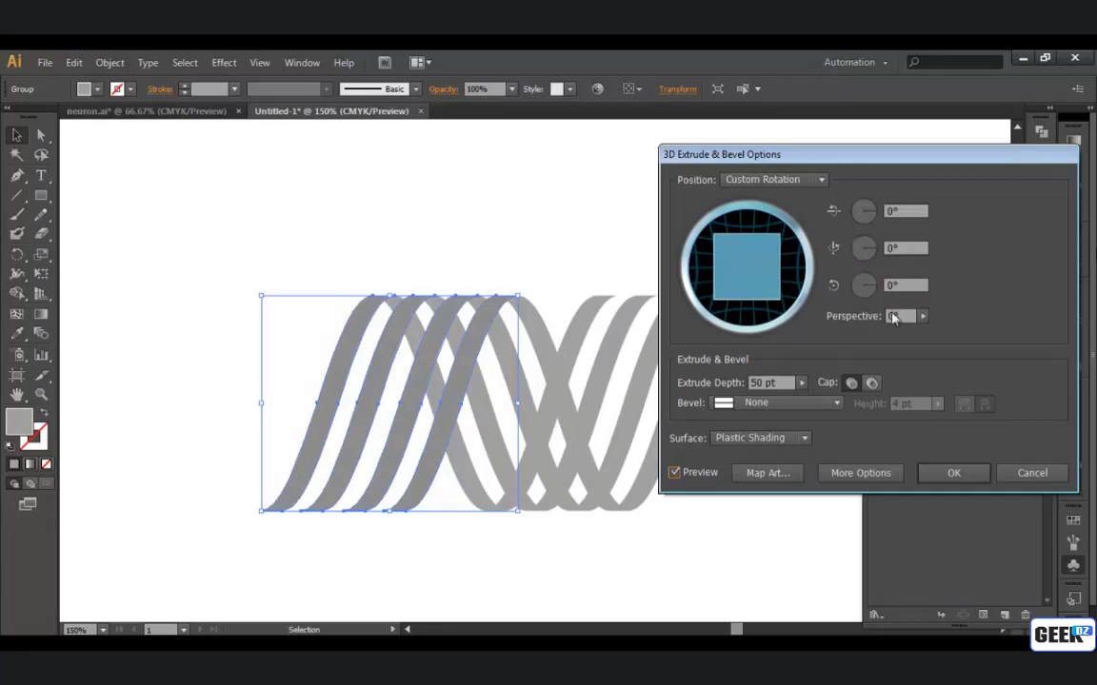
Set the perspective of the first ascending group's extrusion to 10°
click(919, 319)
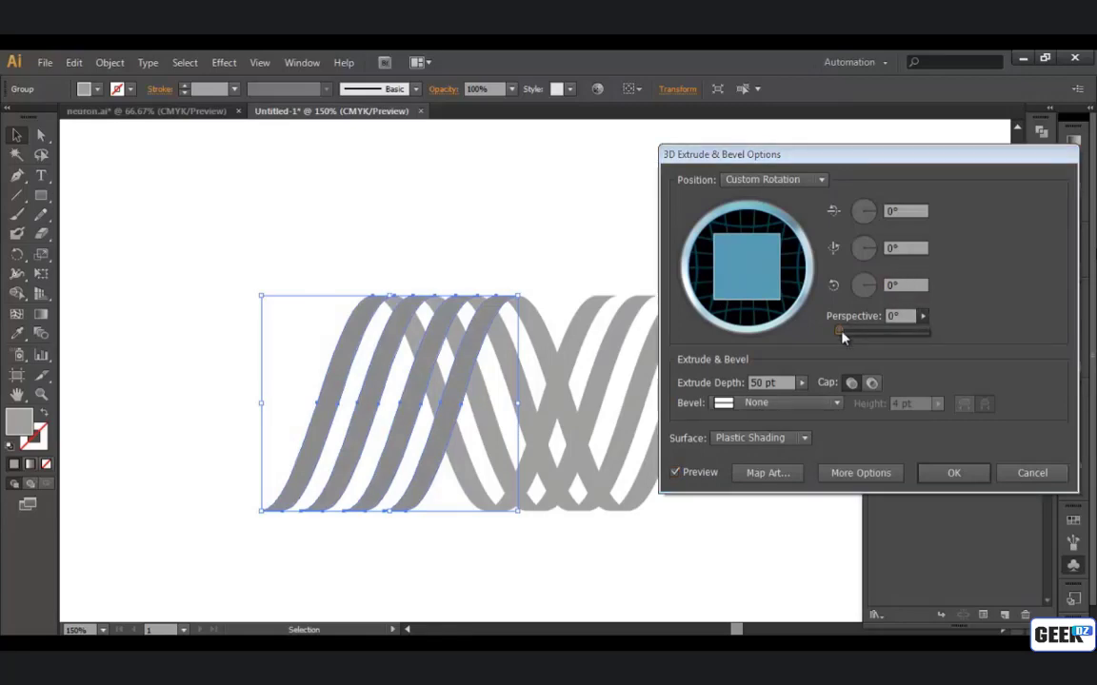
drag(841, 332, 848, 340)
key(Tab)
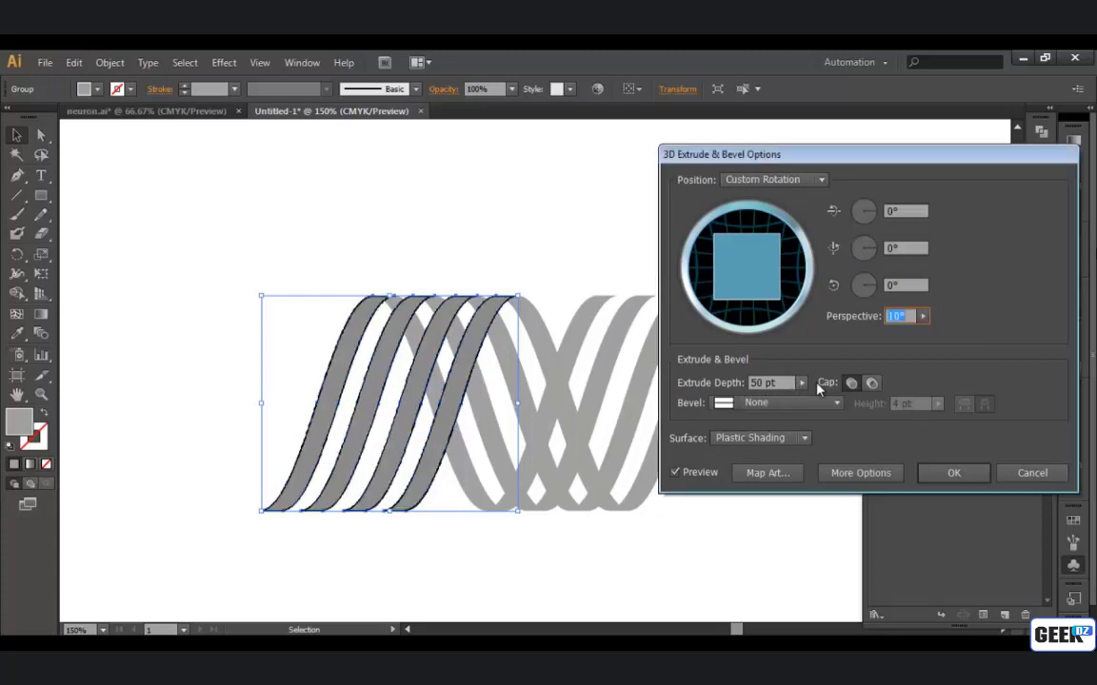
Set the first ascending group's Y rotation to 4° and extrude depth to 106 pt, and apply the effect
drag(723, 405, 734, 404)
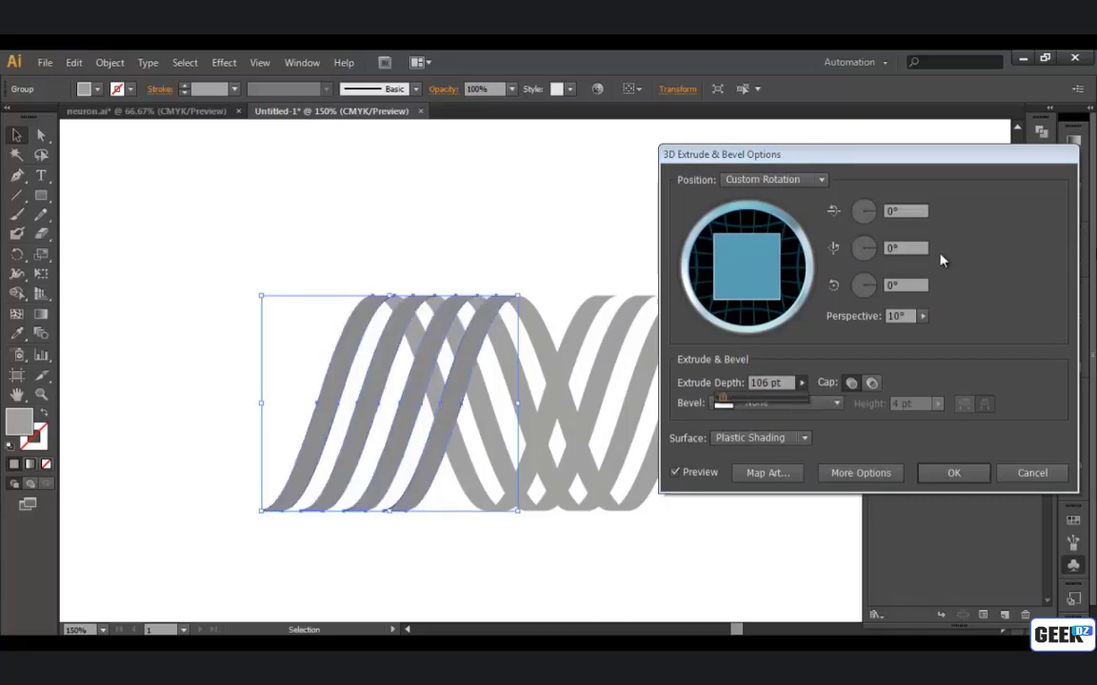
click(877, 253)
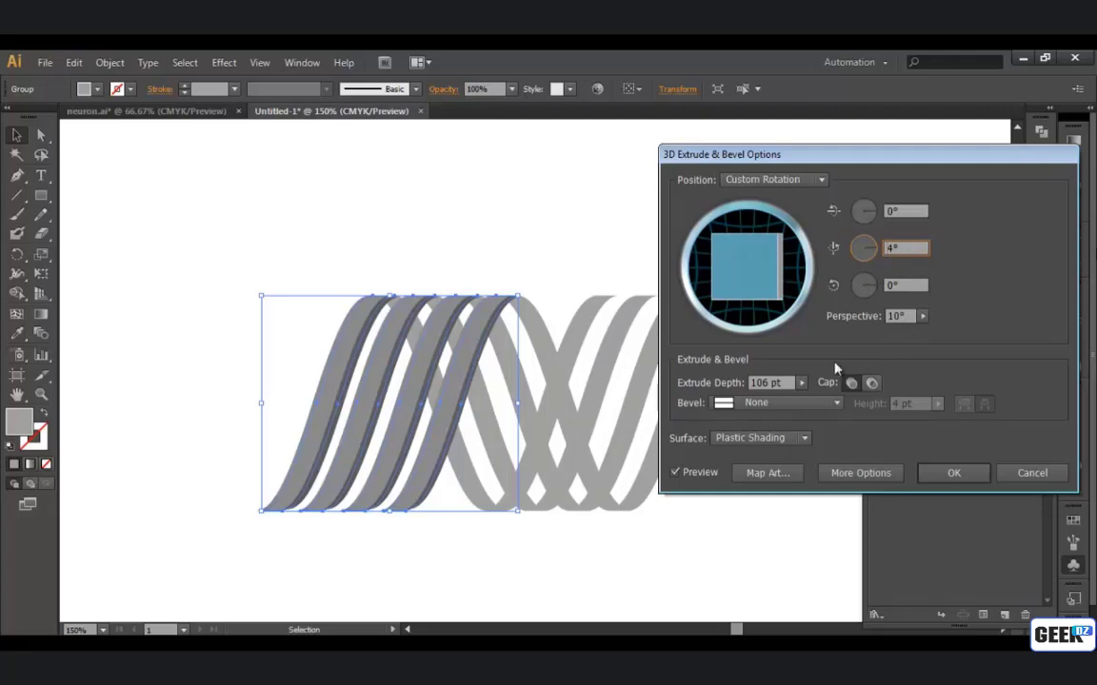
click(722, 403)
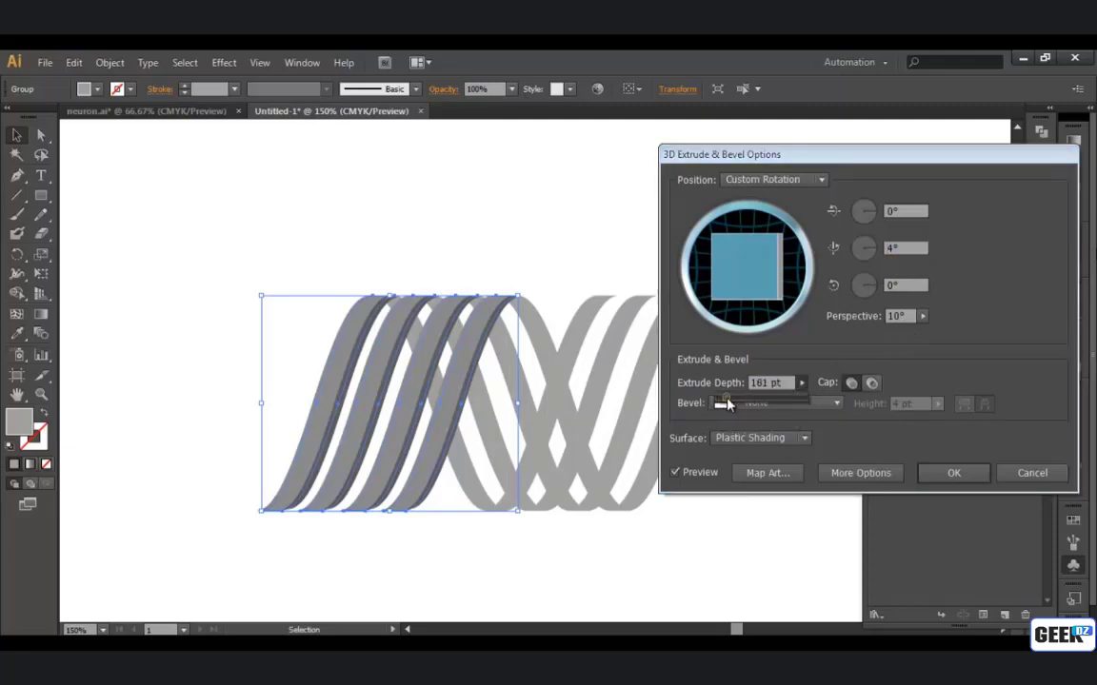
drag(726, 398, 722, 400)
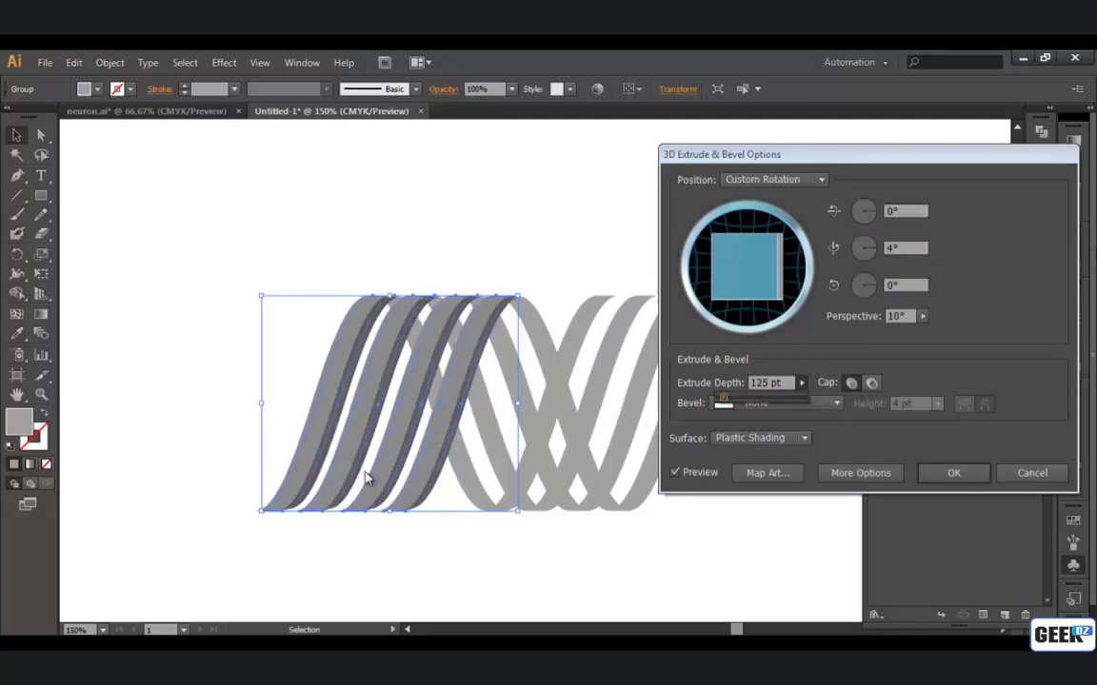
click(723, 404)
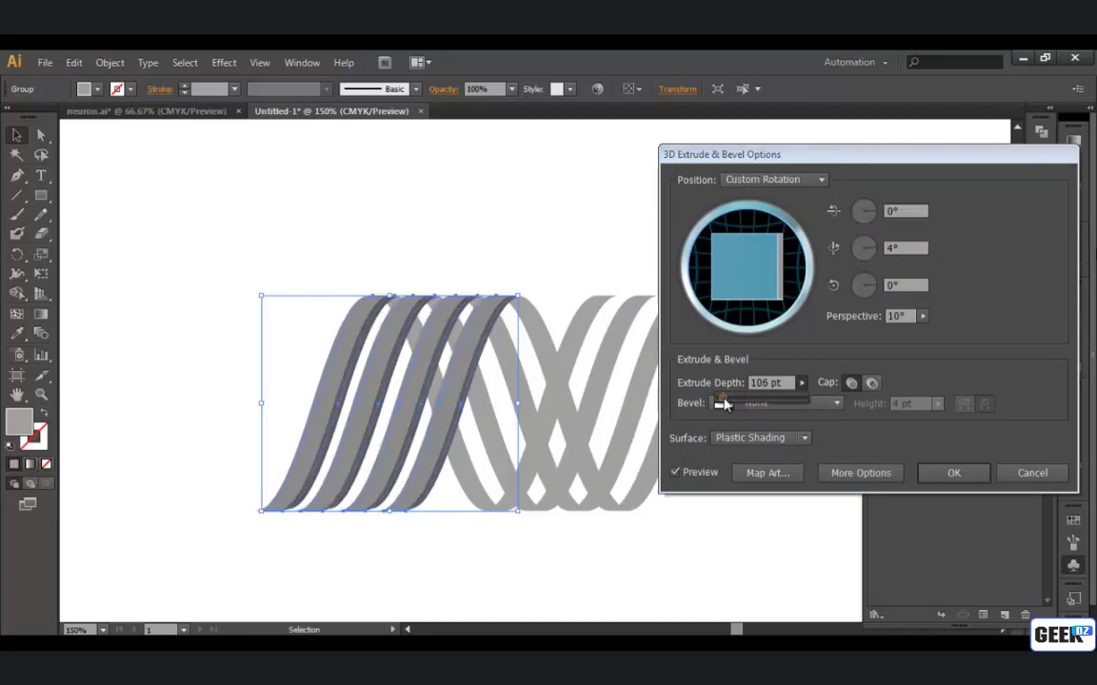
click(949, 481)
click(665, 539)
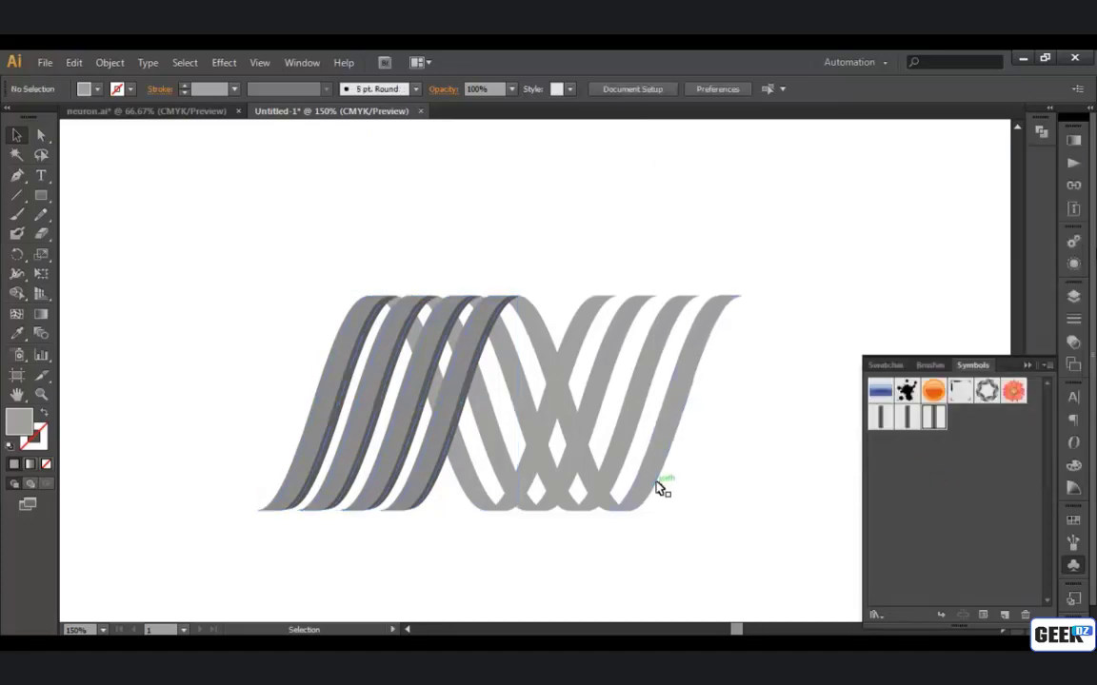
Start a 3D Extrude & Bevel on the second ascending strip group with its X, Y and Z rotations at 0°
click(660, 484)
click(222, 64)
mouse_move(314, 154)
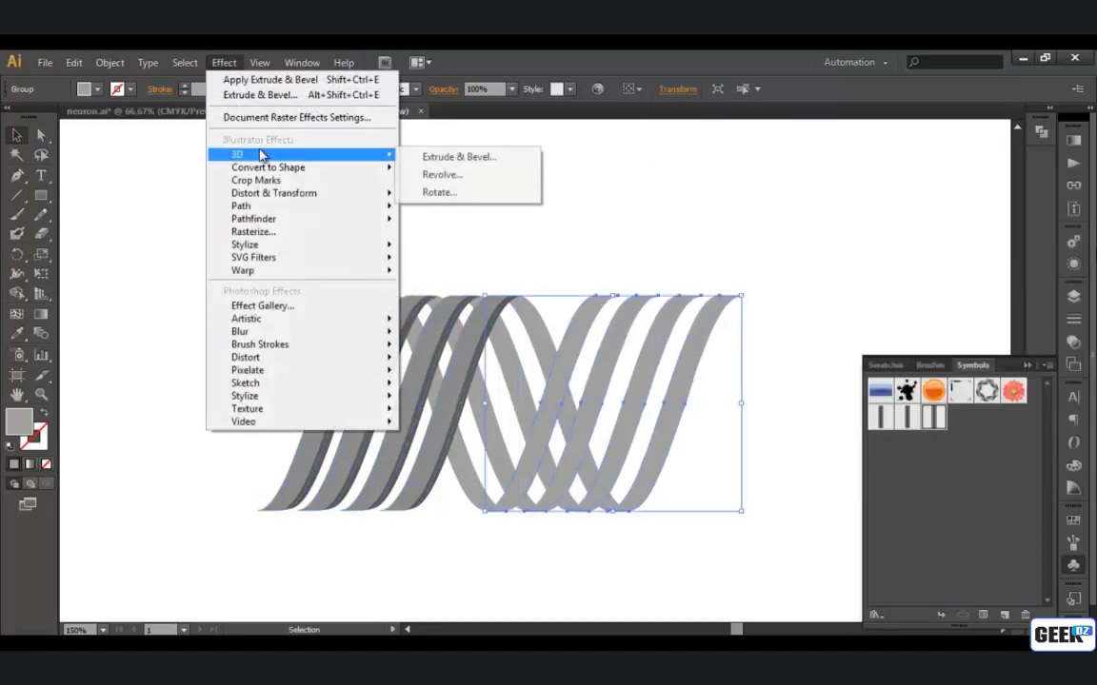
click(447, 157)
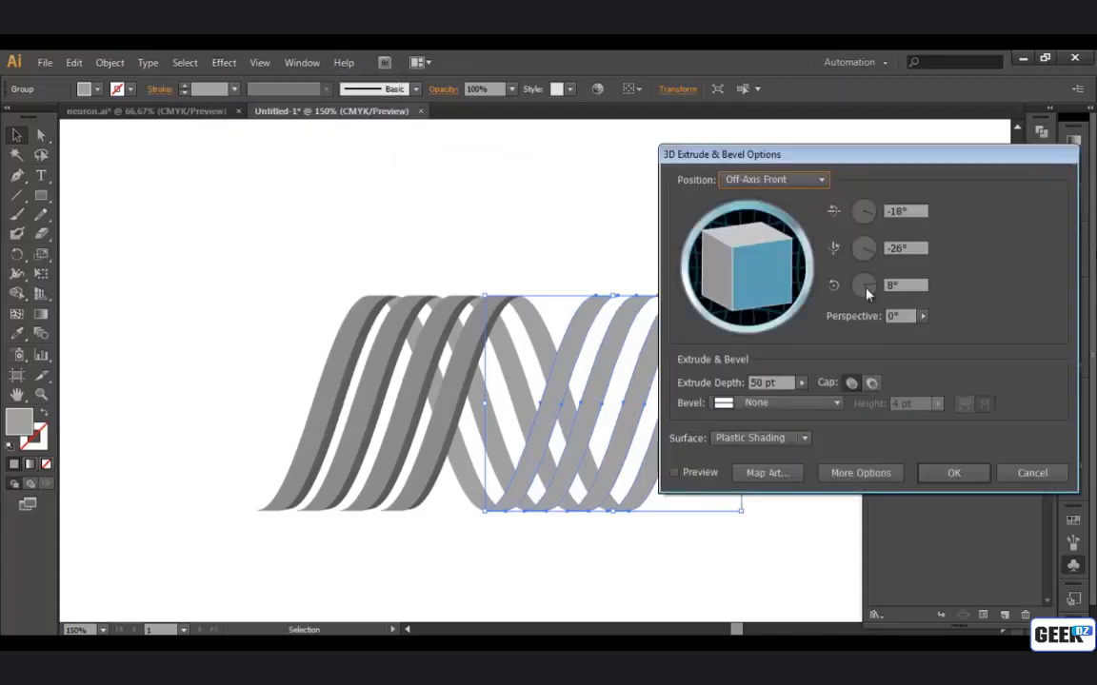
key(Tab)
text(0)
key(Tab)
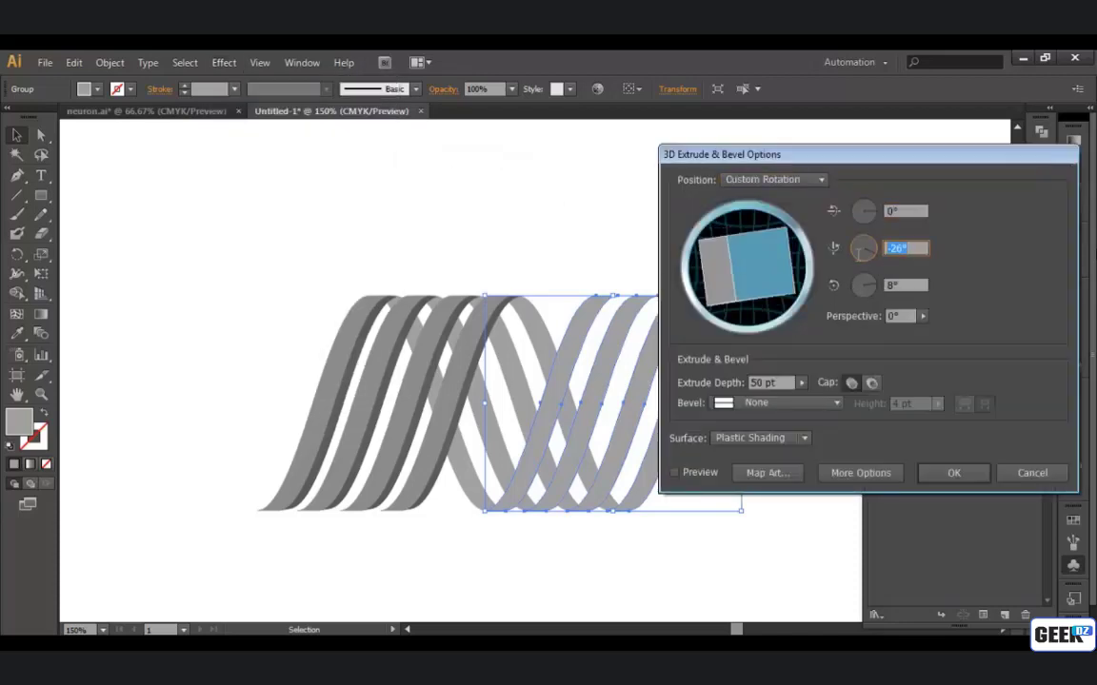
text(0)
key(Tab)
text(0)
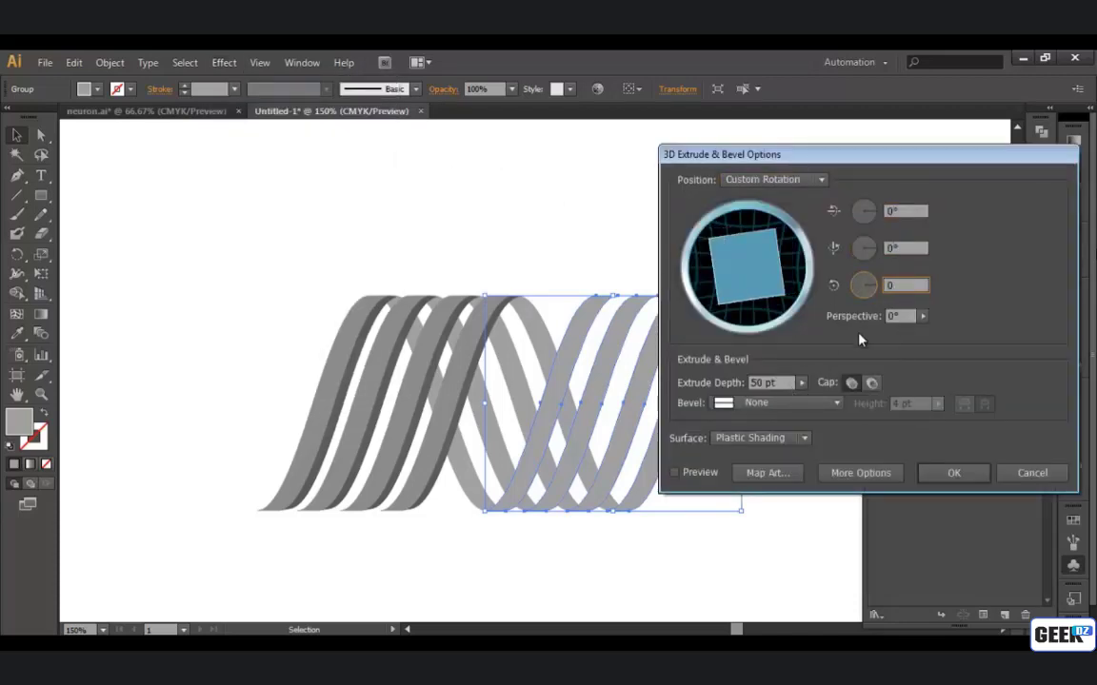
Set the second ascending group's perspective to 11° and preview the extrusion
click(920, 317)
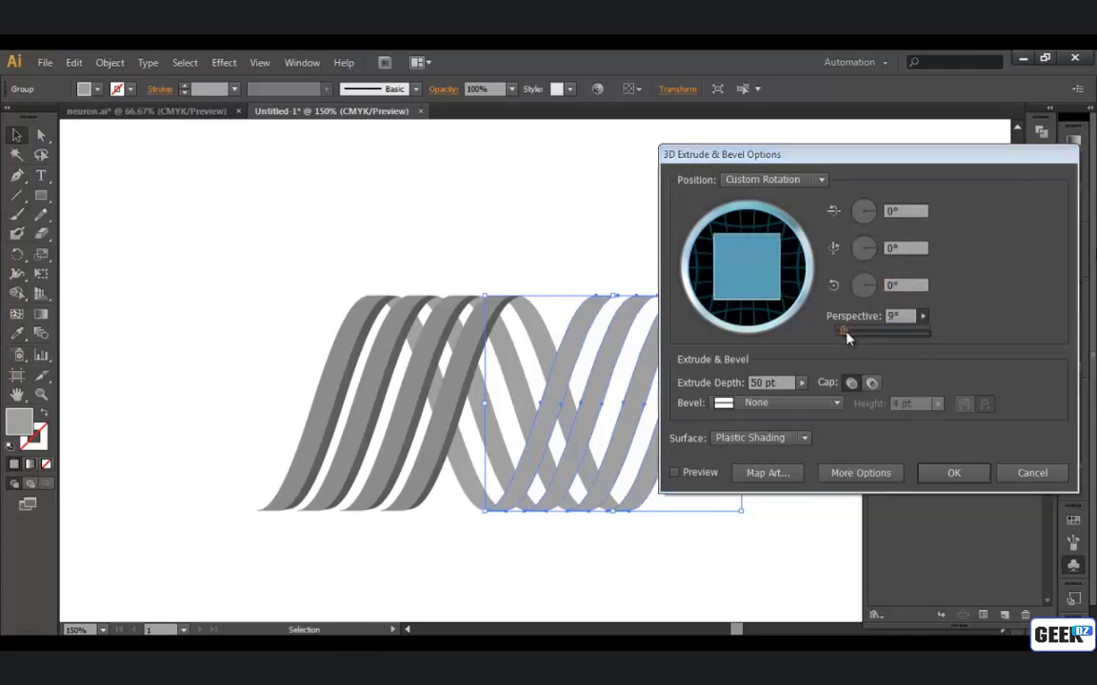
drag(847, 337, 849, 339)
click(701, 474)
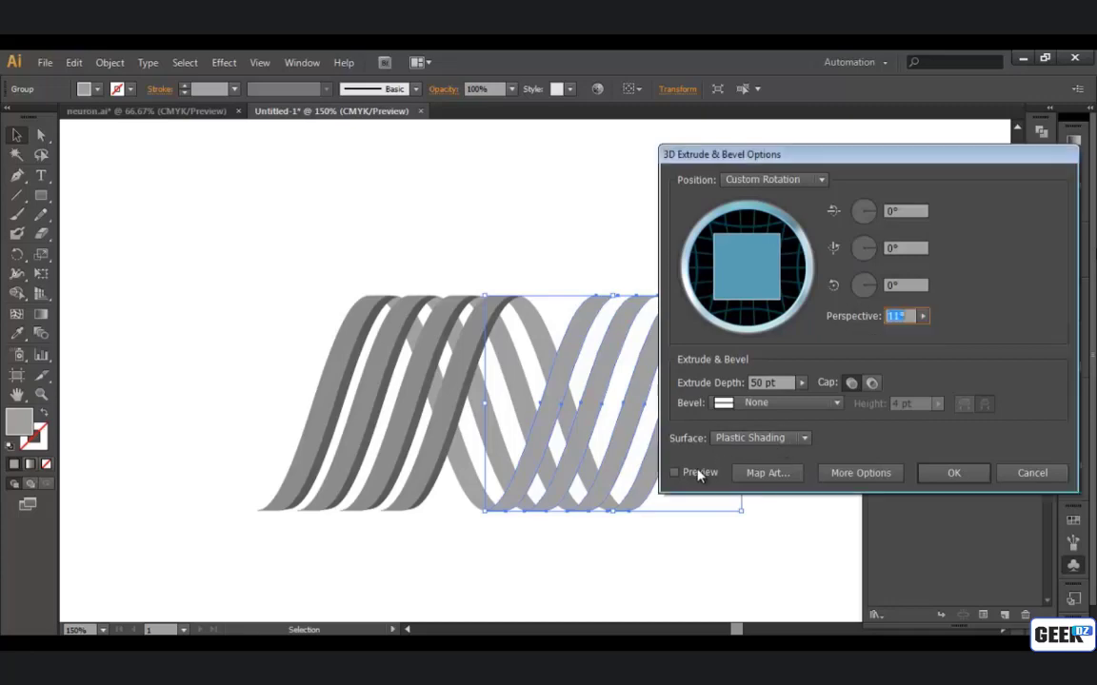
click(673, 475)
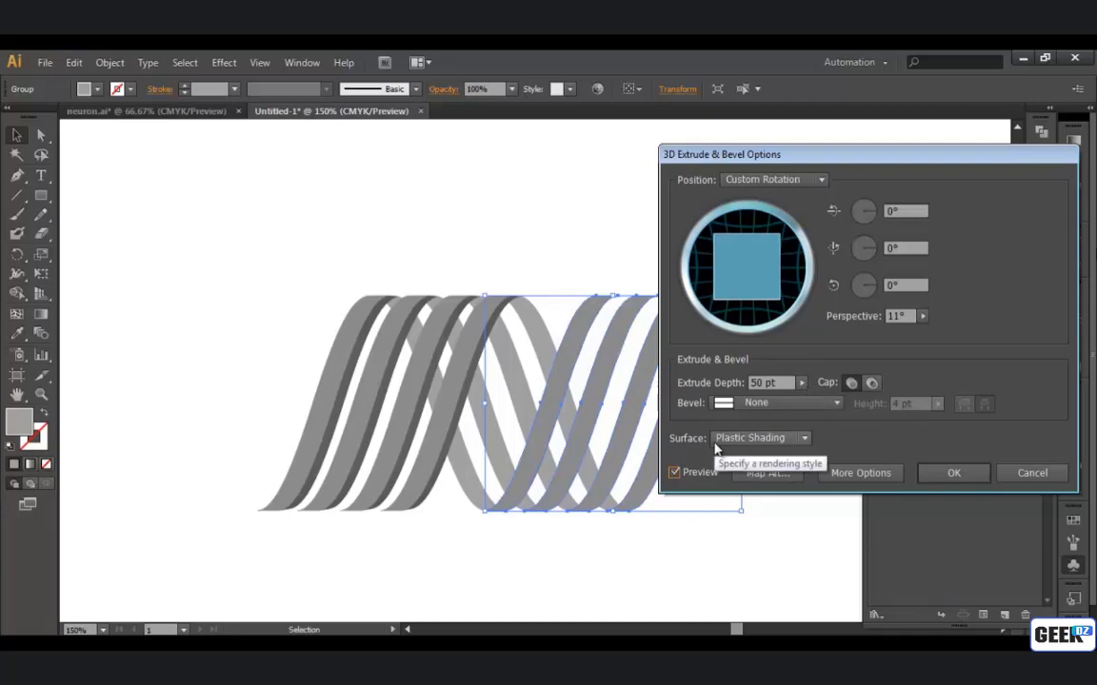
Set the second ascending group's Y rotation to -4° and extrude depth to 125 pt, and apply the effect
click(801, 385)
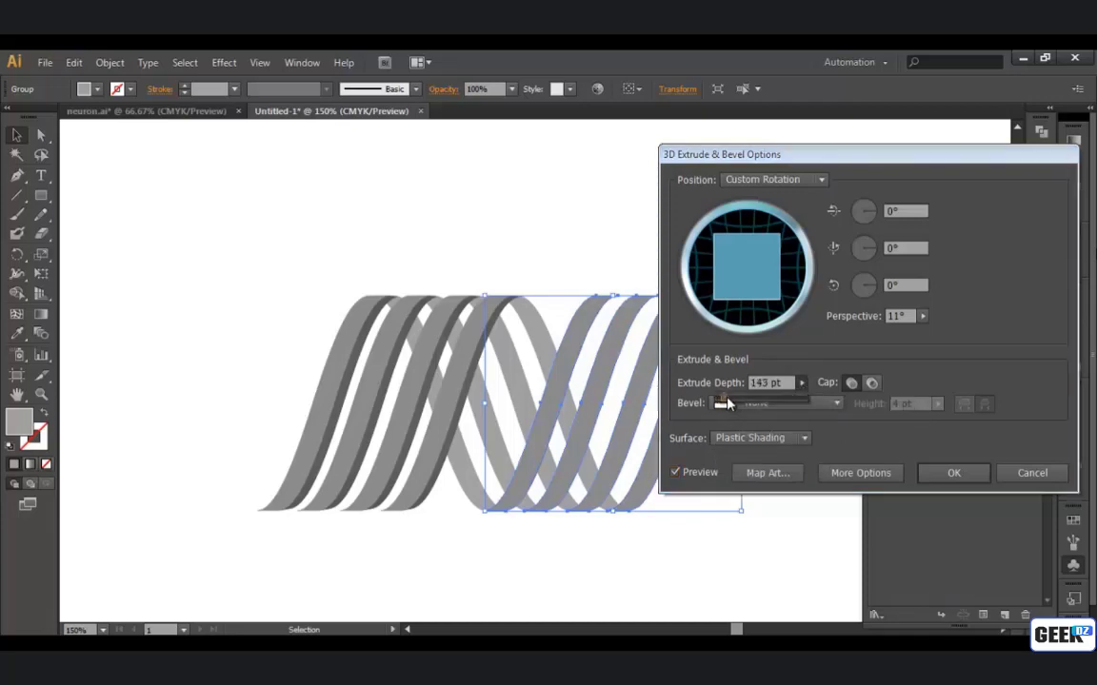
click(873, 249)
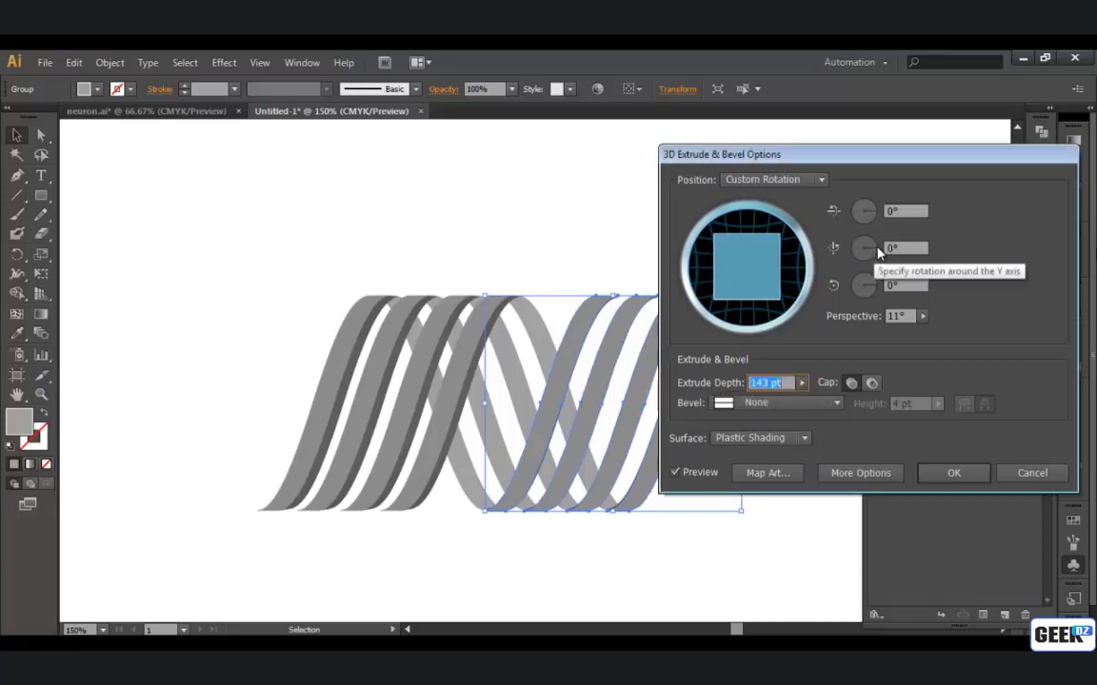
click(880, 250)
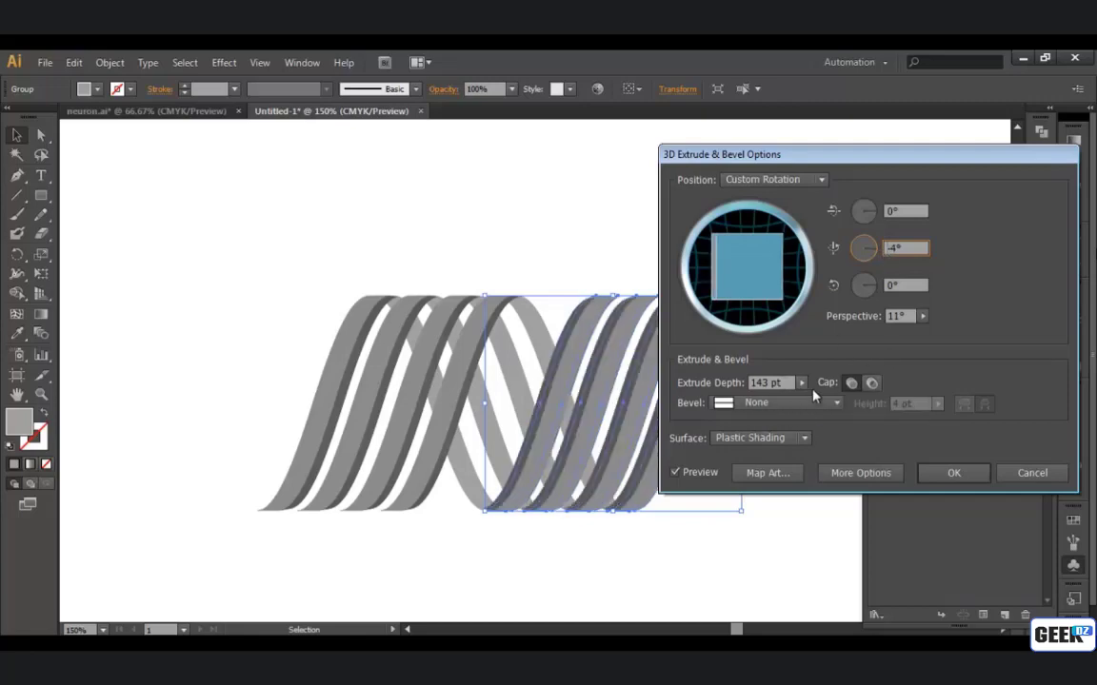
click(730, 401)
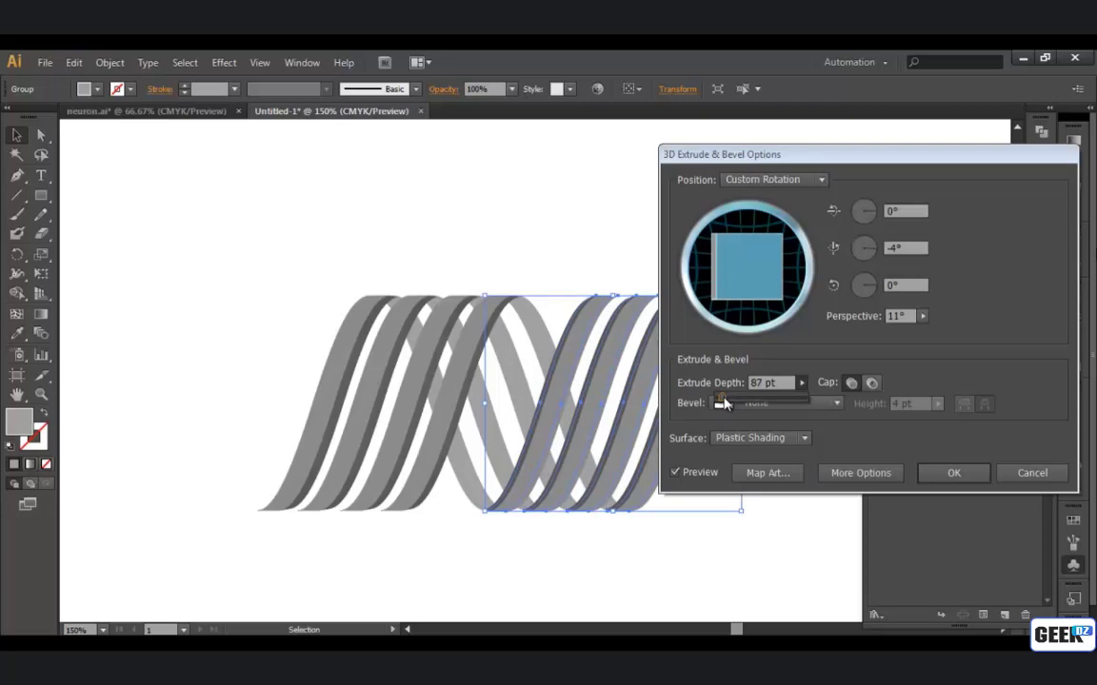
drag(725, 404, 727, 404)
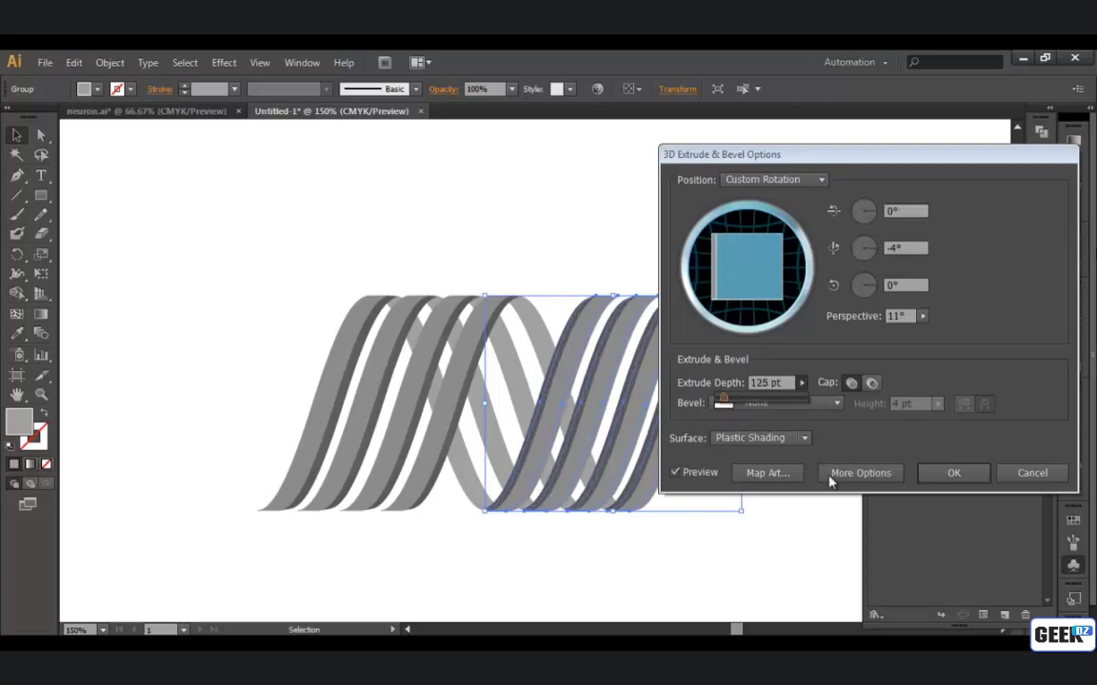
click(942, 473)
click(789, 488)
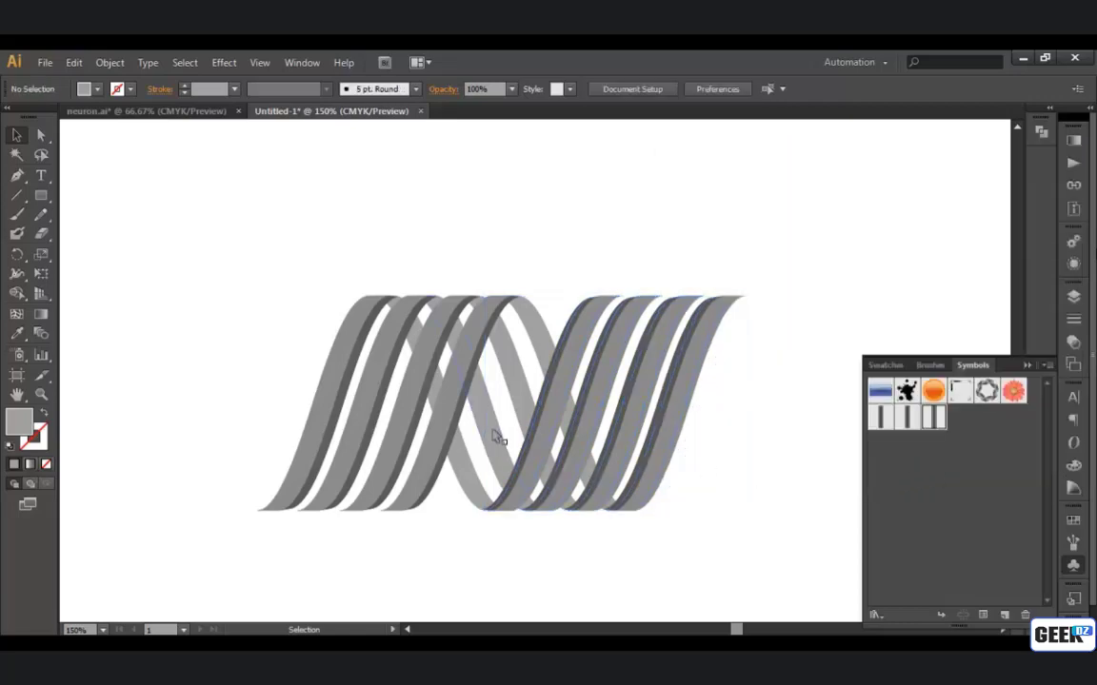
Start a 3D Extrude & Bevel on the descending strip group with its X, Y and Z rotations at 0°
click(496, 353)
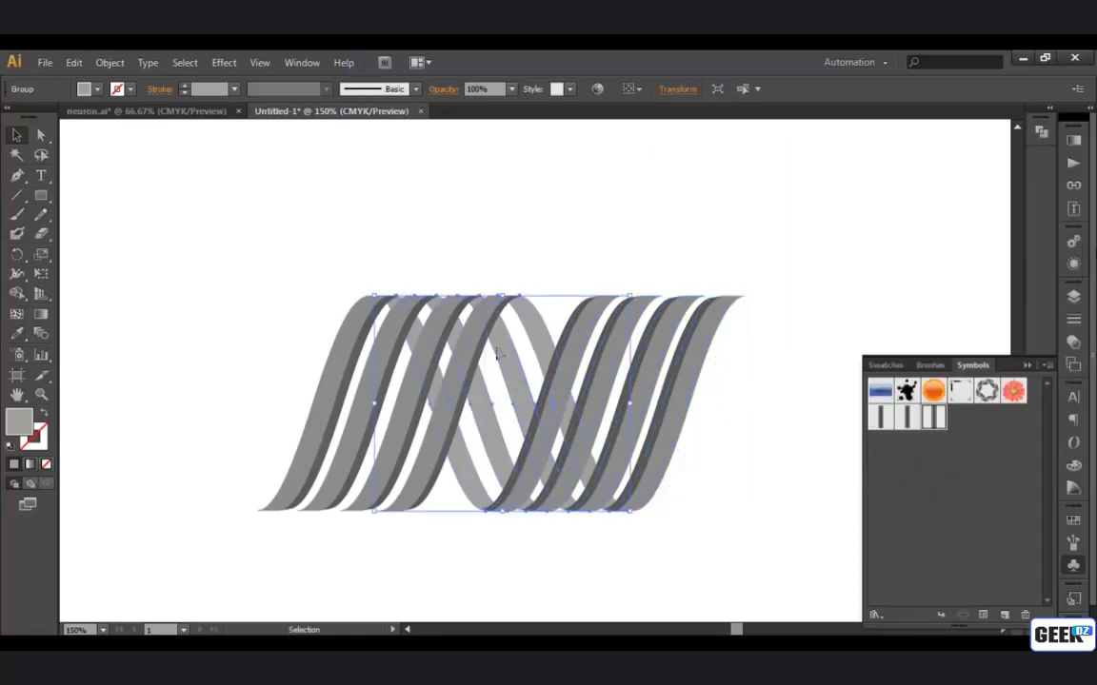
click(225, 63)
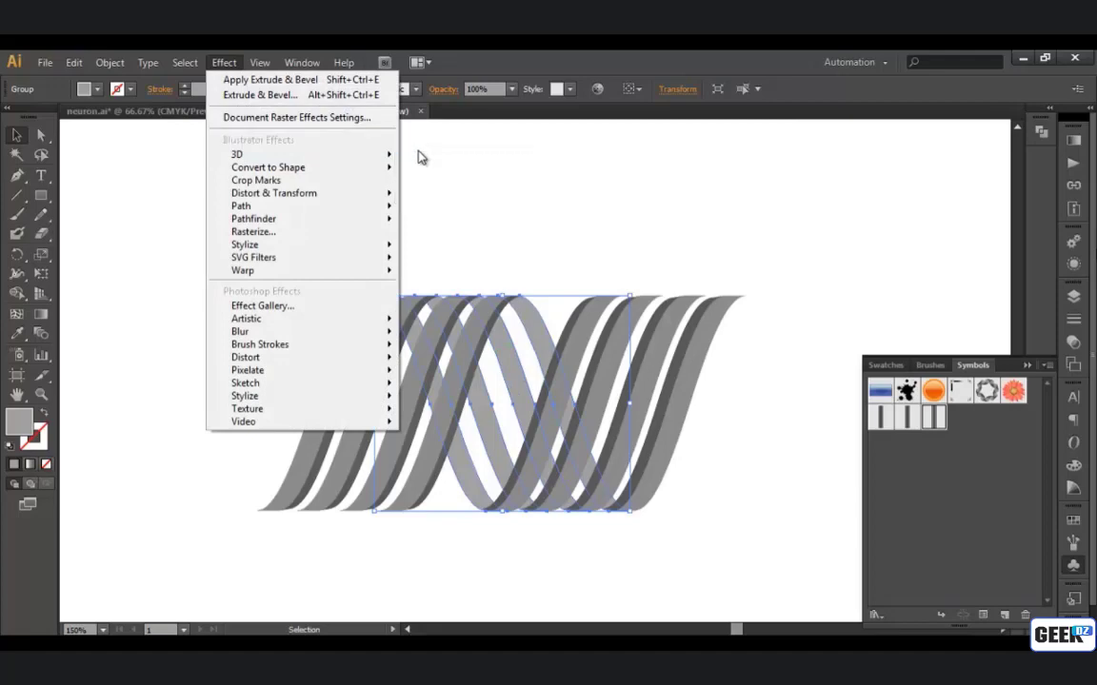
mouse_move(386, 154)
click(429, 159)
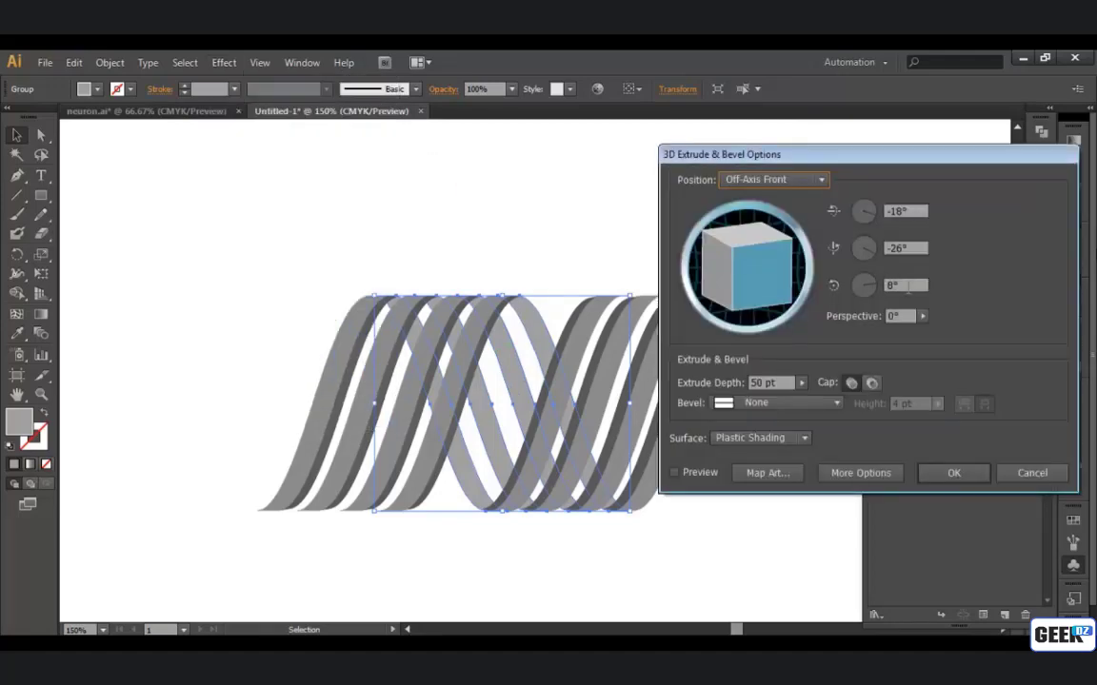
click(907, 286)
drag(915, 249, 885, 235)
text(0)
click(906, 211)
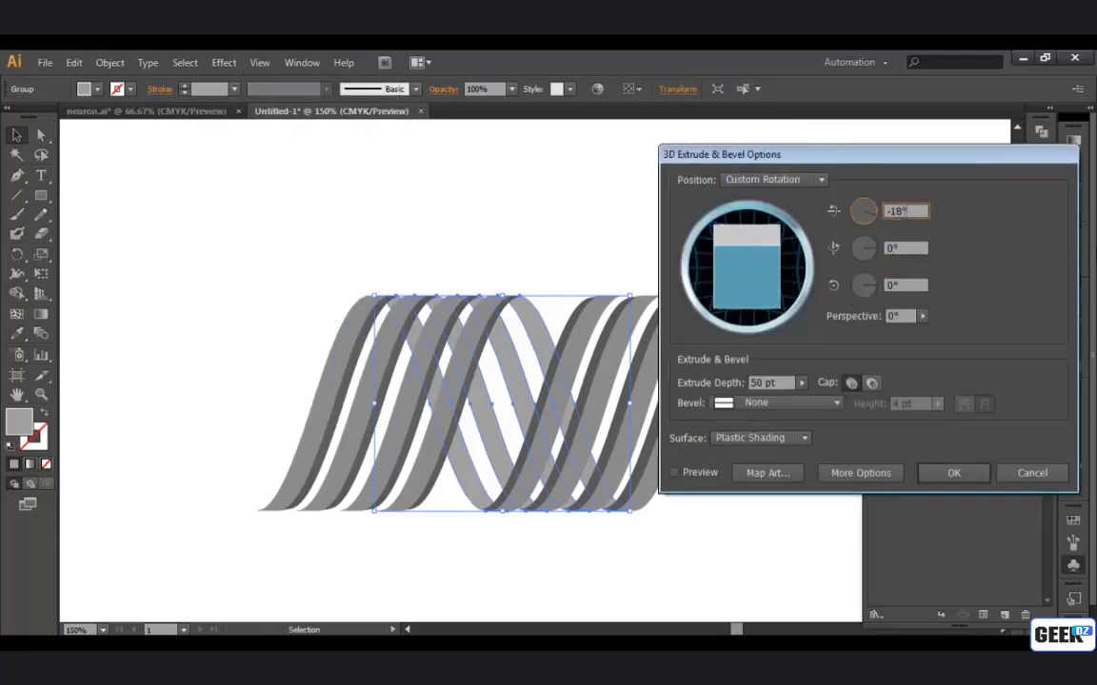
text(0)
Set the descending group's perspective to 15° and extrude depth to 439 pt, and preview the extrusion
click(922, 315)
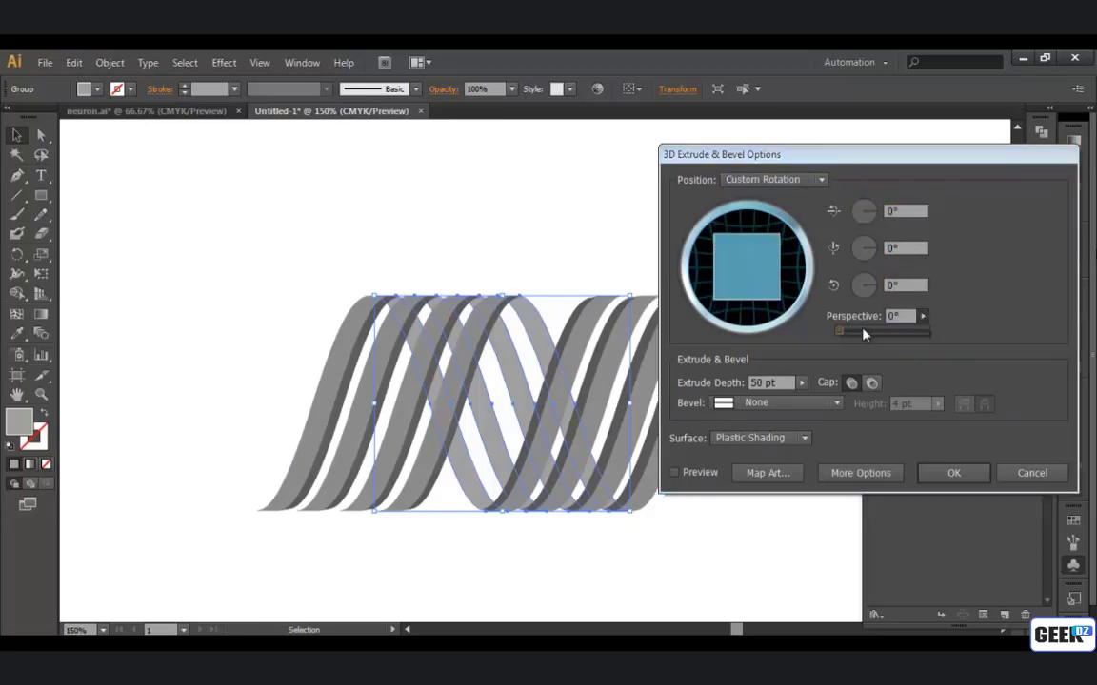
drag(842, 335, 852, 339)
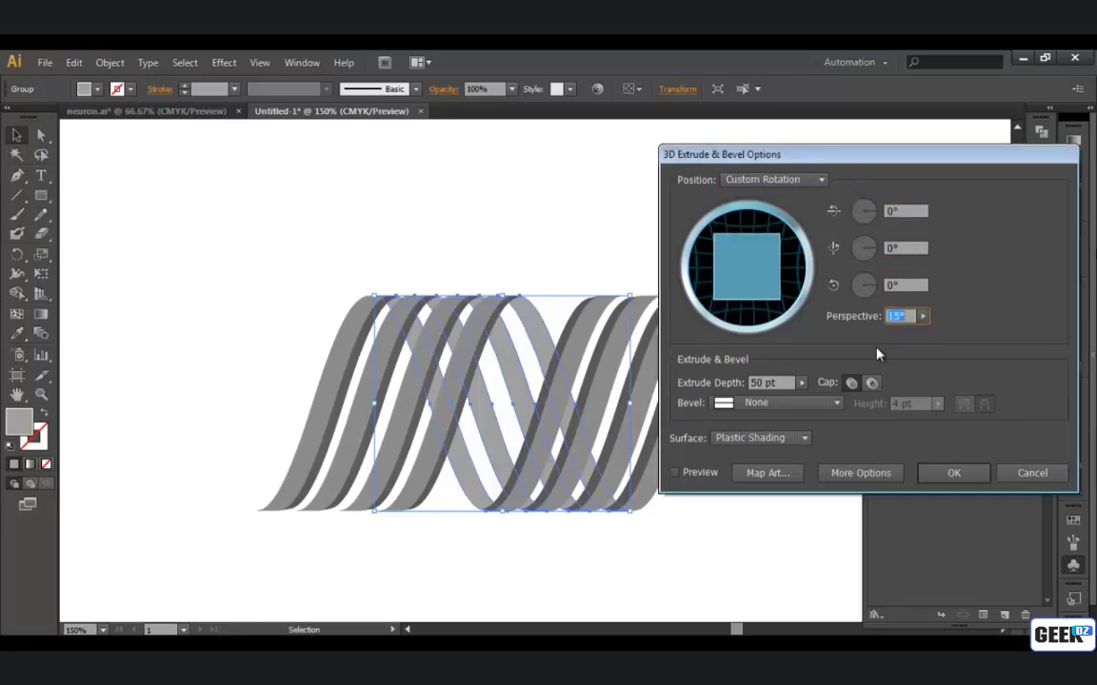
click(725, 400)
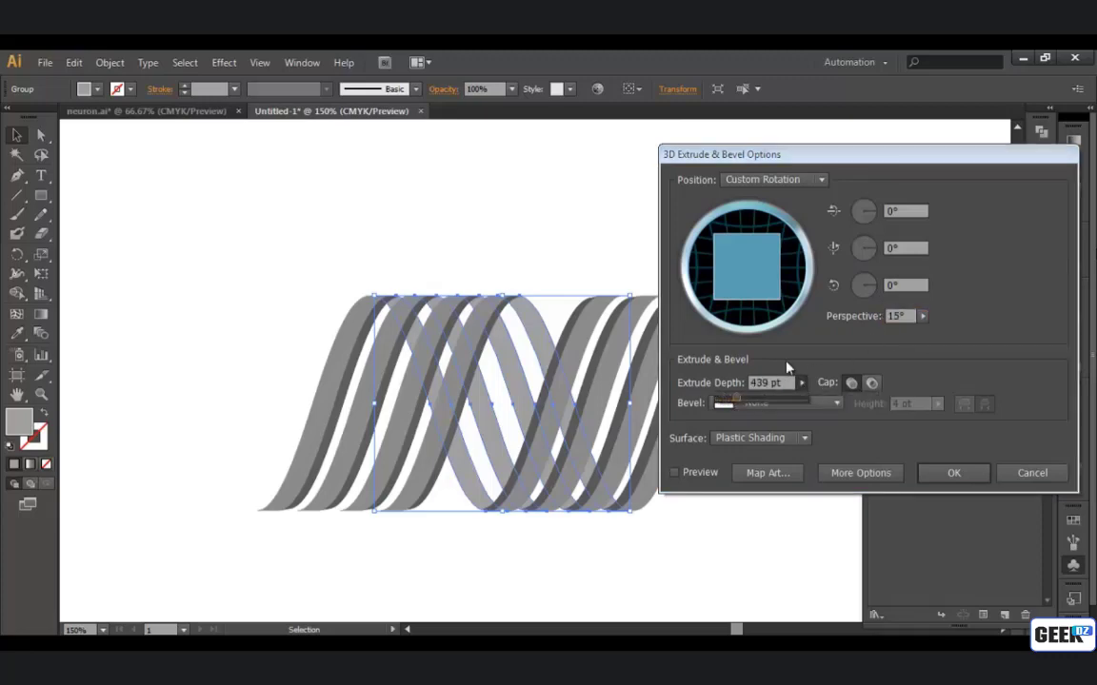
click(675, 474)
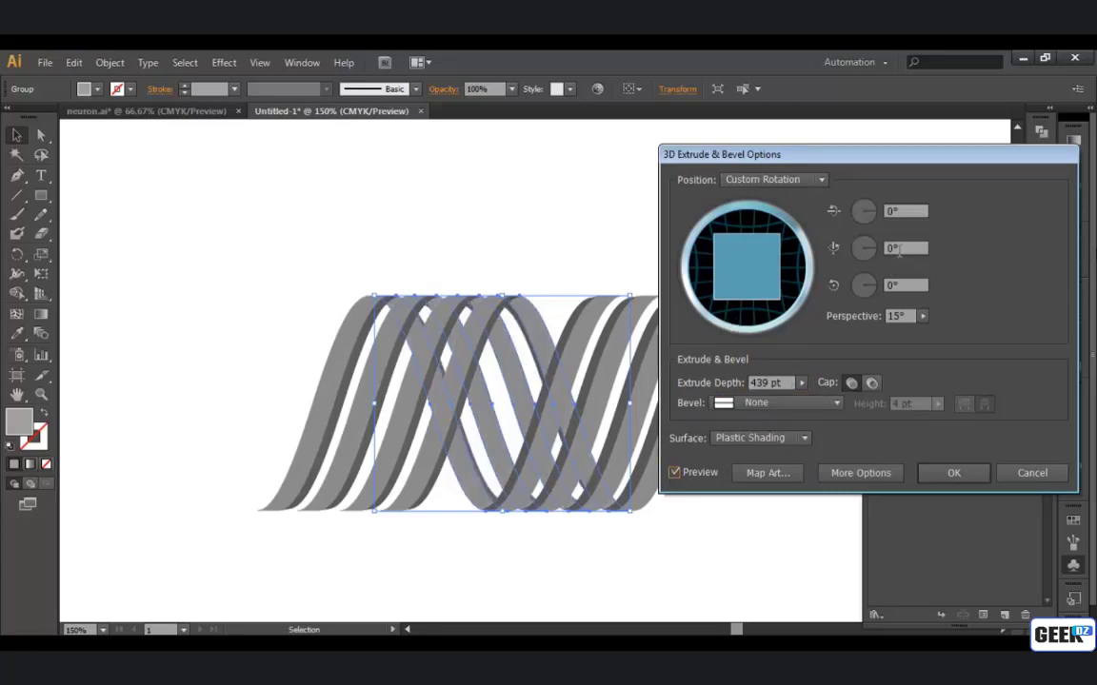
Try a perspective of 17° with an extrude depth of 570 pt on the descending group
click(922, 316)
drag(848, 331, 847, 335)
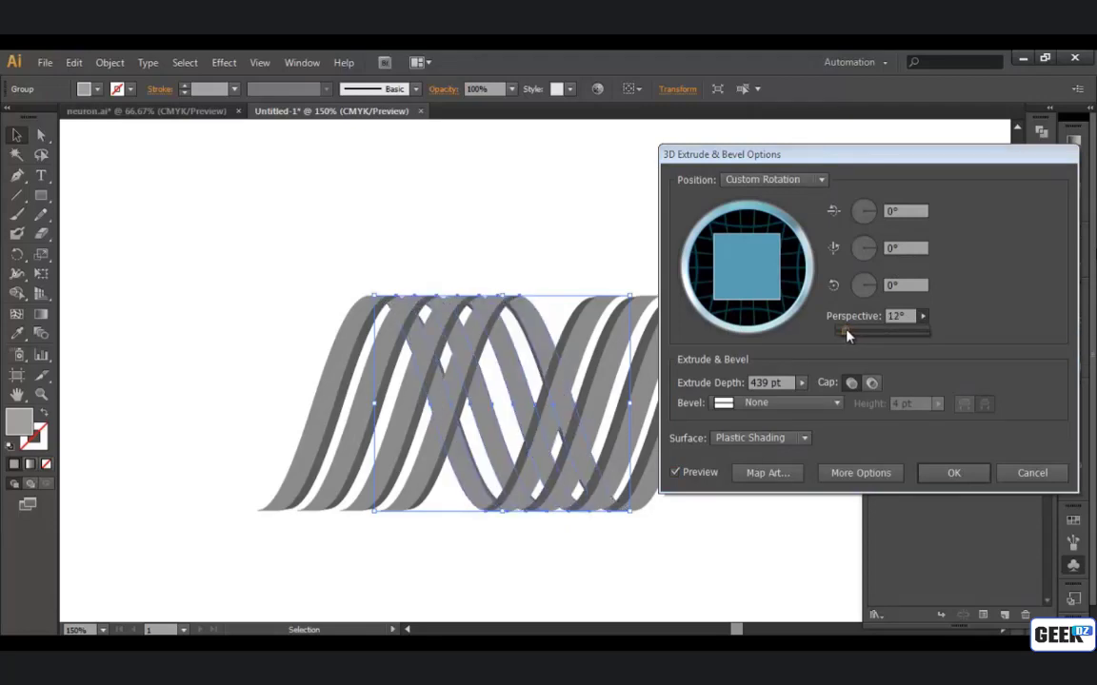
drag(849, 335, 847, 335)
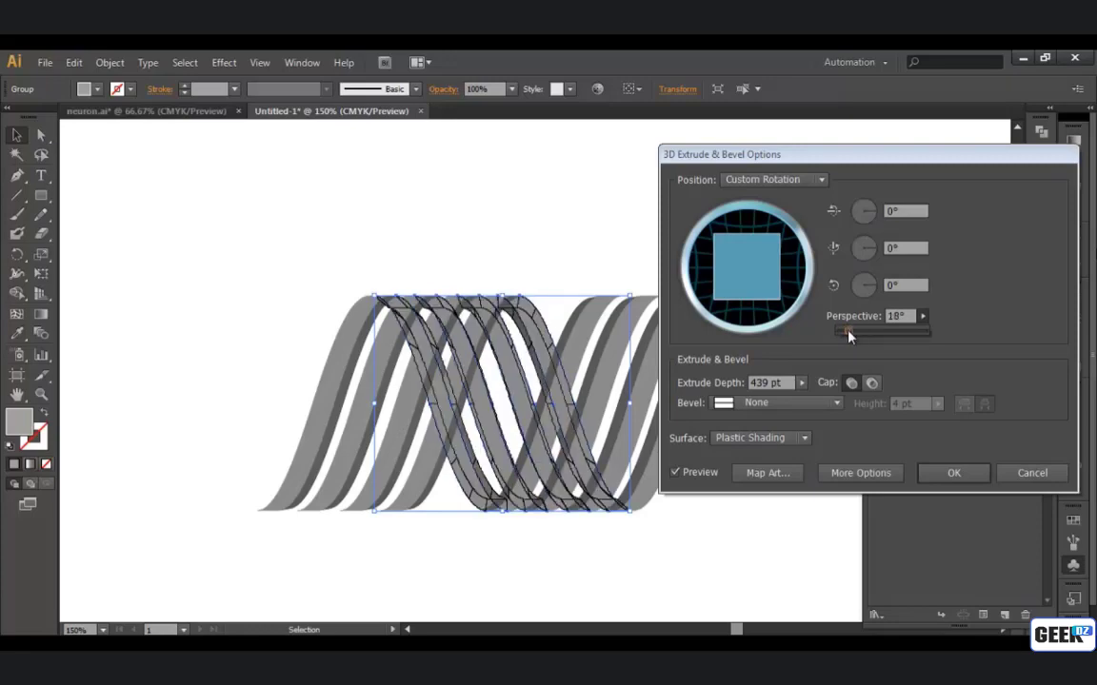
click(801, 384)
click(803, 383)
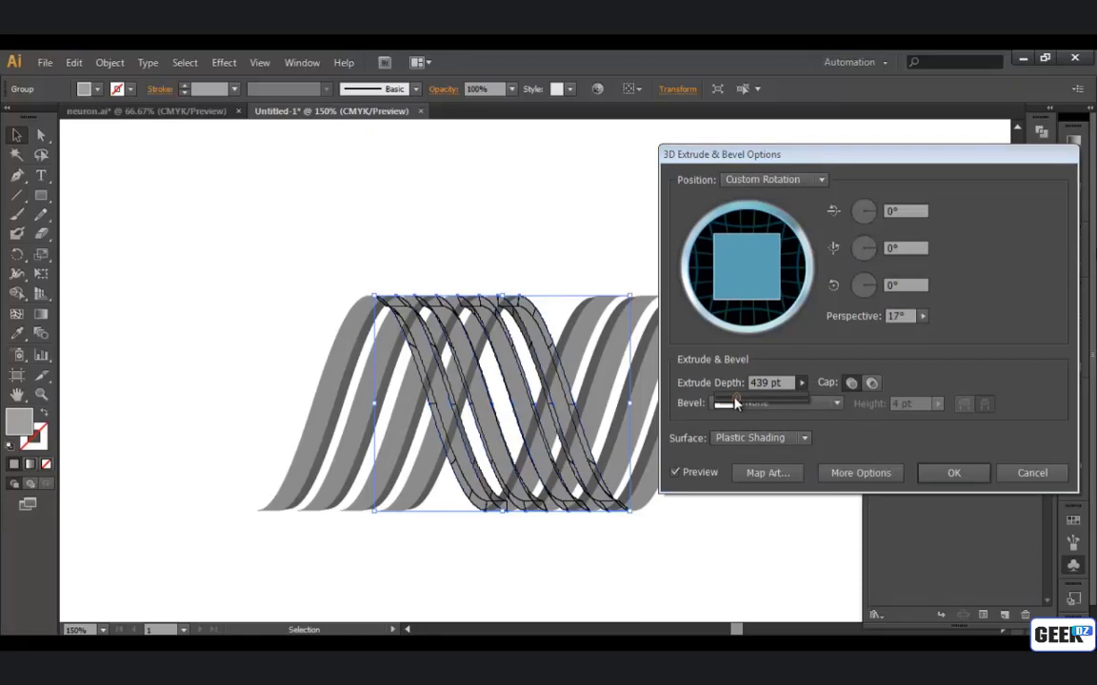
drag(735, 404, 742, 404)
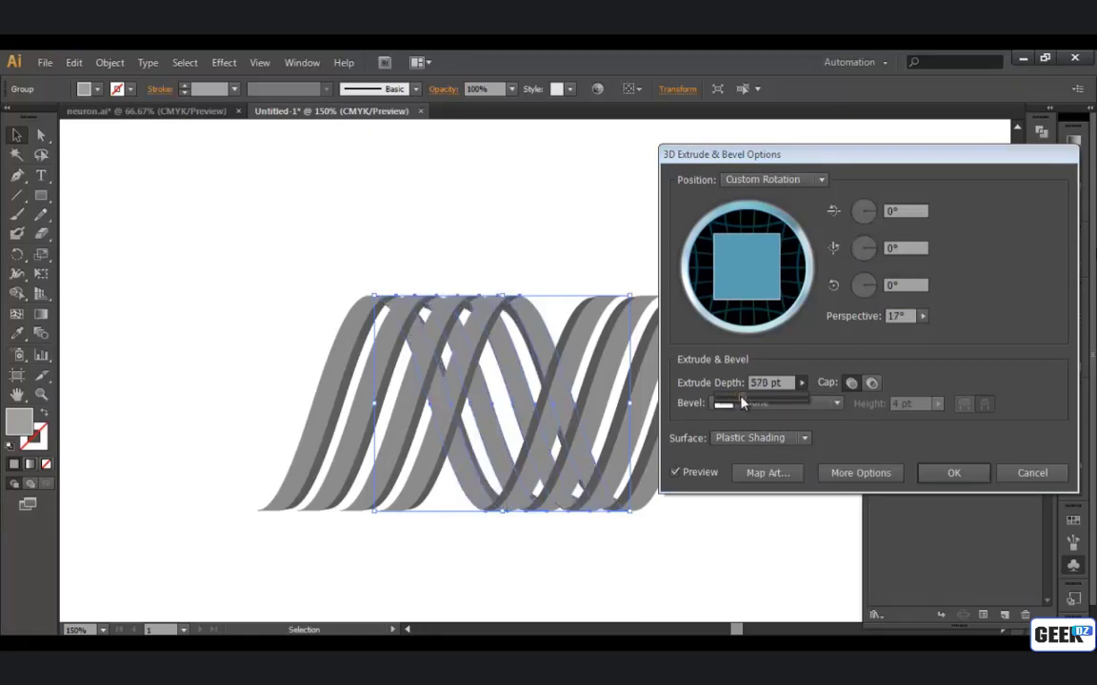
Set the descending group's perspective to 10° and extrude depth to 626 pt, apply the effect and deselect the group
click(921, 317)
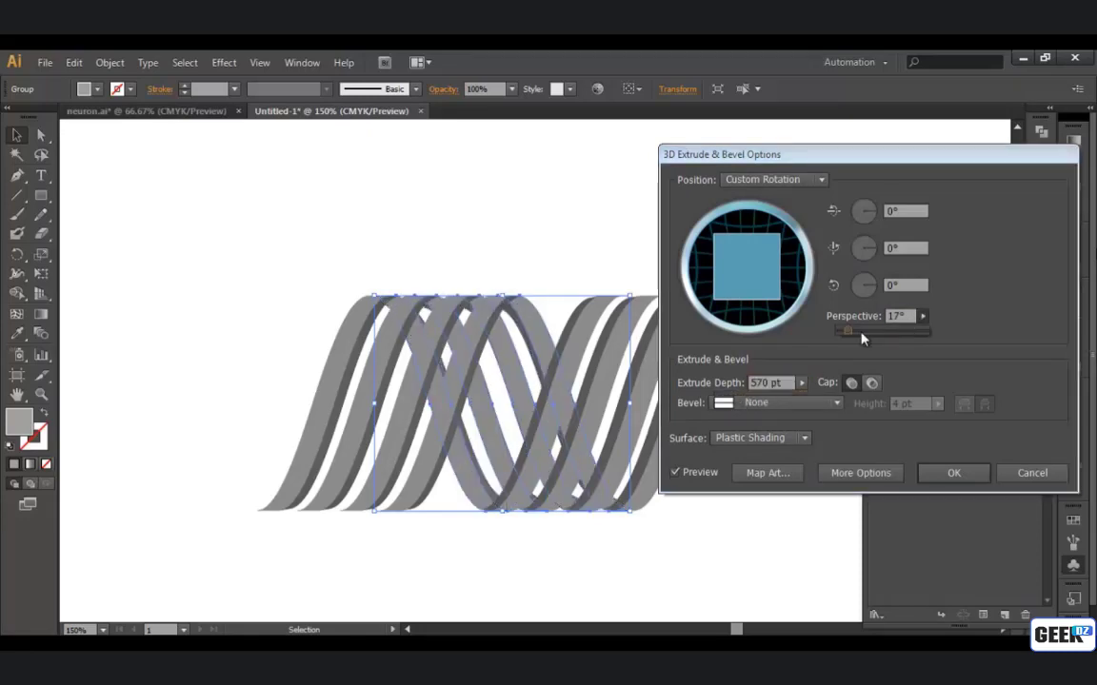
drag(841, 335, 841, 335)
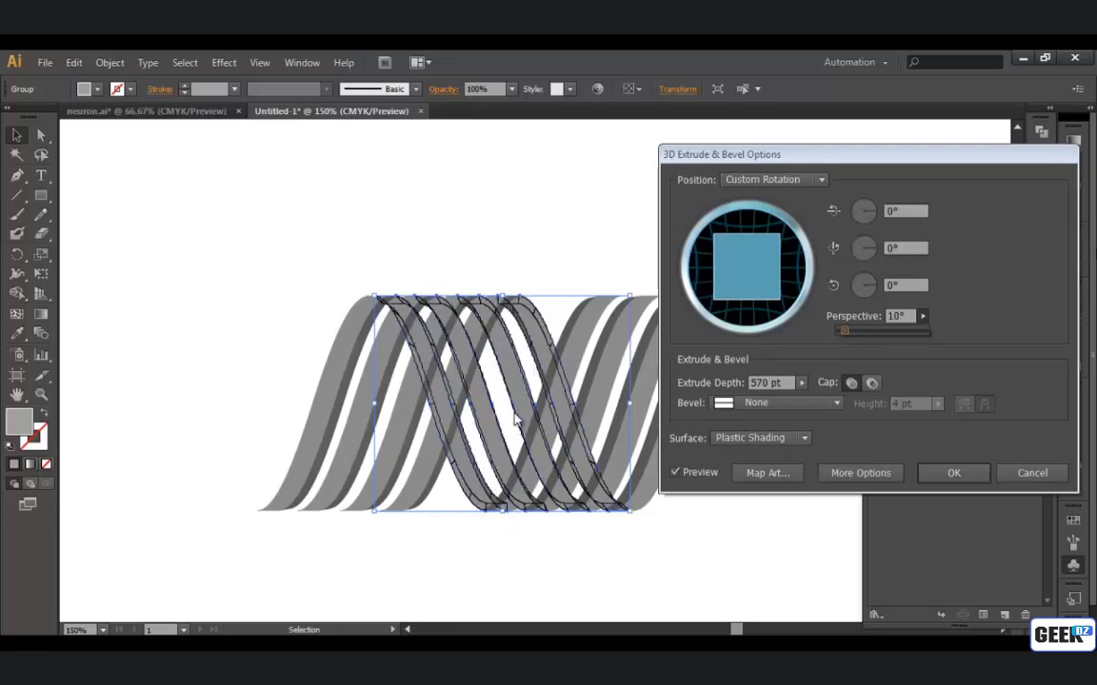
click(802, 383)
drag(748, 405, 746, 403)
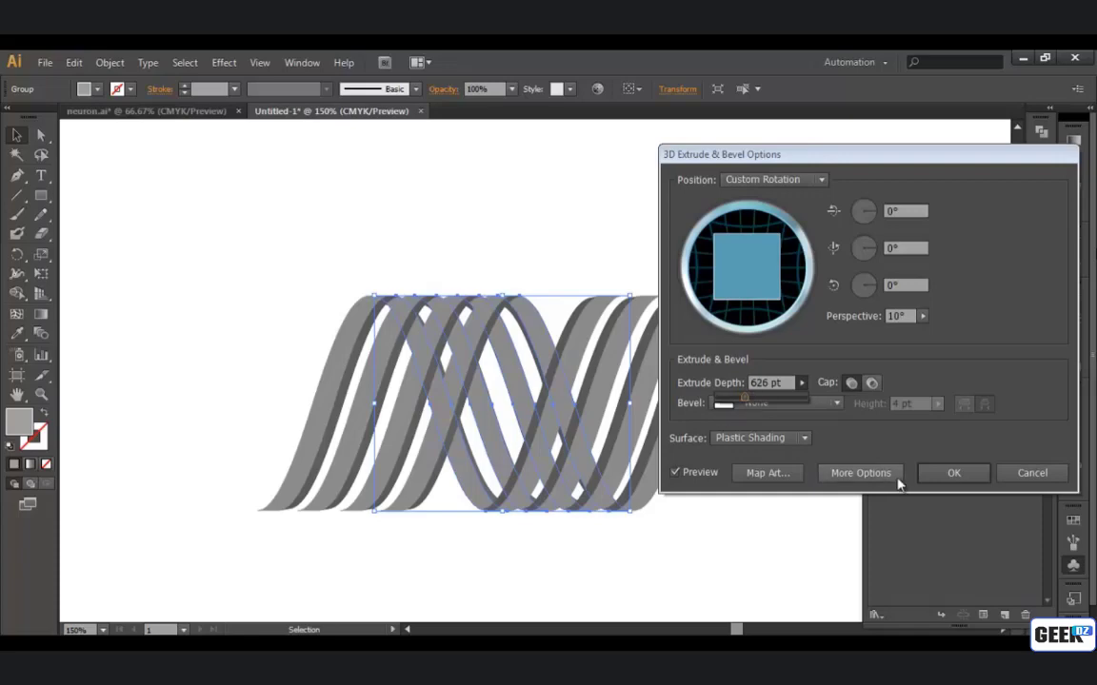
click(939, 473)
click(689, 483)
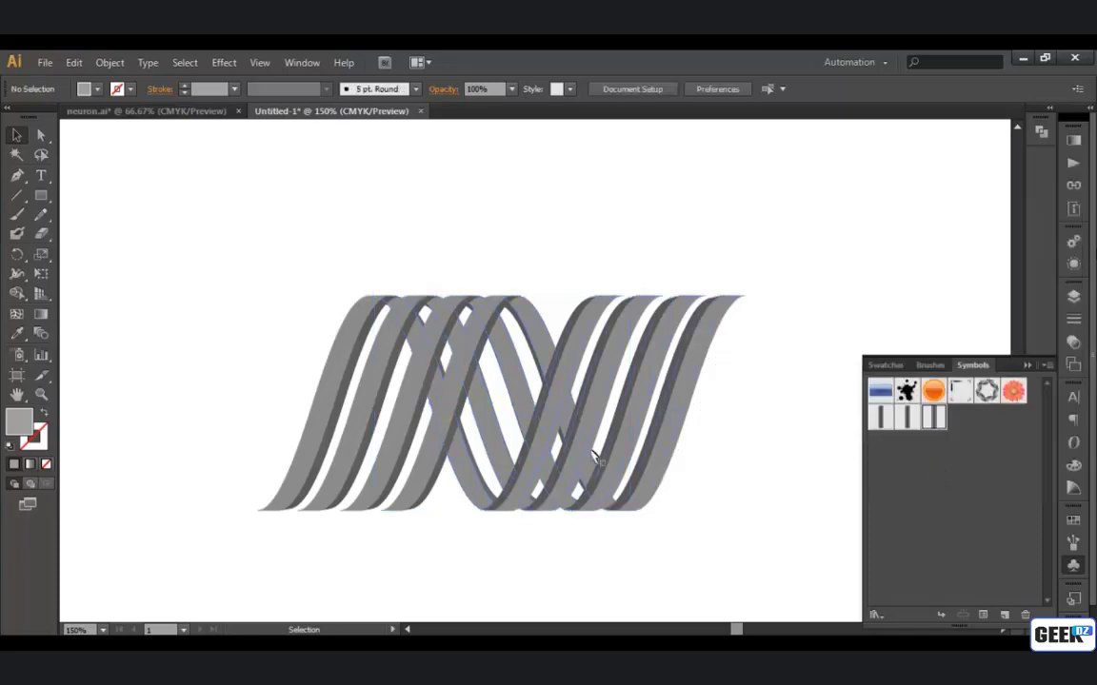
Examine the light and dark metallic gradient squares near the artboard's upper-left corner
scroll(621, 460, down, 1)
drag(600, 460, 600, 433)
scroll(627, 438, up, 1)
scroll(528, 421, down, 1)
drag(462, 434, 553, 397)
drag(480, 245, 529, 419)
scroll(480, 393, up, 1)
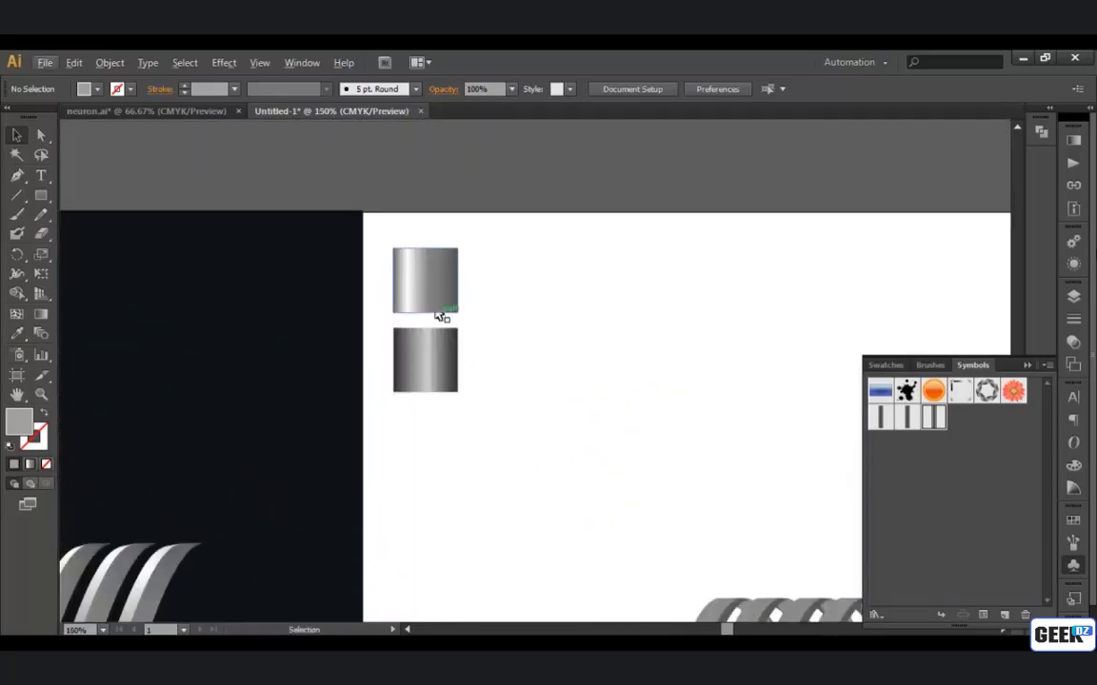
click(424, 355)
click(424, 290)
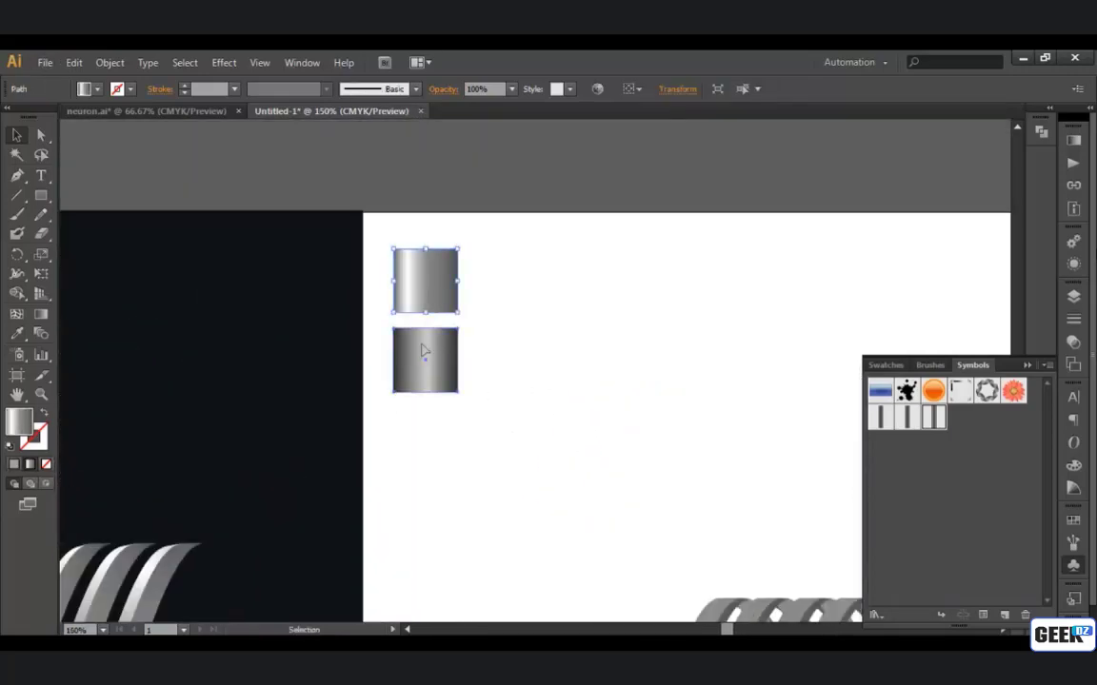
click(424, 351)
click(426, 306)
click(425, 345)
click(426, 307)
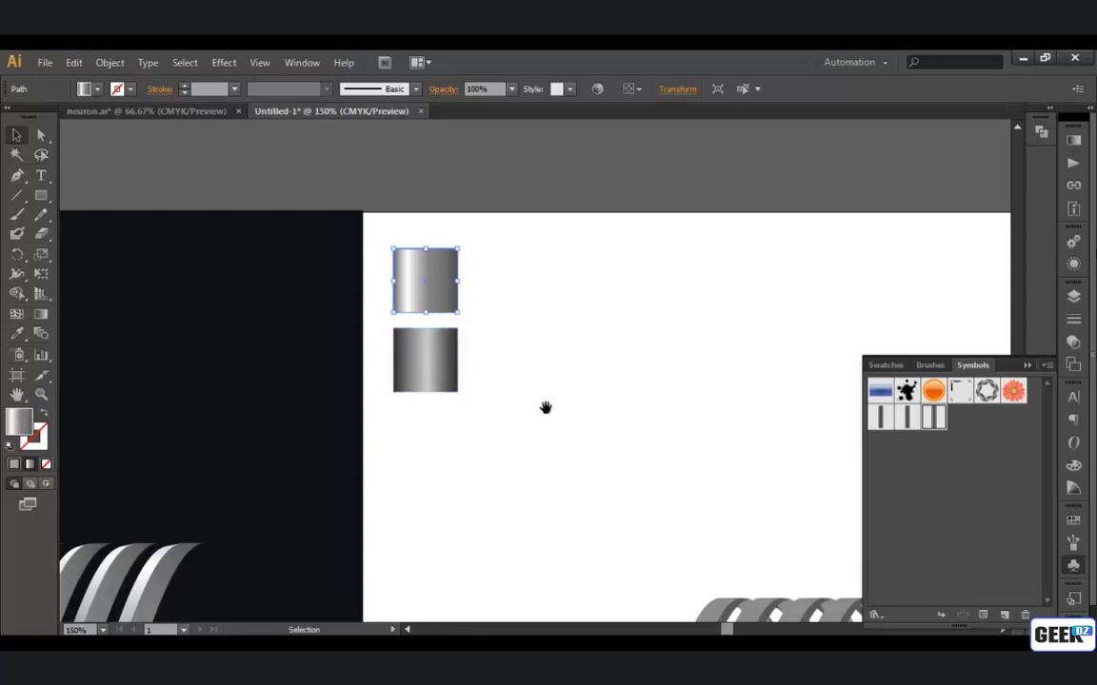
Move both metallic gradient squares down the artboard beside the grey N ribbon
drag(545, 407, 214, 157)
drag(251, 259, 263, 595)
drag(404, 516, 345, 318)
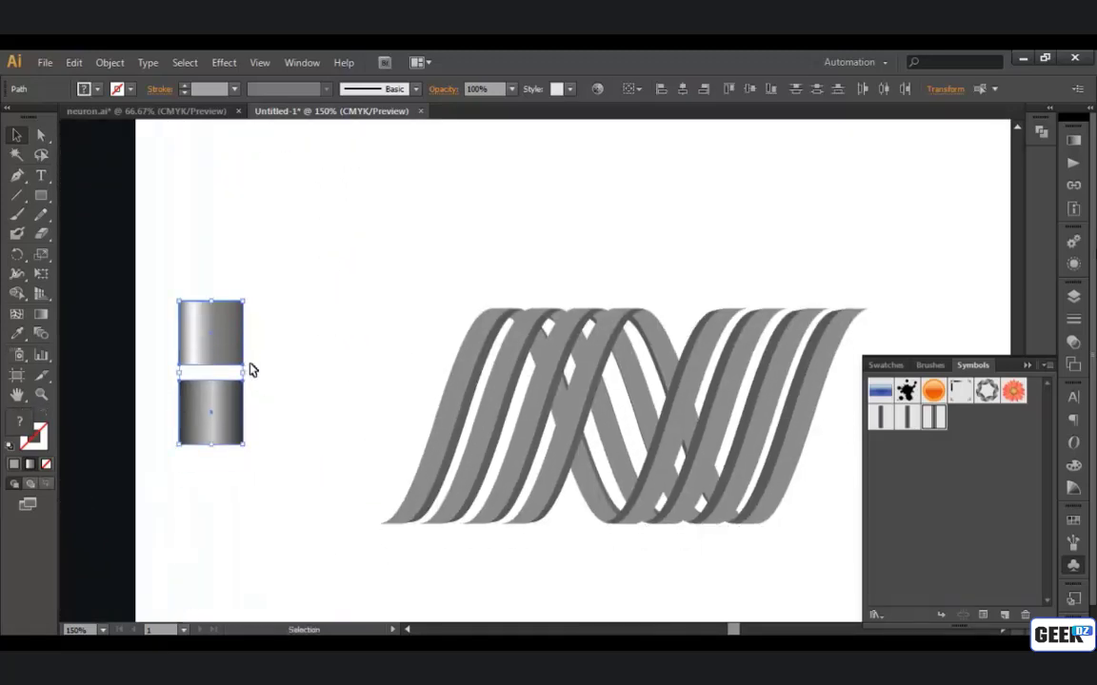
drag(306, 420, 179, 344)
click(317, 326)
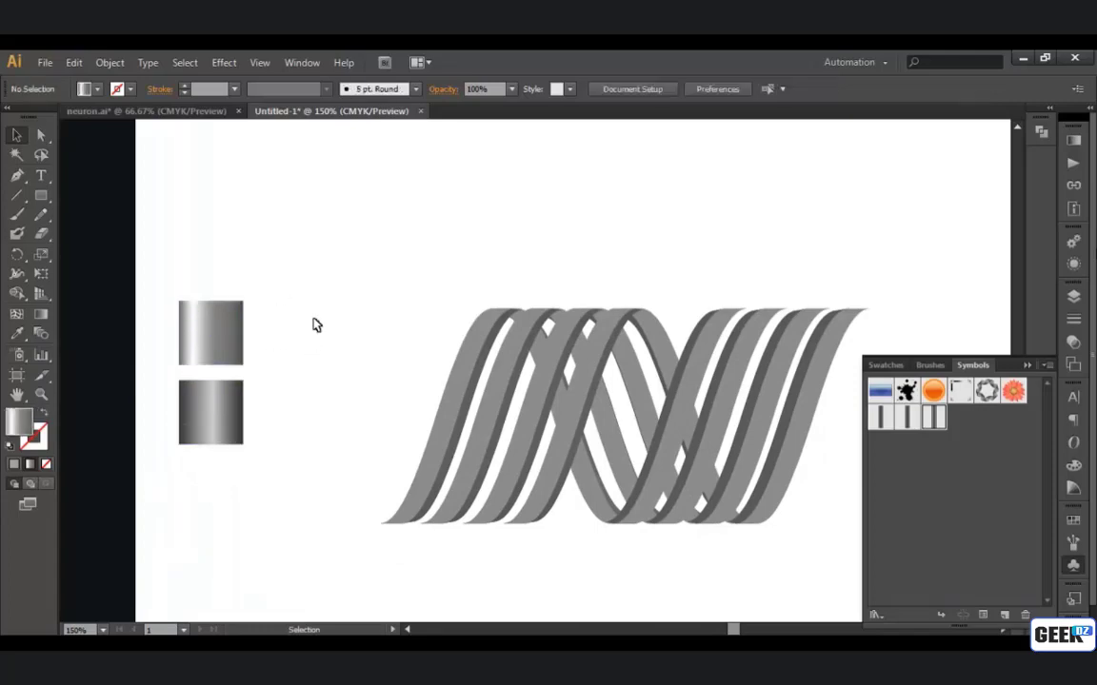
drag(317, 325, 188, 446)
drag(308, 409, 160, 335)
click(294, 271)
drag(294, 303, 176, 426)
click(323, 360)
Expand the appearance of all three extruded strip groups of the N ribbon together and deselect them
scroll(385, 376, down, 1)
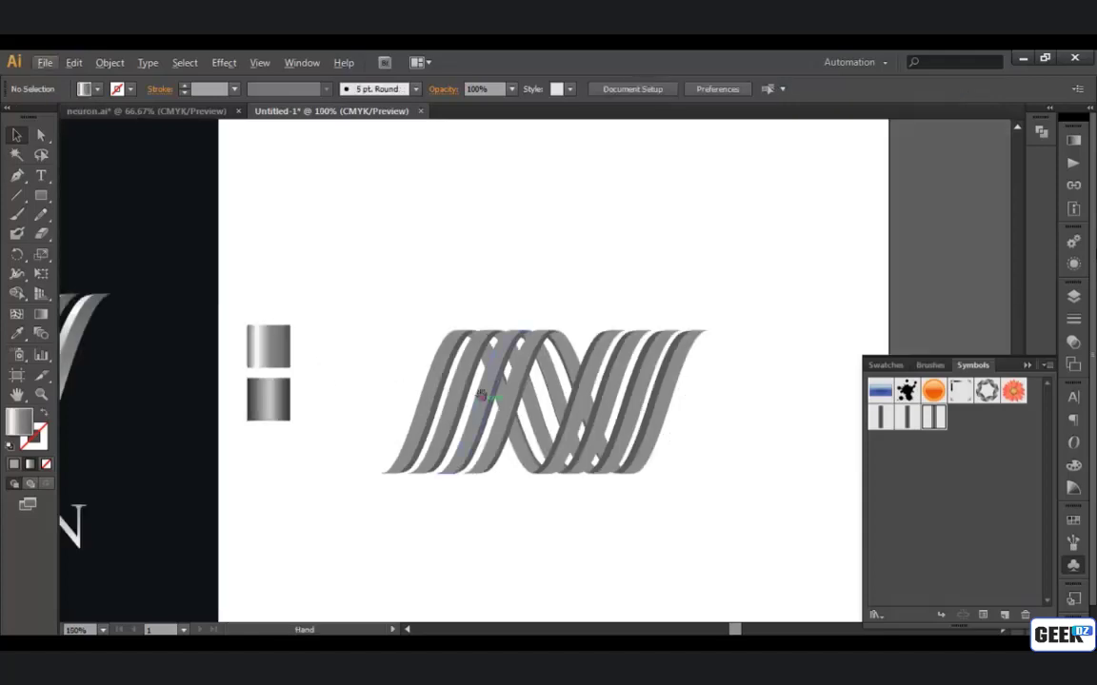
drag(484, 396, 441, 379)
scroll(443, 381, up, 1)
right_click(444, 387)
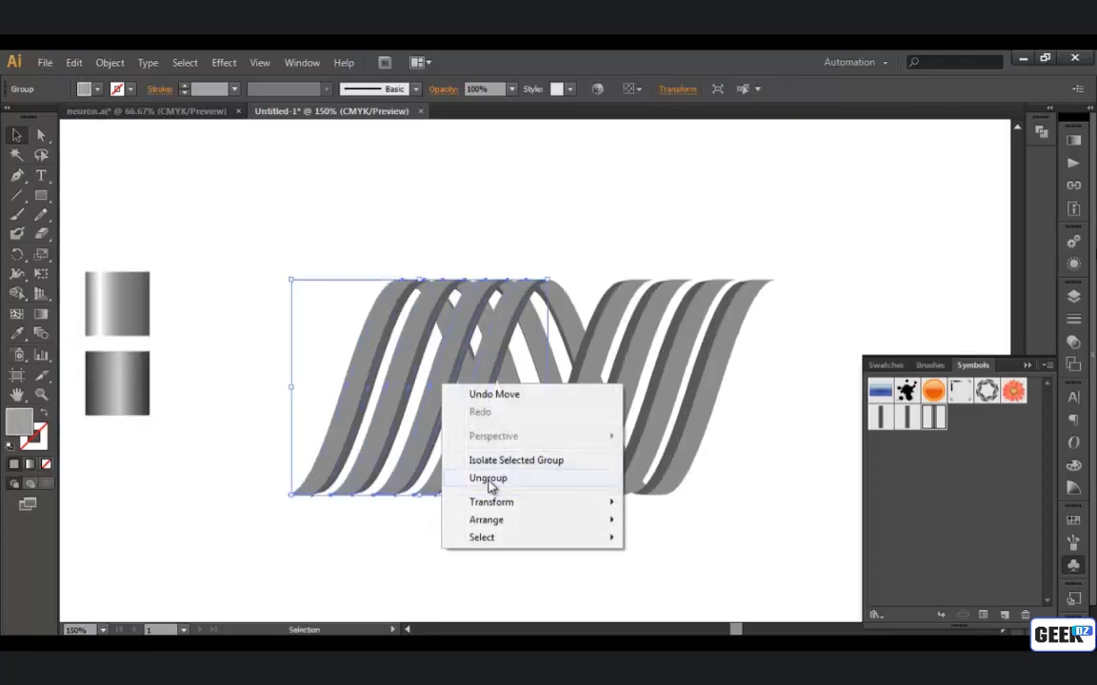
shift+click(681, 430)
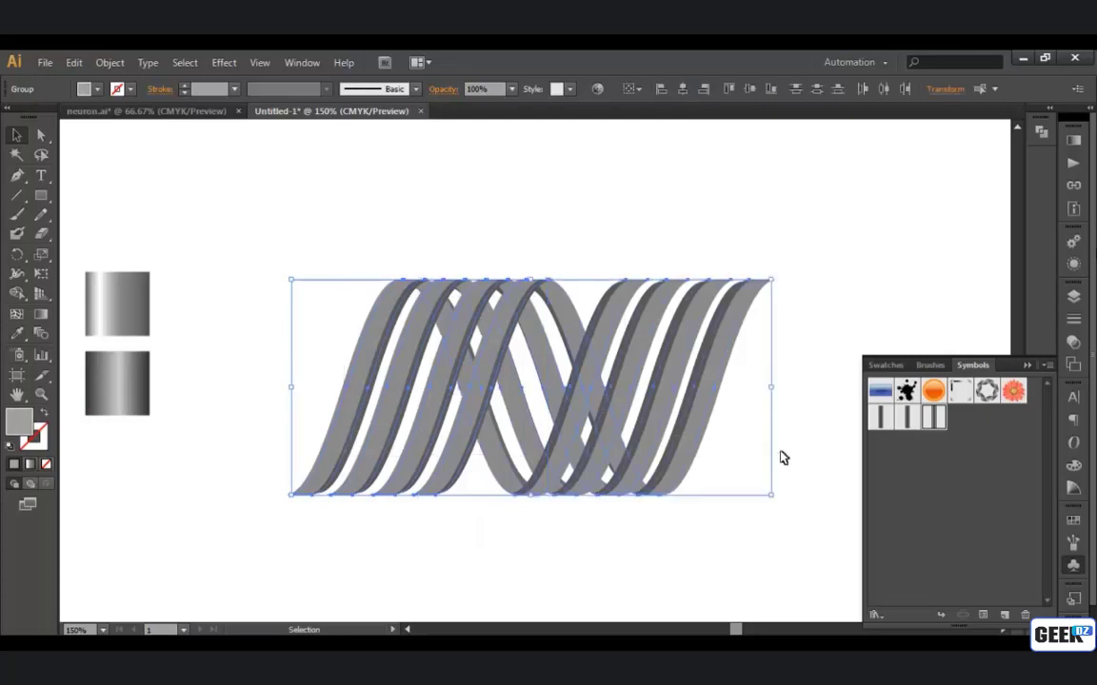
click(109, 61)
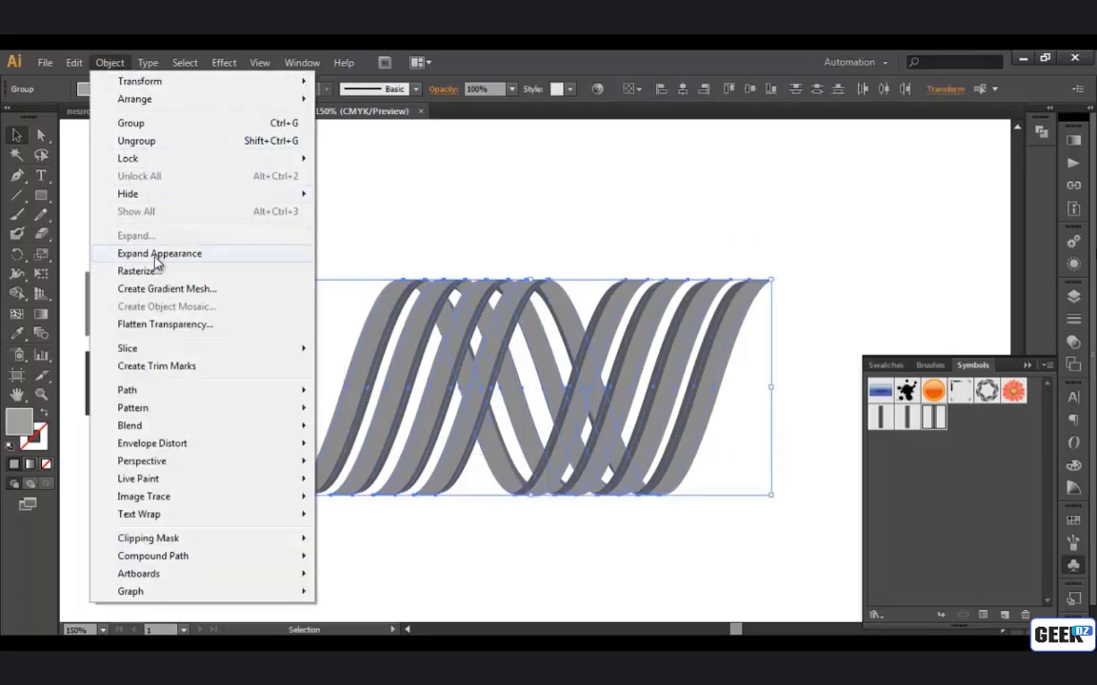
click(152, 253)
click(308, 279)
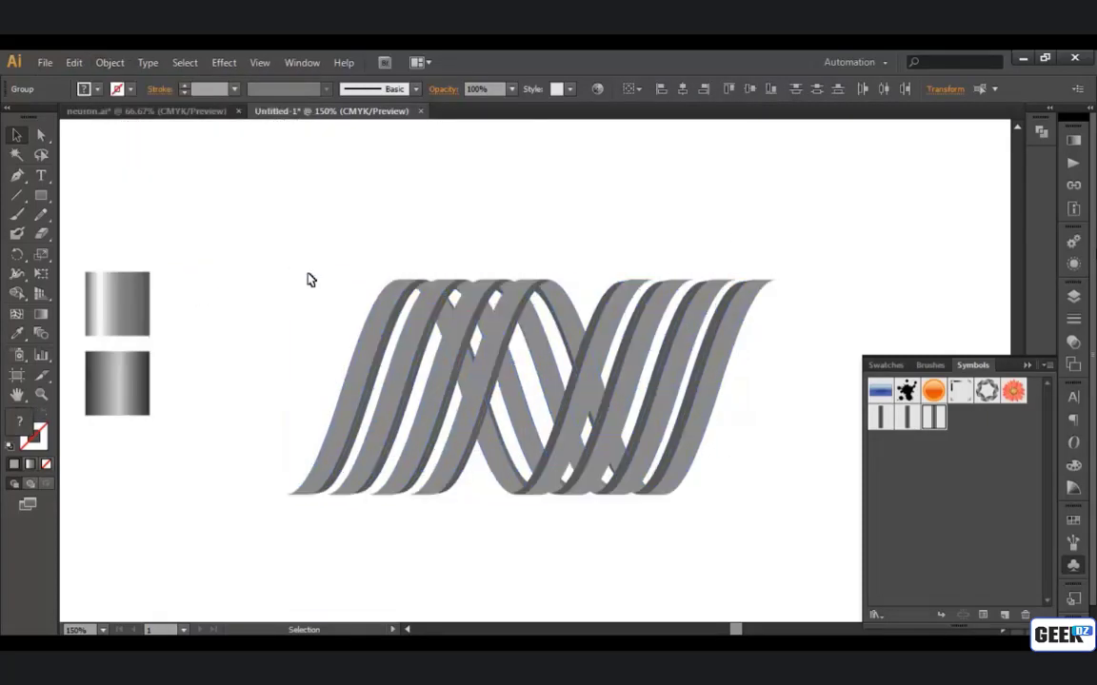
Ungroup the expanded first ascending group through its nested levels into separate strips
right_click(443, 330)
click(505, 436)
right_click(463, 378)
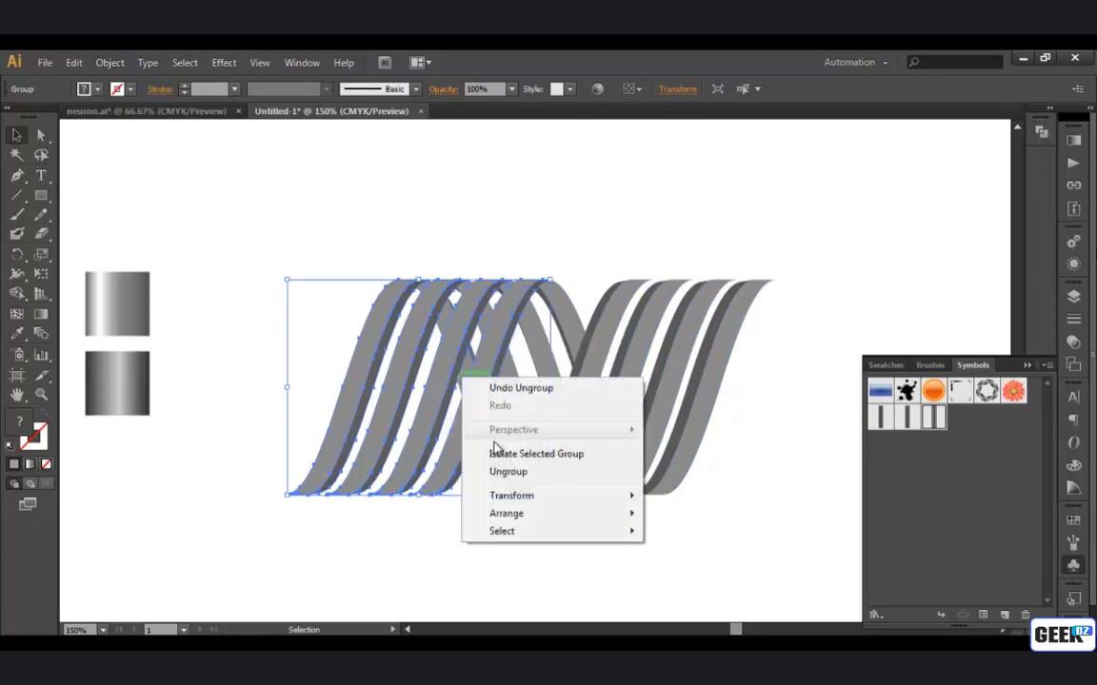
click(498, 470)
right_click(449, 379)
click(497, 472)
right_click(479, 417)
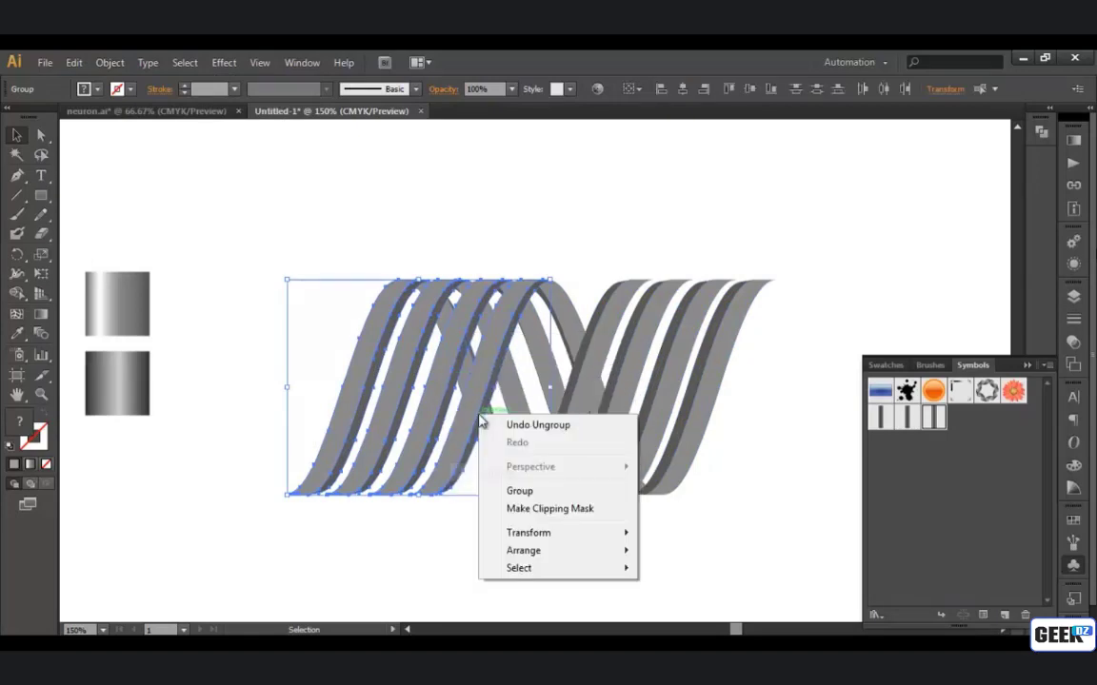
click(389, 475)
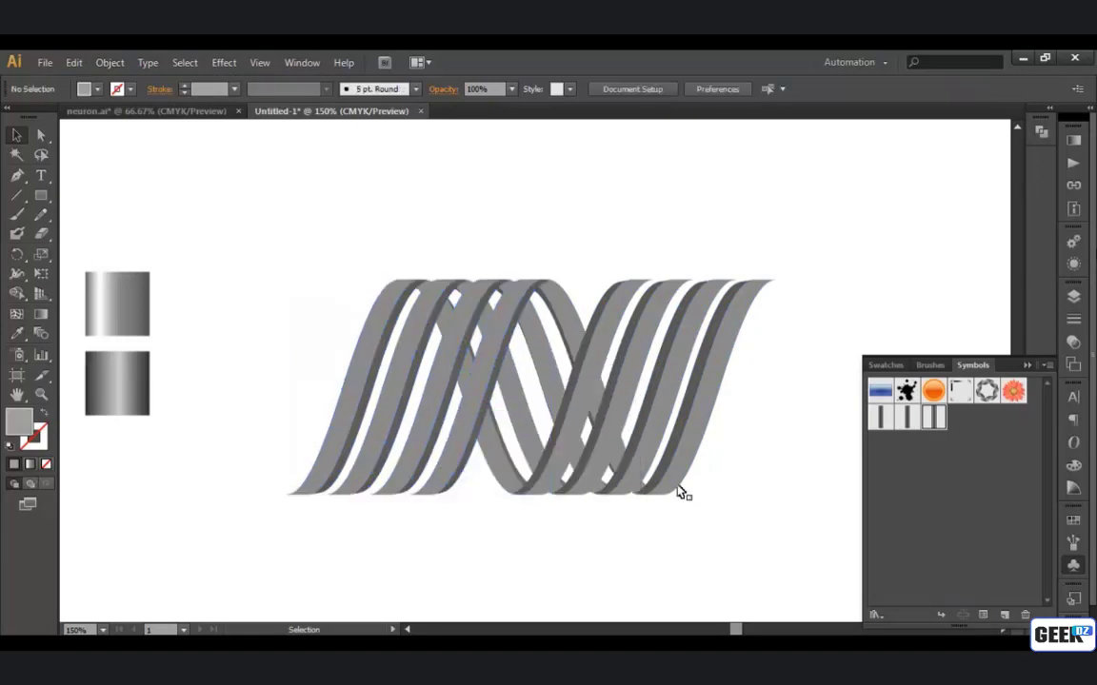
Ungroup the expanded second ascending group three times to separate its strips, and deselect them
right_click(679, 317)
click(717, 409)
right_click(711, 408)
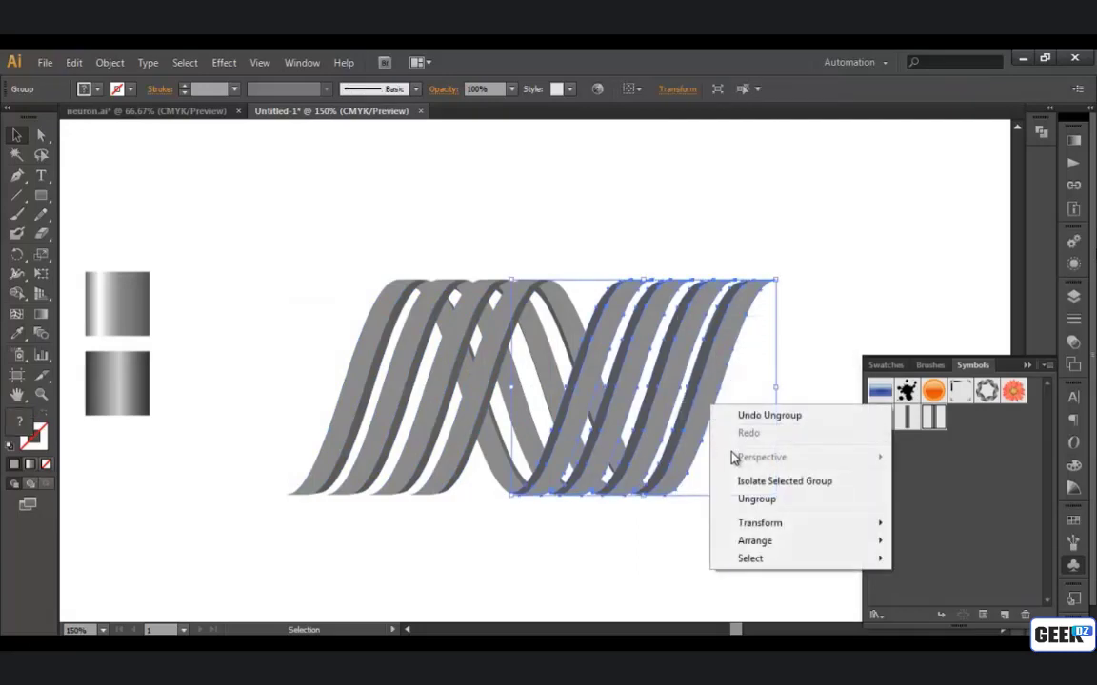
click(742, 497)
right_click(702, 422)
click(742, 515)
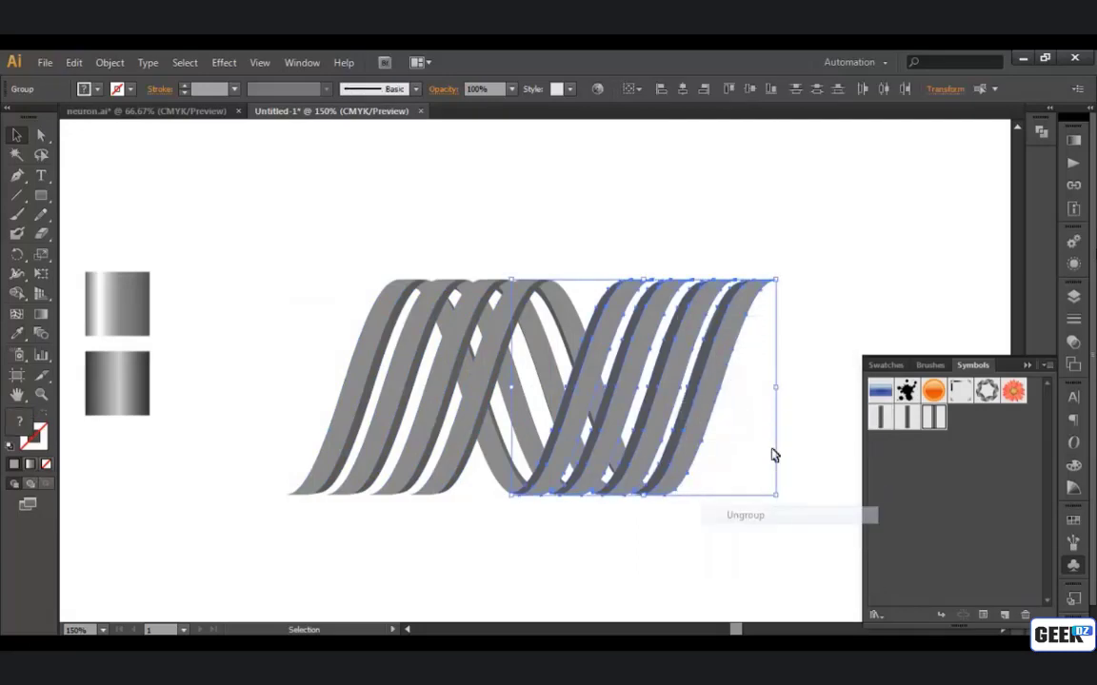
click(773, 455)
Ungroup the outer levels of the expanded descending strip group
right_click(557, 381)
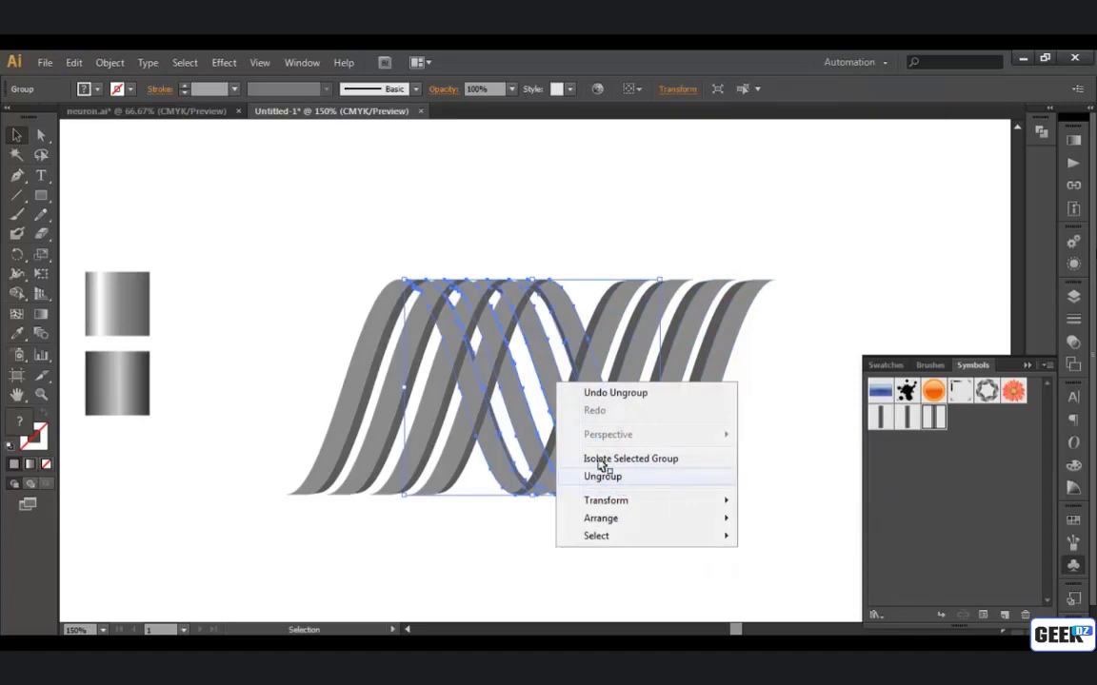
click(601, 475)
right_click(553, 396)
click(598, 490)
right_click(553, 396)
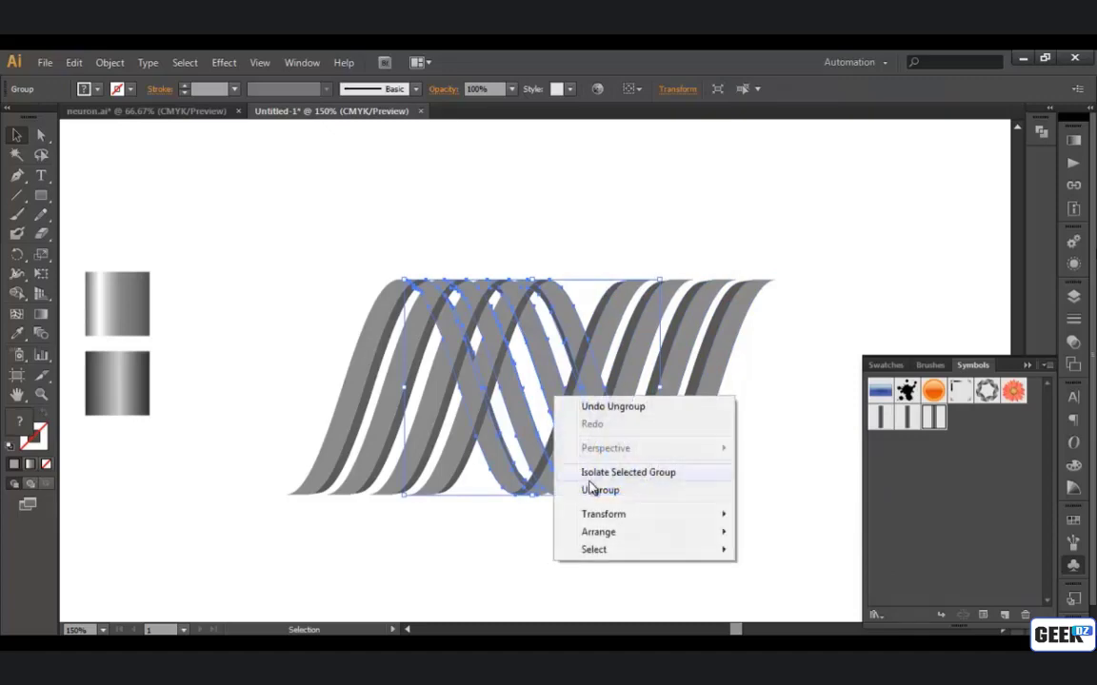
click(589, 479)
key(ctrl+z)
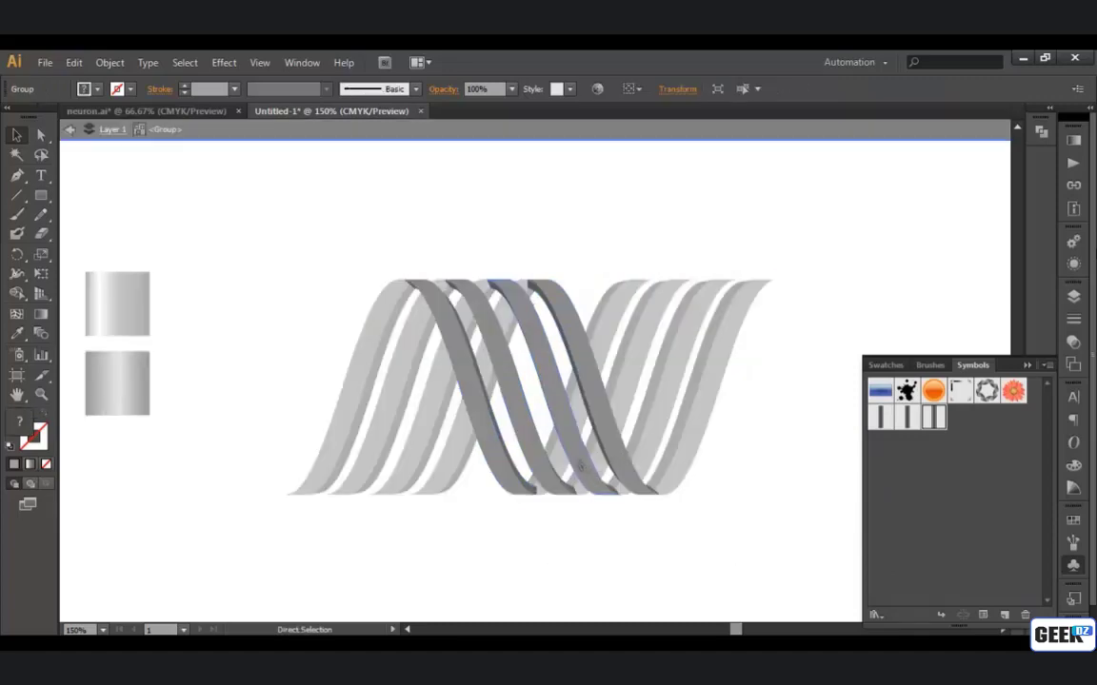
Ungroup the remaining nested levels of the descending group so its strips are separate, and deselect them
right_click(554, 399)
click(597, 493)
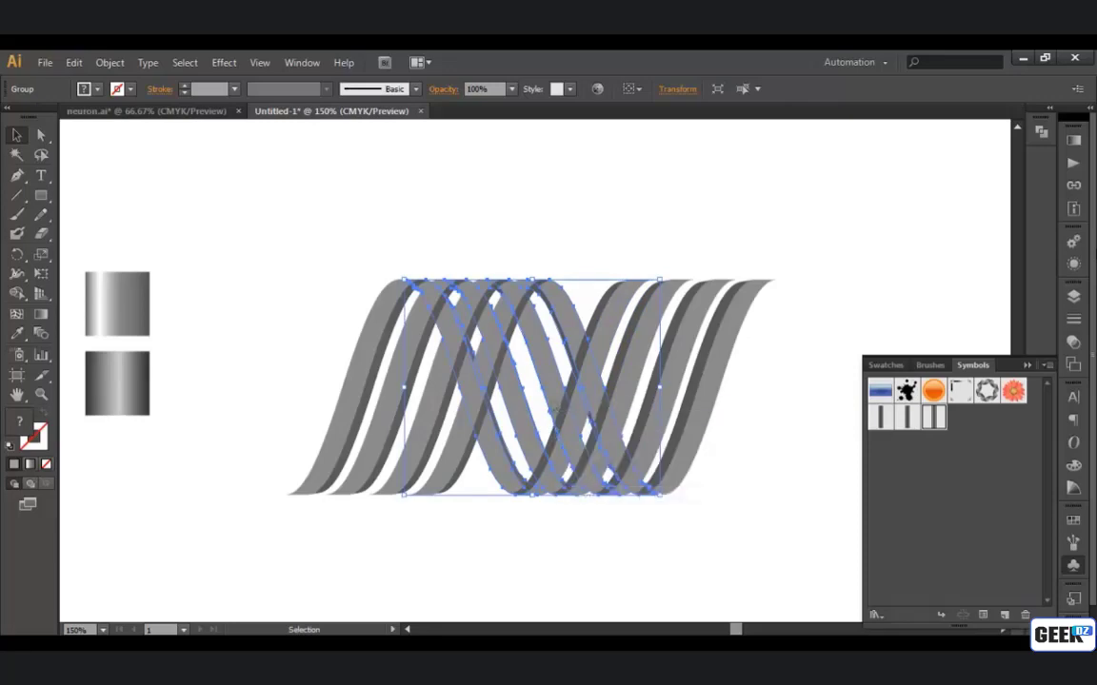
click(553, 535)
click(502, 379)
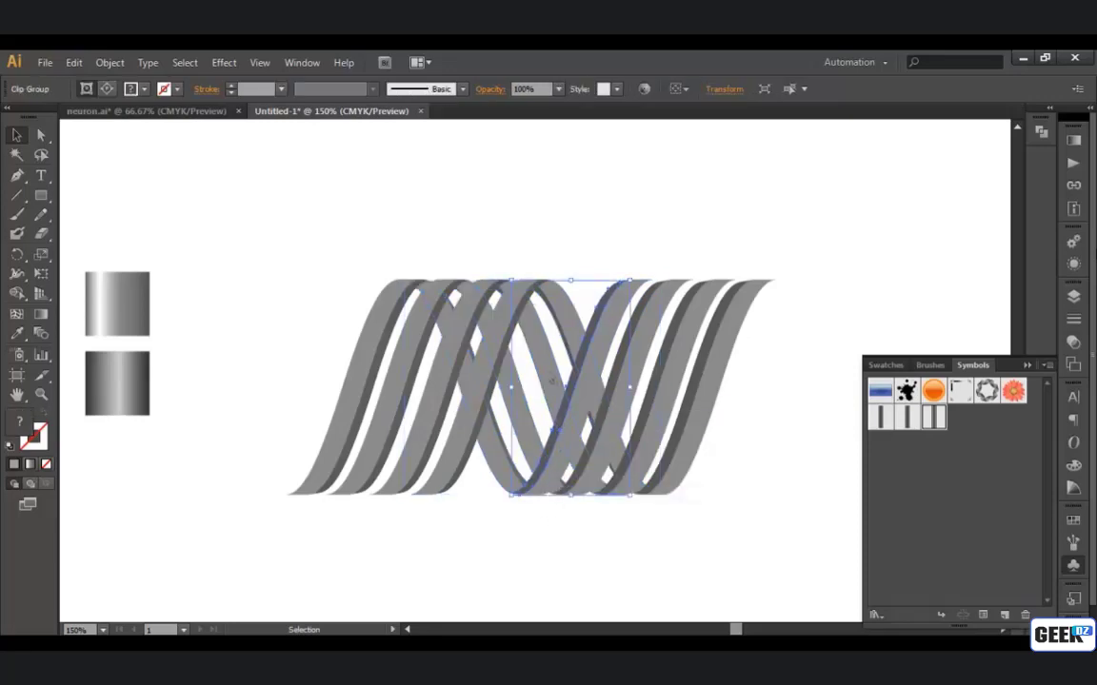
right_click(609, 386)
click(668, 474)
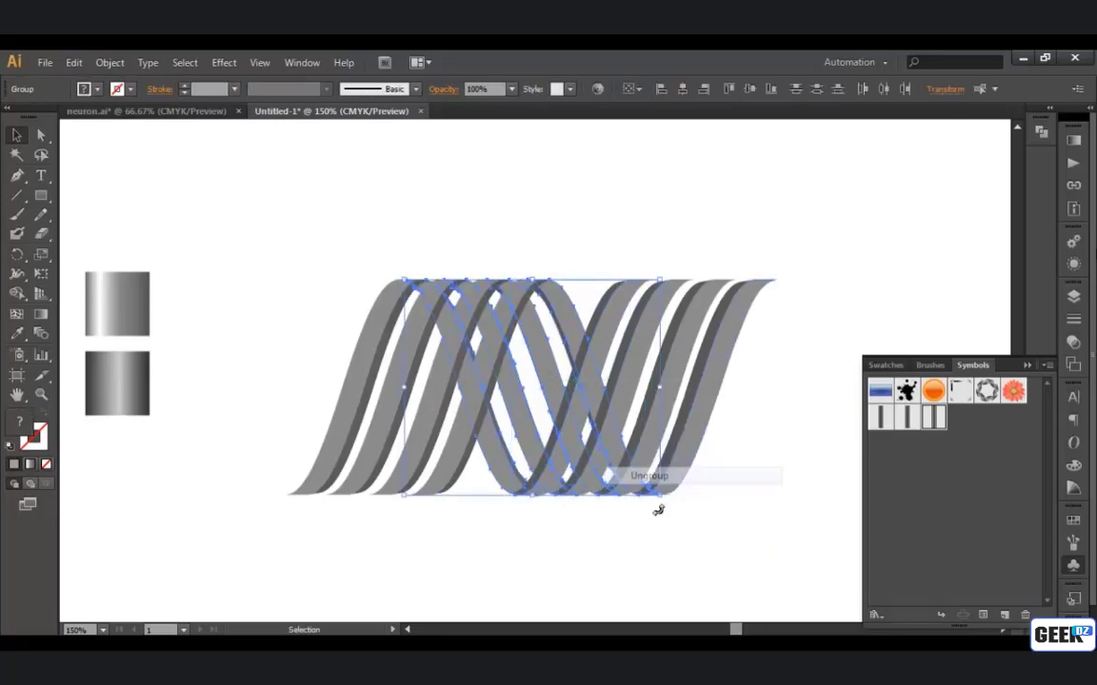
click(656, 506)
click(643, 433)
click(551, 538)
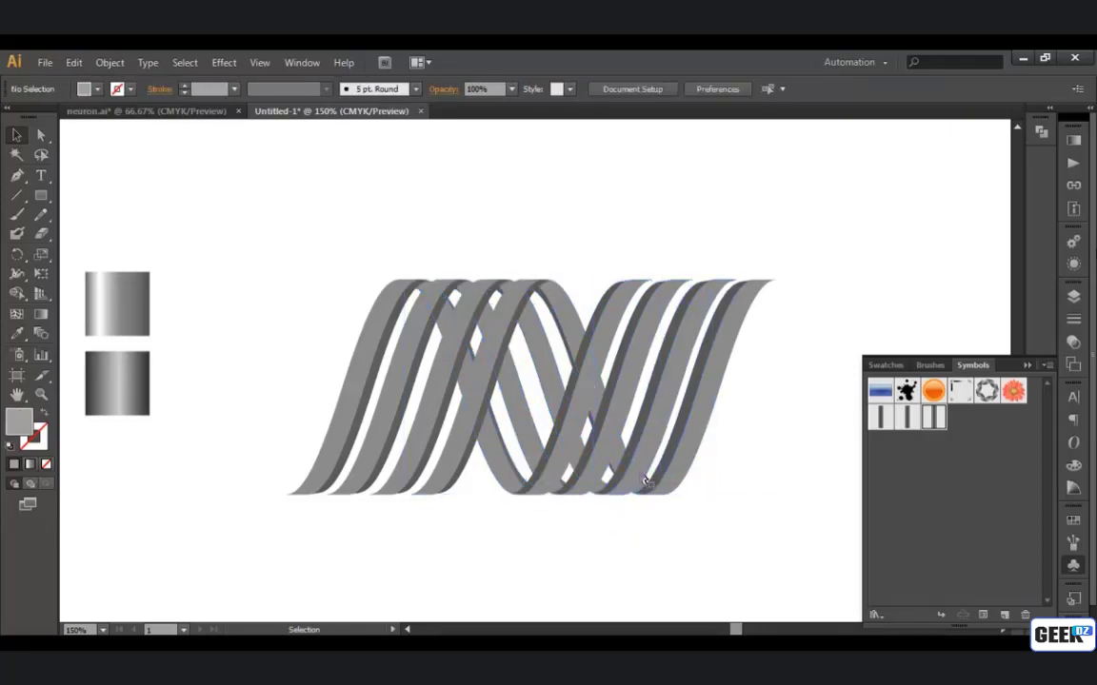
click(653, 441)
click(732, 532)
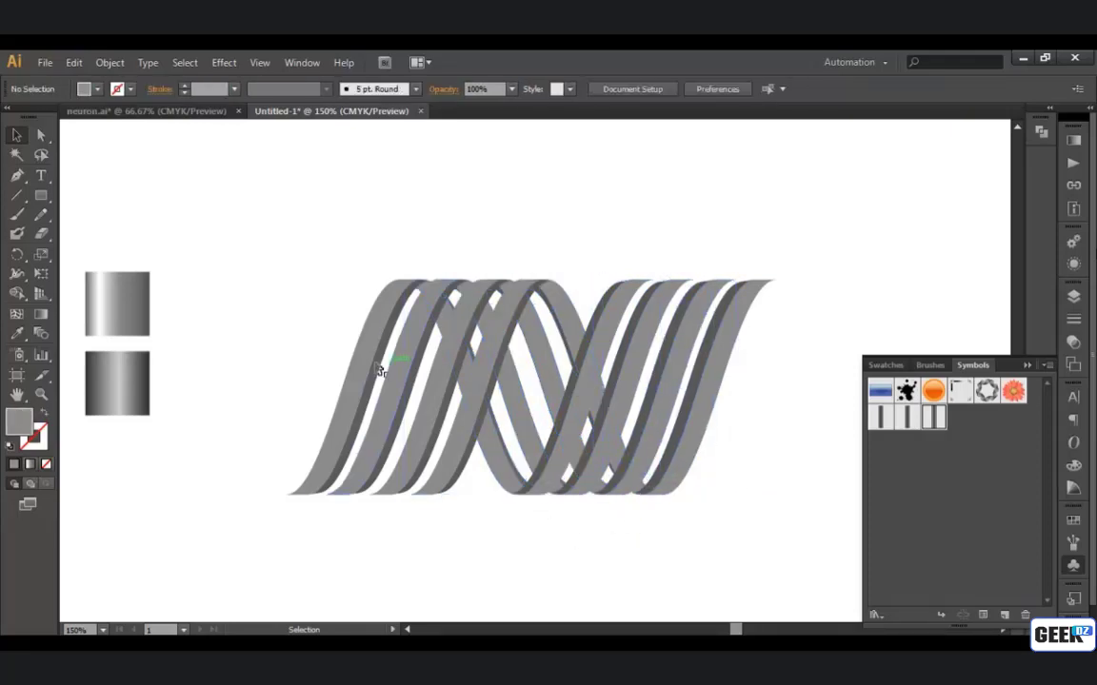
Select the front faces of all eight ascending strips and apply the light metallic gradient sampled from the upper square
click(705, 392)
shift+click(661, 384)
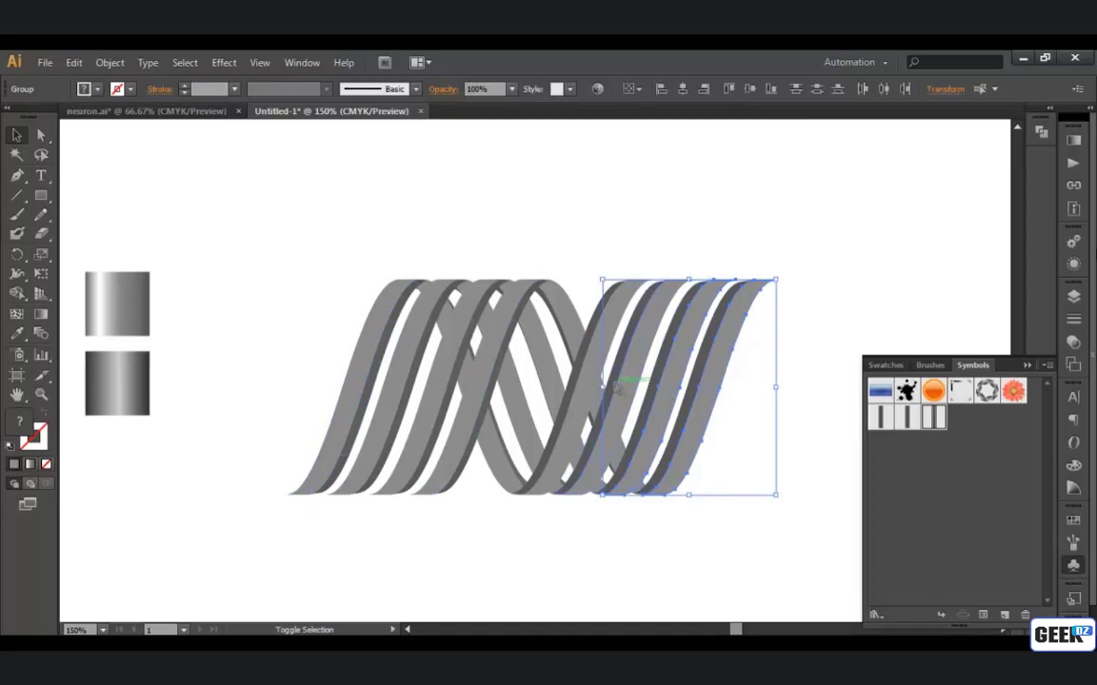
shift+click(621, 384)
shift+click(528, 385)
shift+click(410, 390)
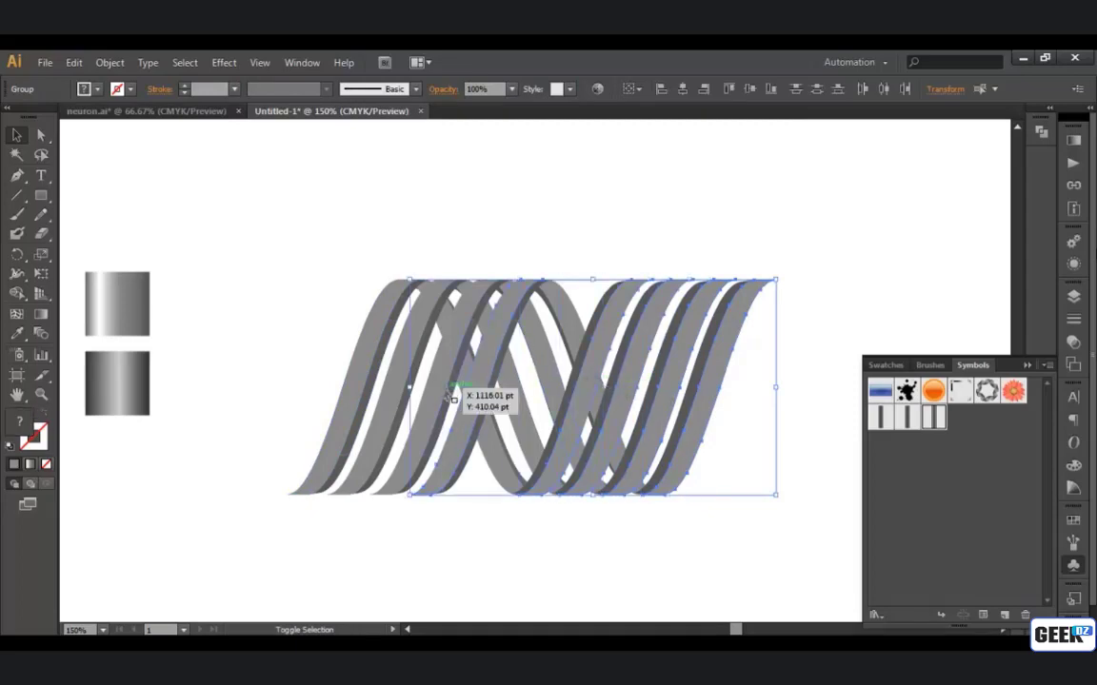
shift+click(376, 386)
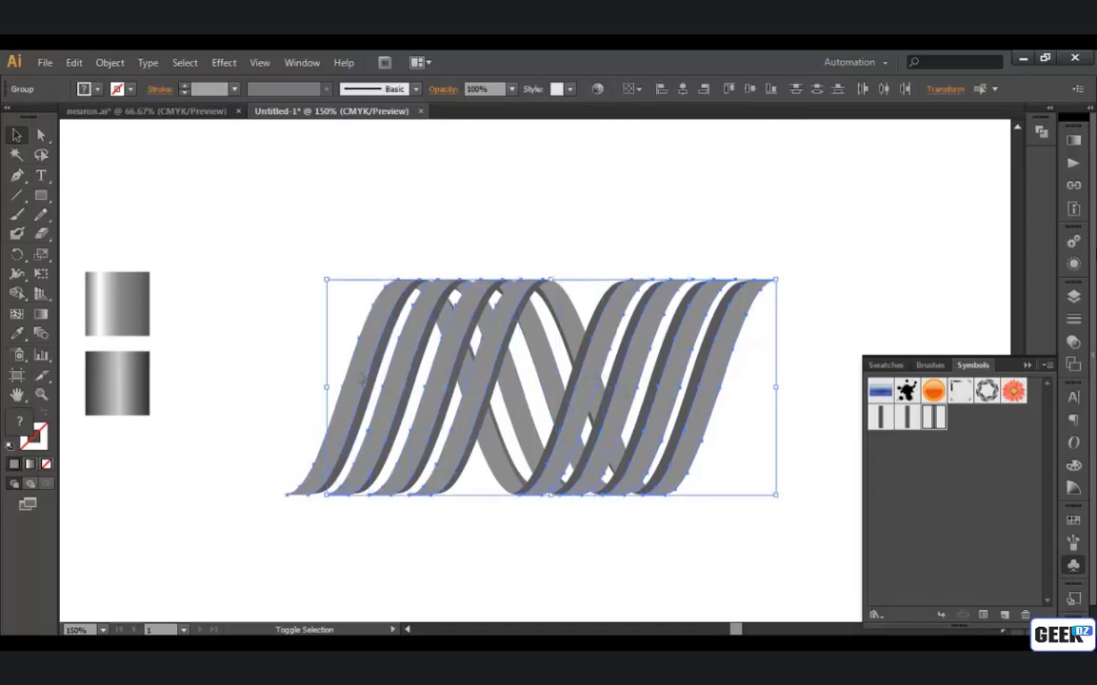
shift+click(352, 373)
key(i)
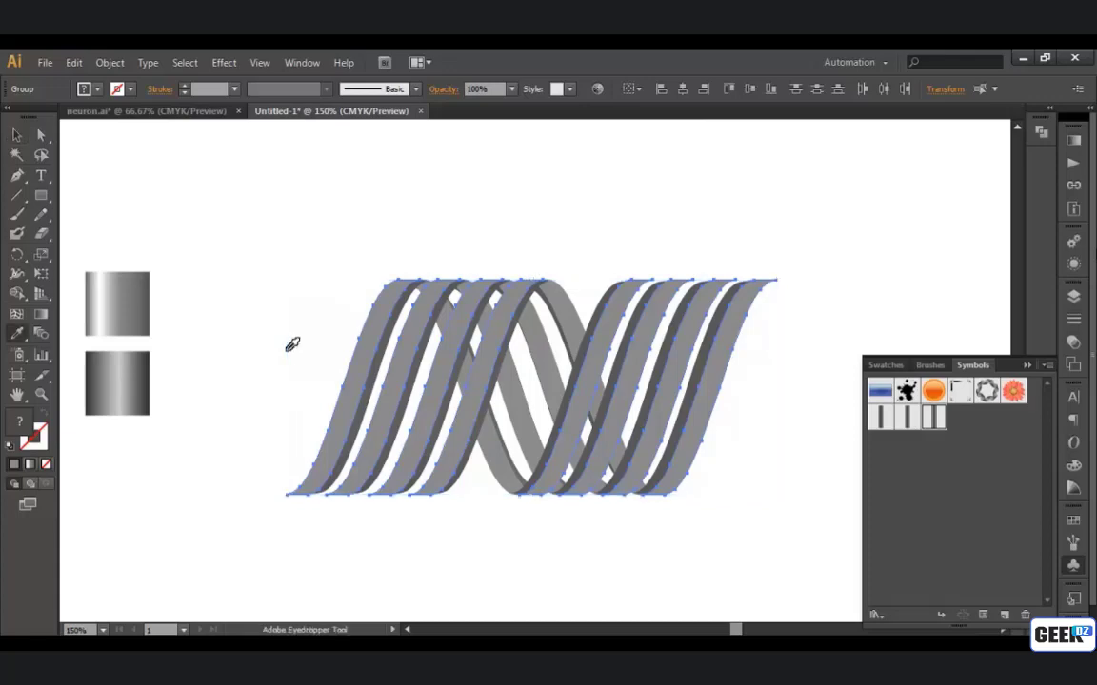
click(116, 302)
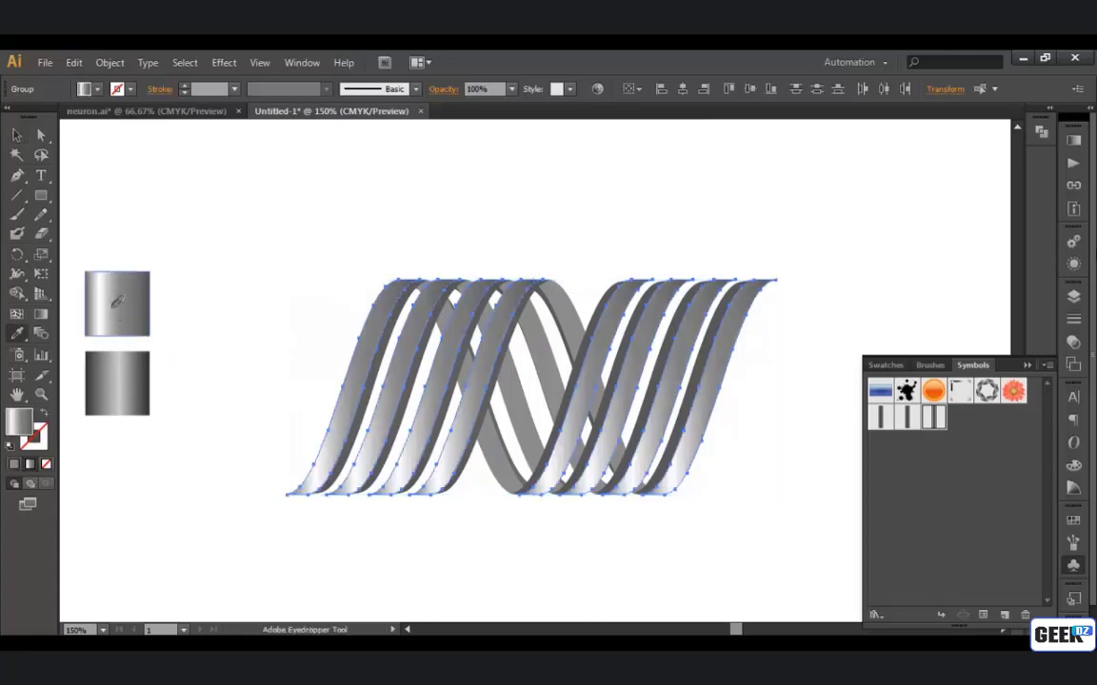
Redraw the gradient on the ascending front faces from below the ribbon to above it, and deselect the faces
click(42, 315)
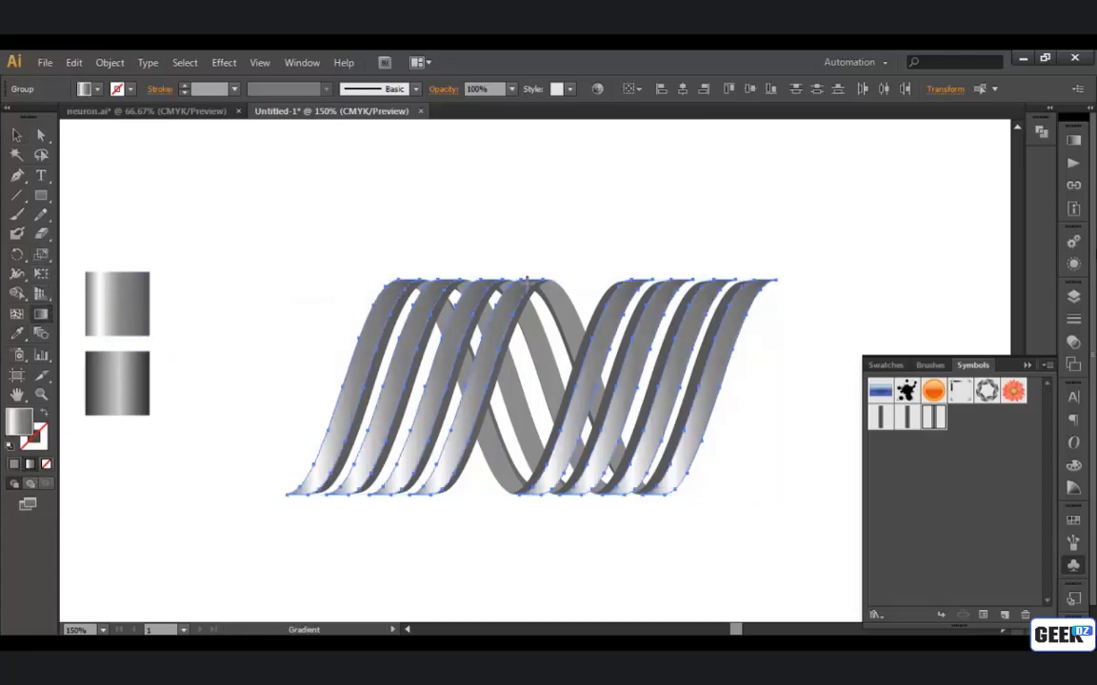
drag(526, 503, 549, 257)
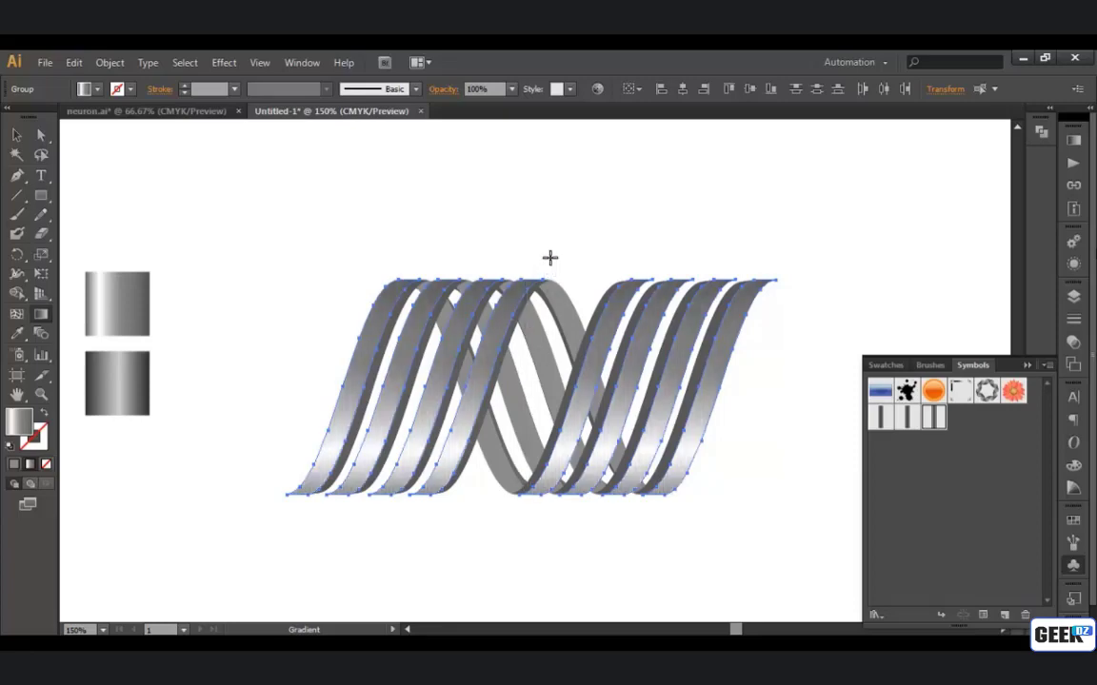
click(18, 135)
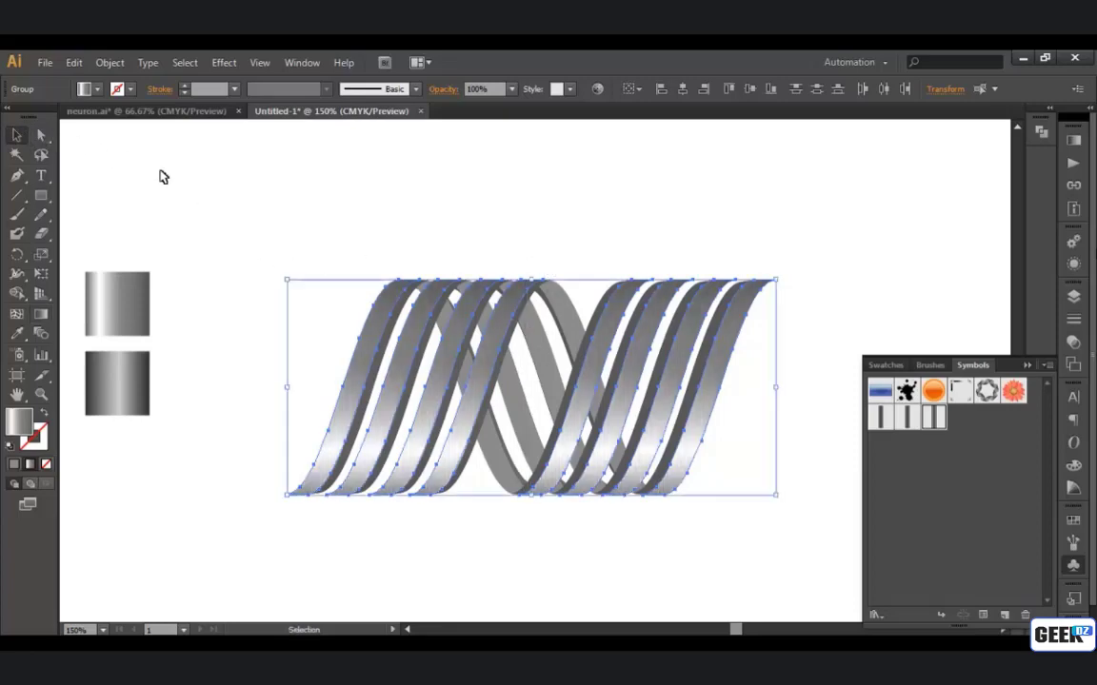
click(162, 177)
Select the dark side faces of all ascending strips and apply the light metallic gradient from the upper sample square
click(376, 392)
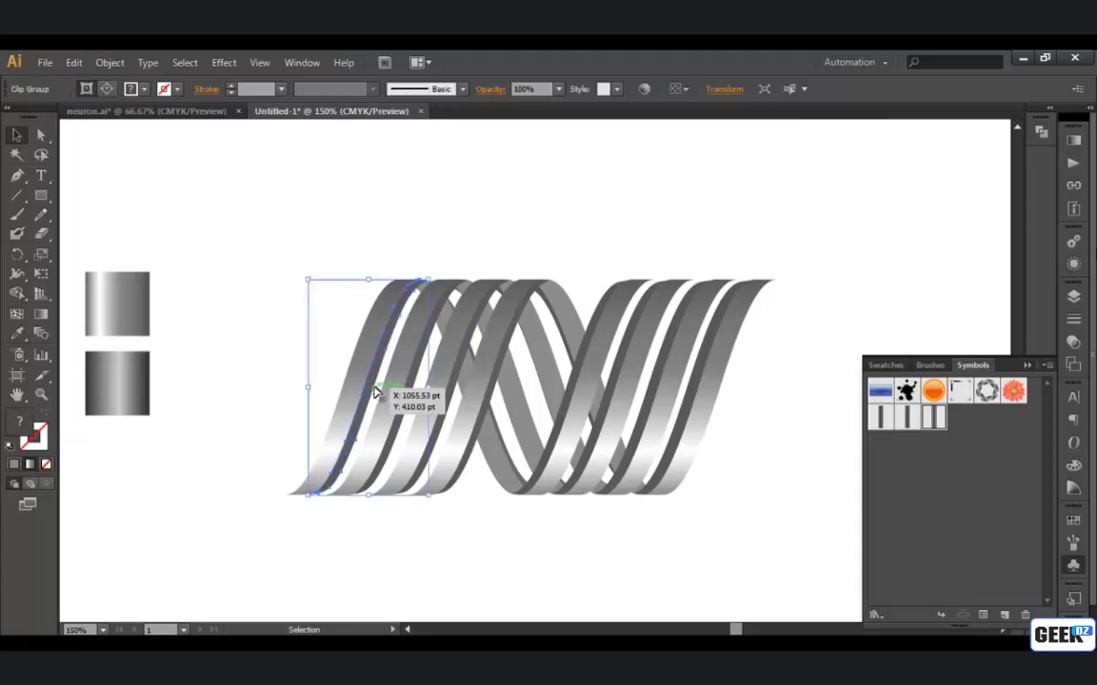
shift+click(451, 405)
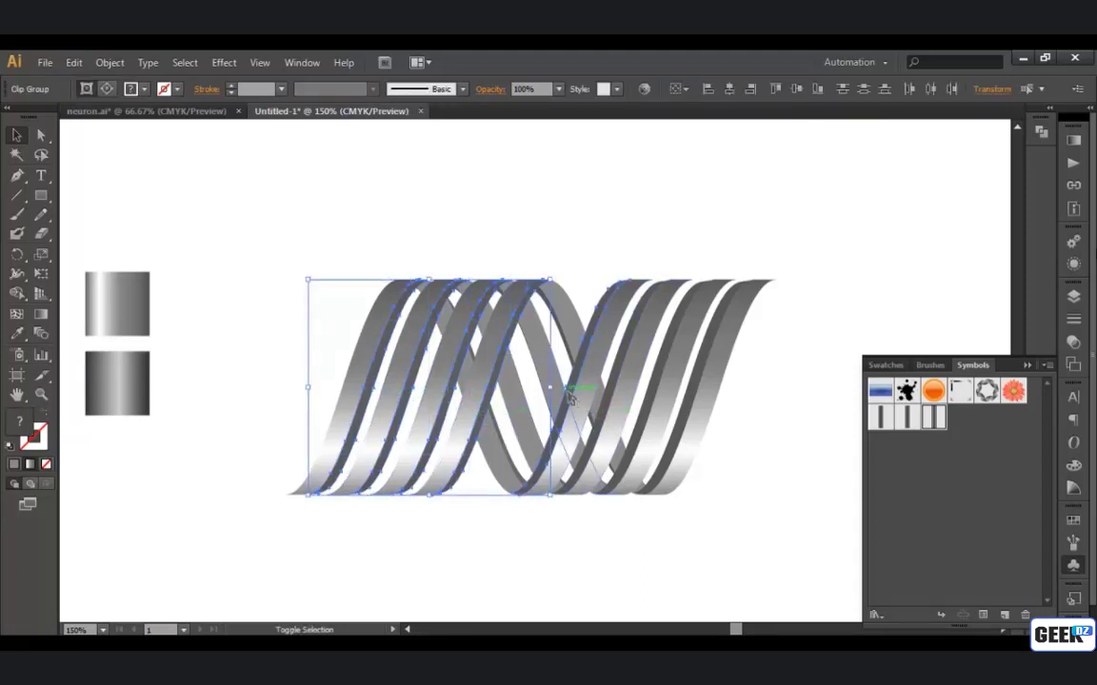
shift+click(667, 410)
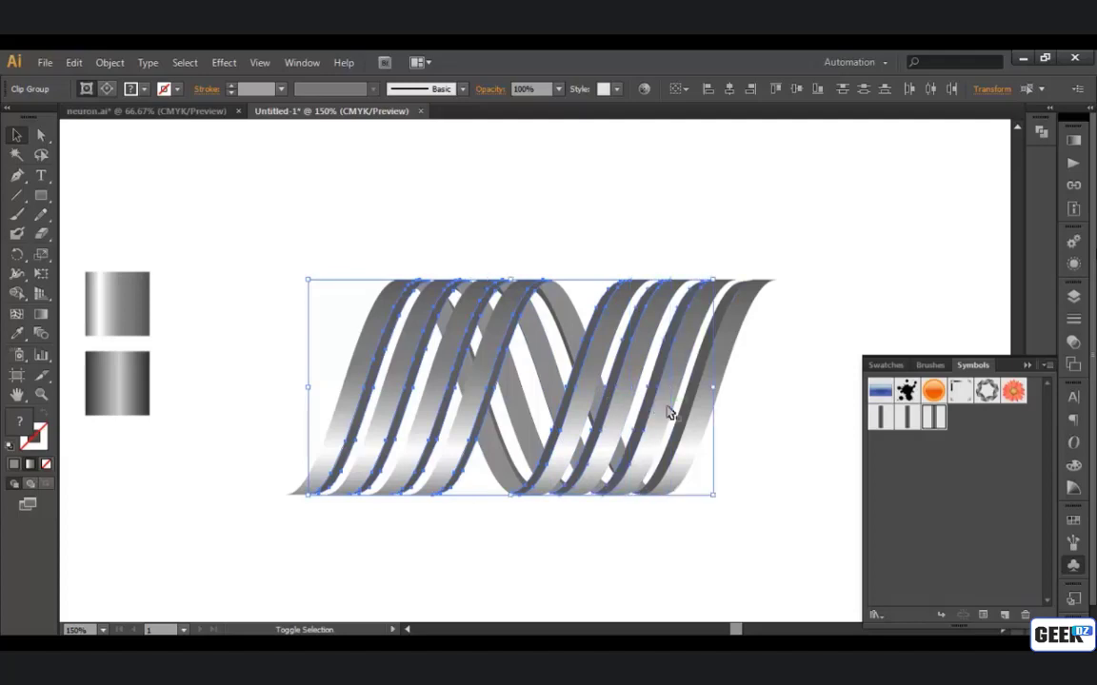
key(i)
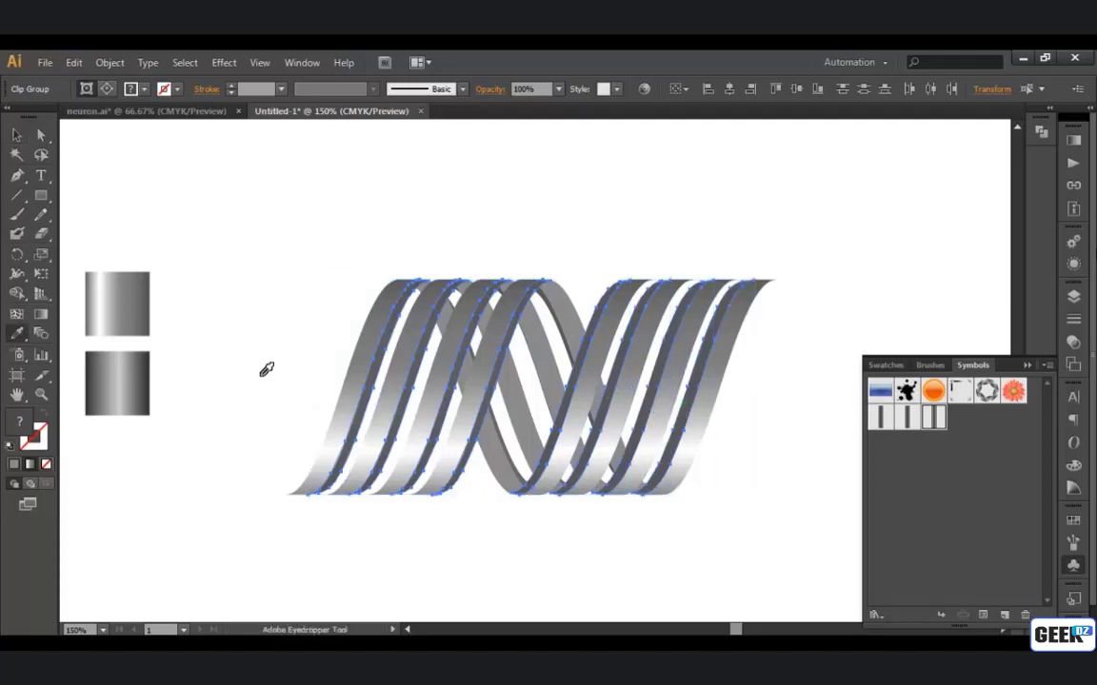
click(121, 283)
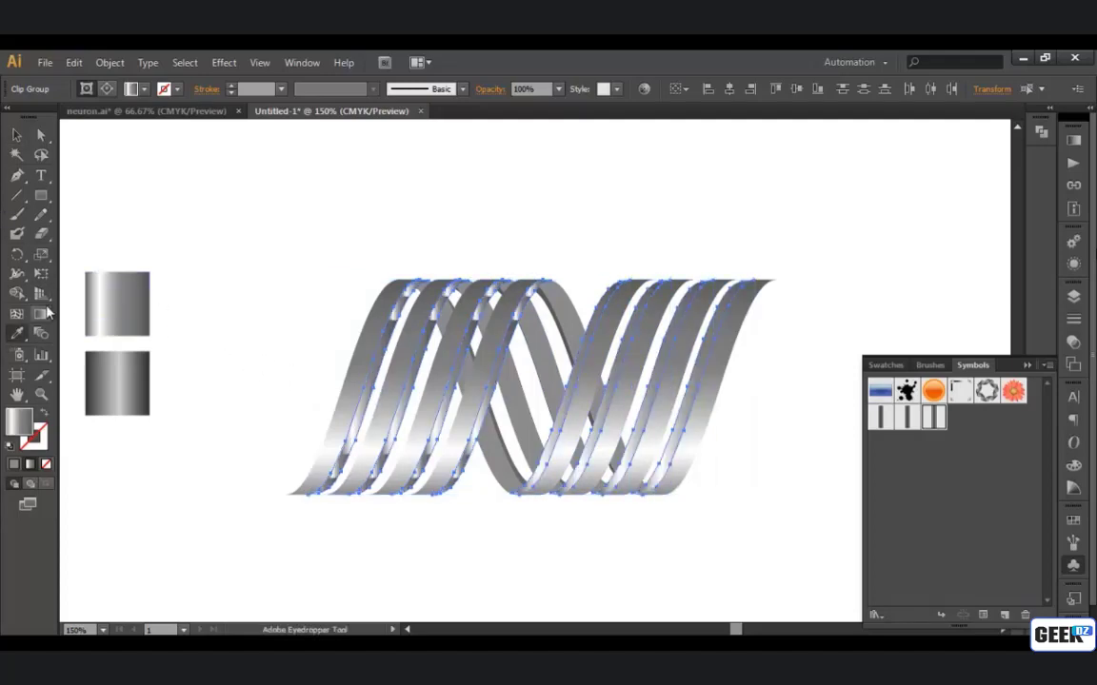
Redraw the gradient on the ascending side faces vertically from top to bottom, and deselect the faces
drag(521, 268, 520, 455)
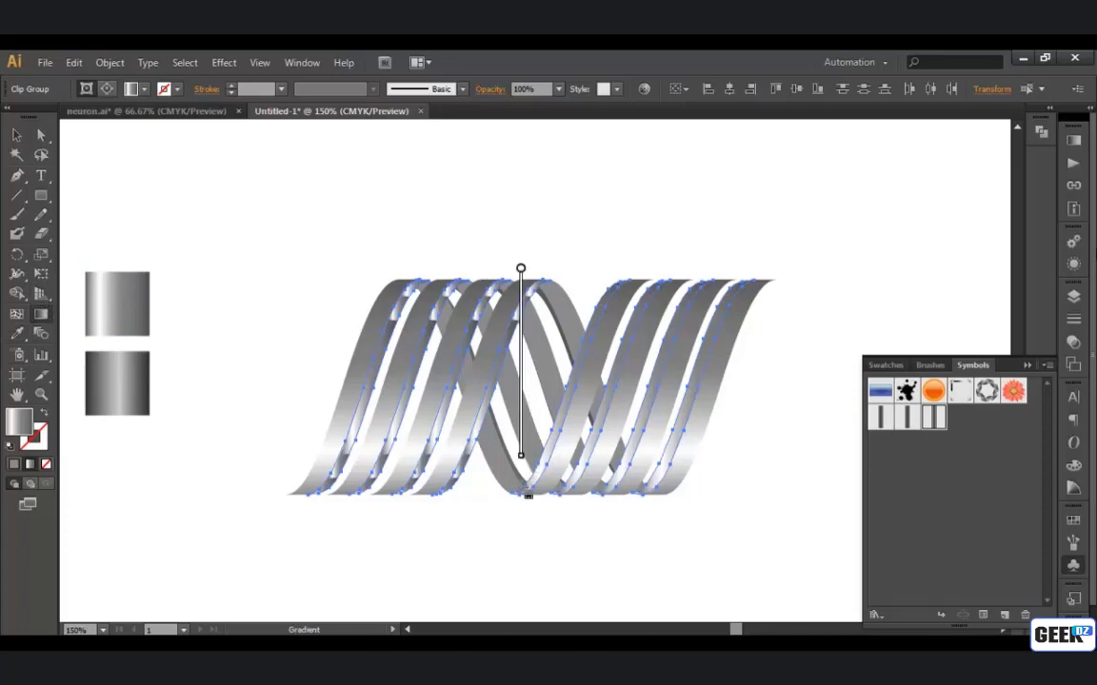
drag(519, 504, 516, 502)
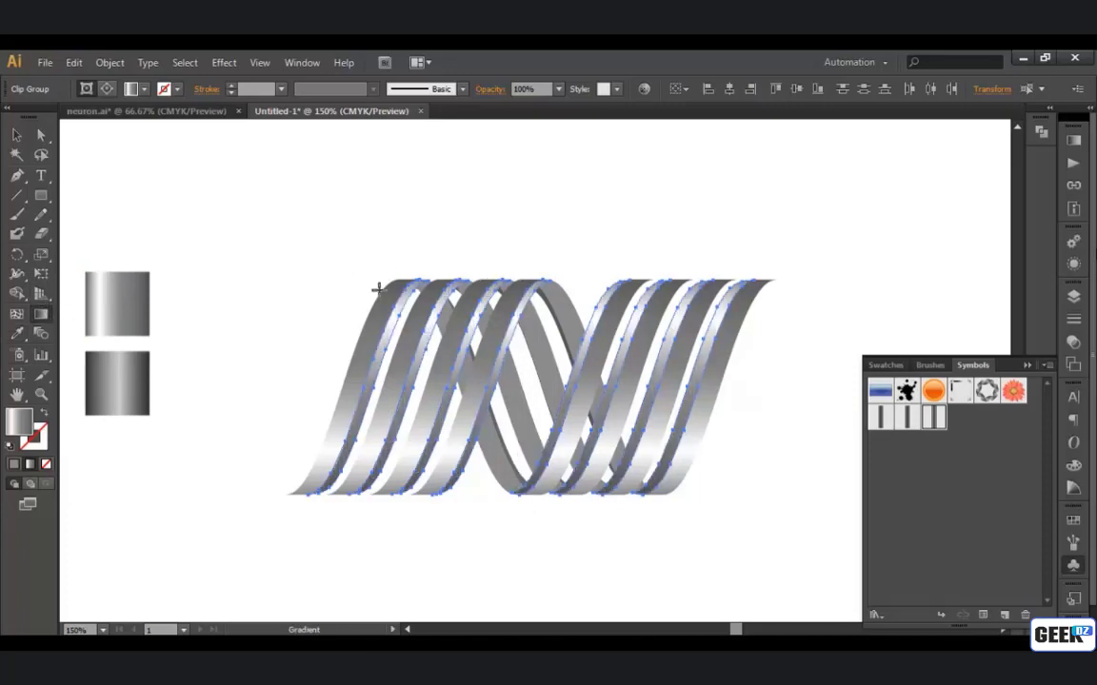
click(16, 136)
click(333, 266)
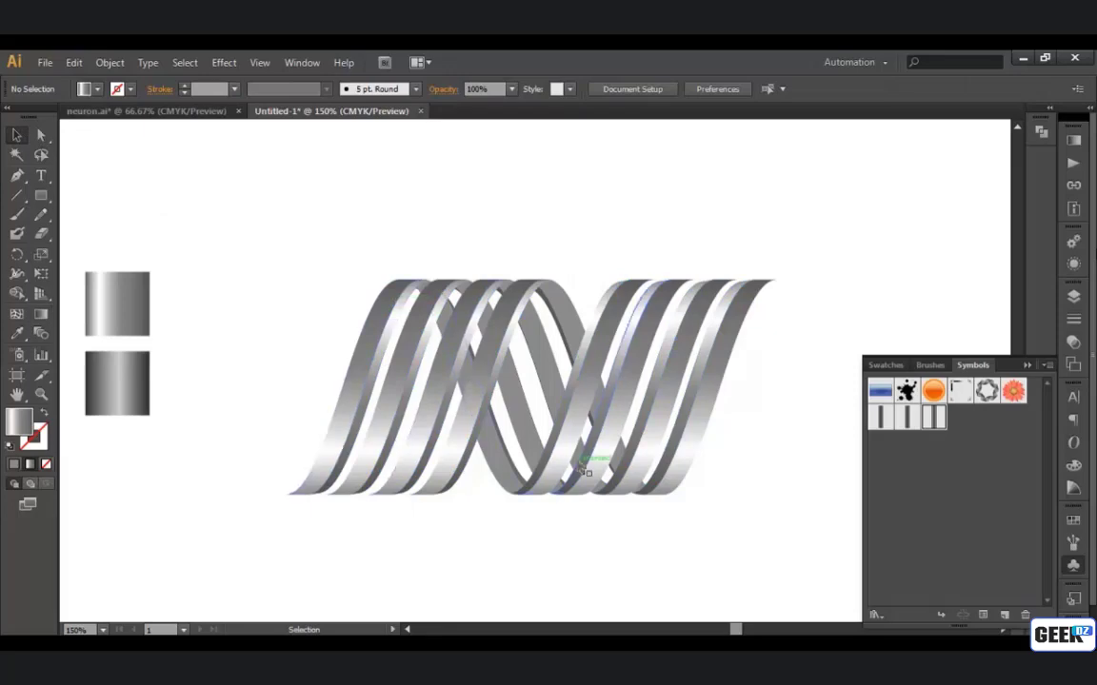
Select the front faces of the descending strips and apply the darker gradient sampled from the lower square
shift+click(529, 421)
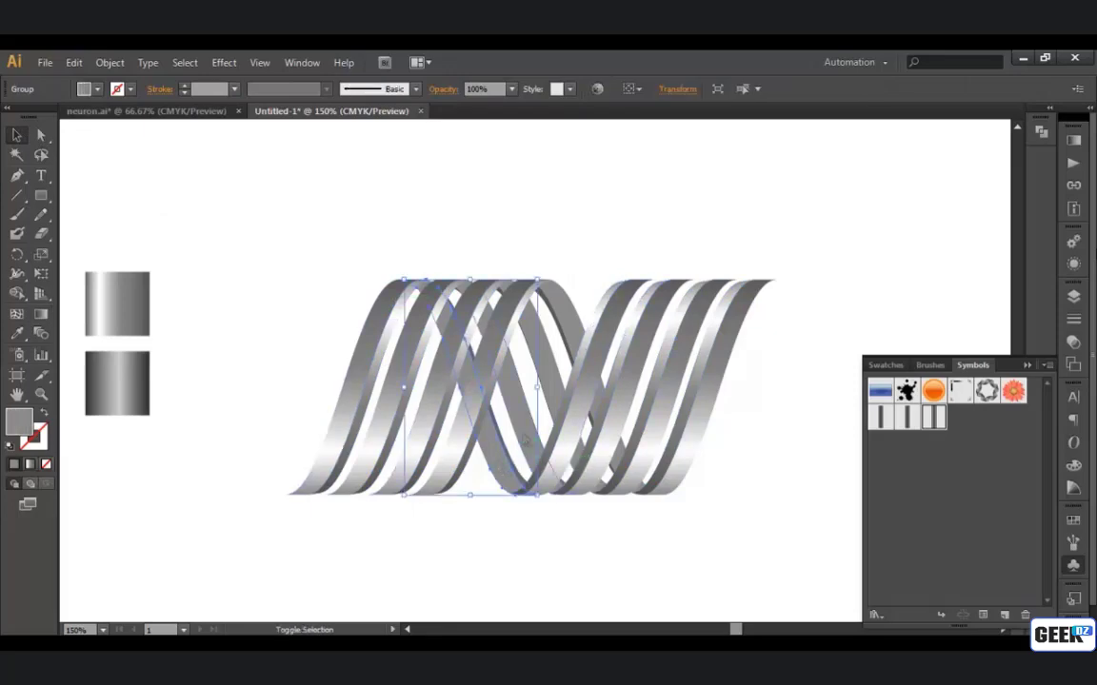
shift+click(551, 394)
shift+click(579, 320)
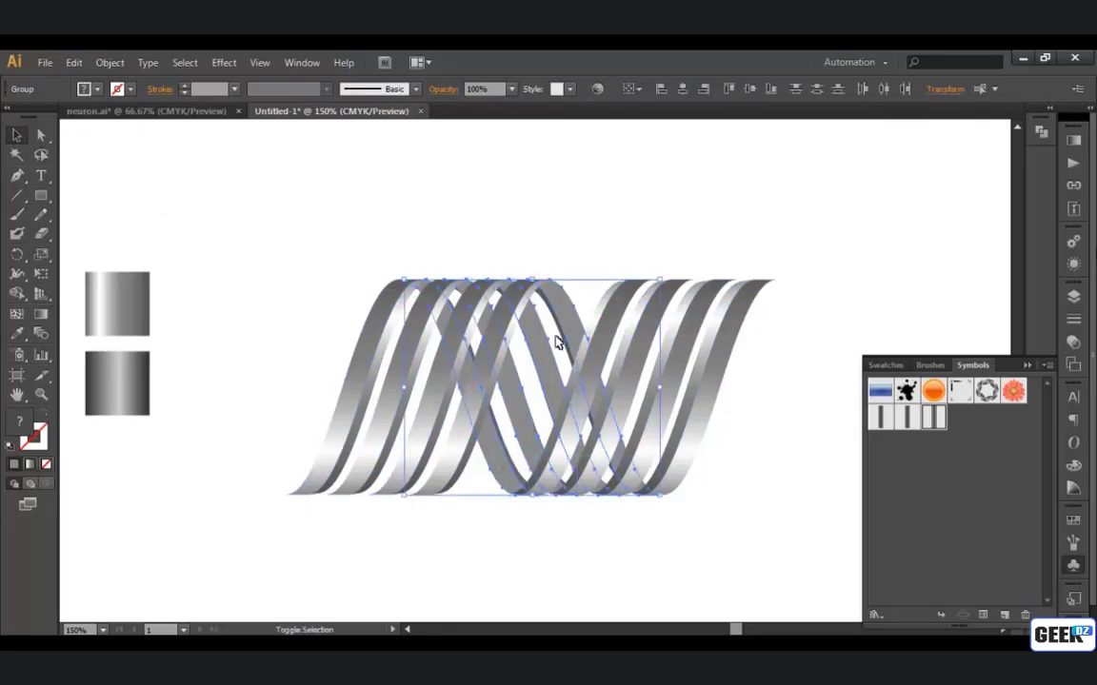
key(i)
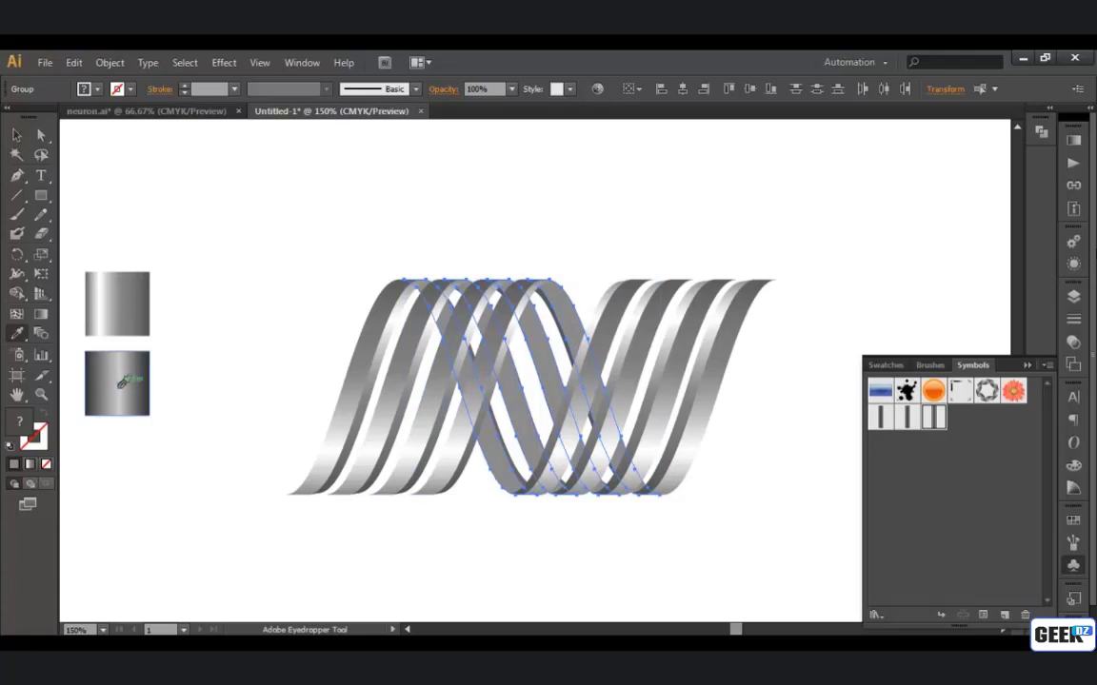
click(122, 382)
Redraw the gradient on the descending front faces vertically across the ribbon's full height, and deselect the faces
click(41, 314)
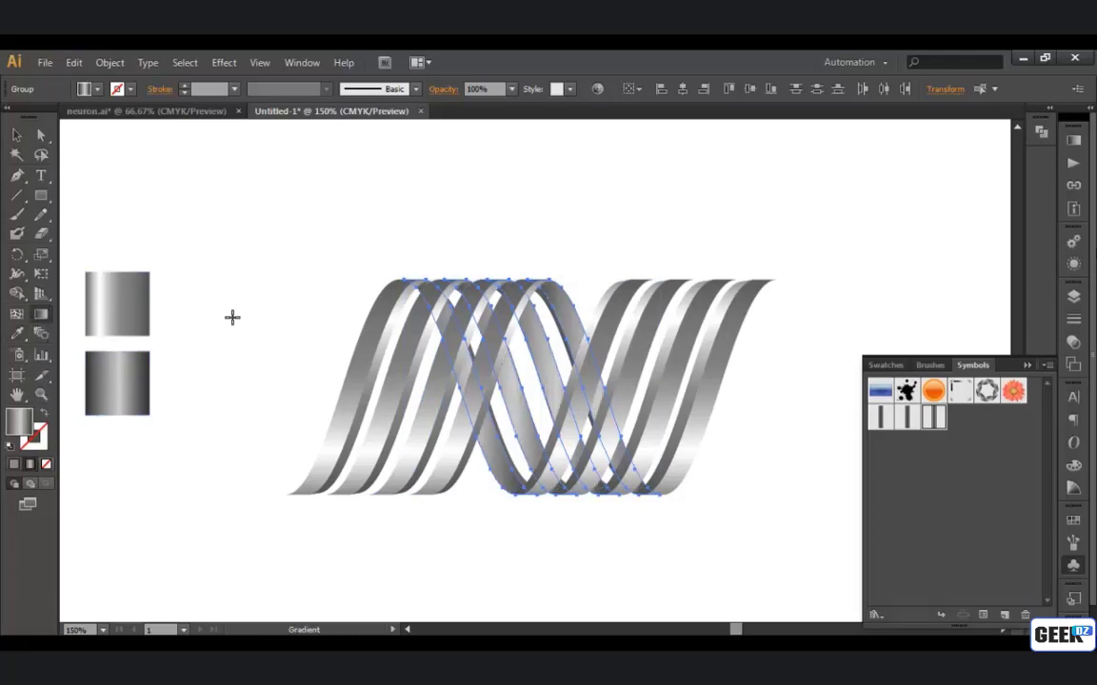
drag(538, 306, 532, 506)
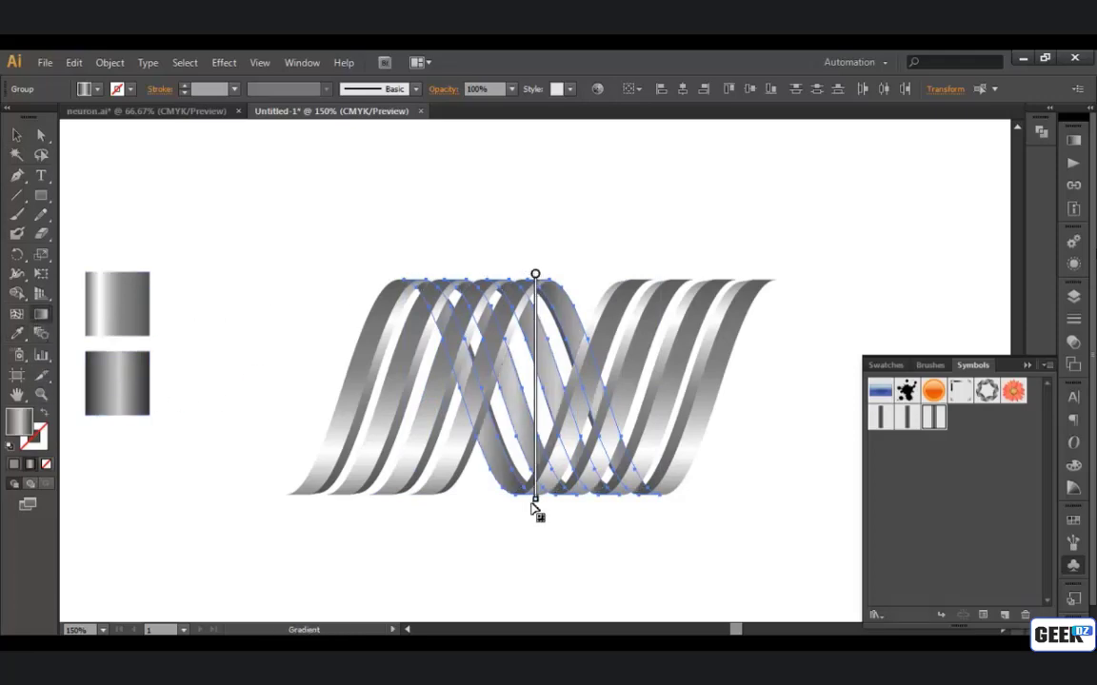
click(16, 134)
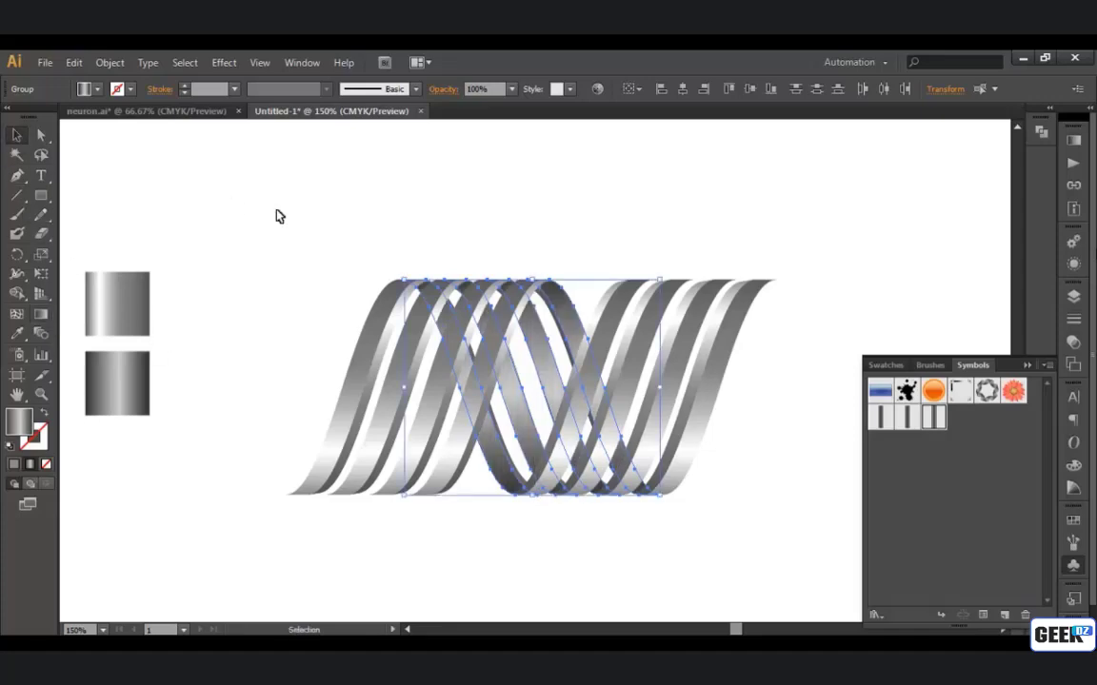
click(275, 215)
Select the thin side faces of the descending strips and apply the light metallic gradient from the upper sample square
scroll(503, 463, up, 4)
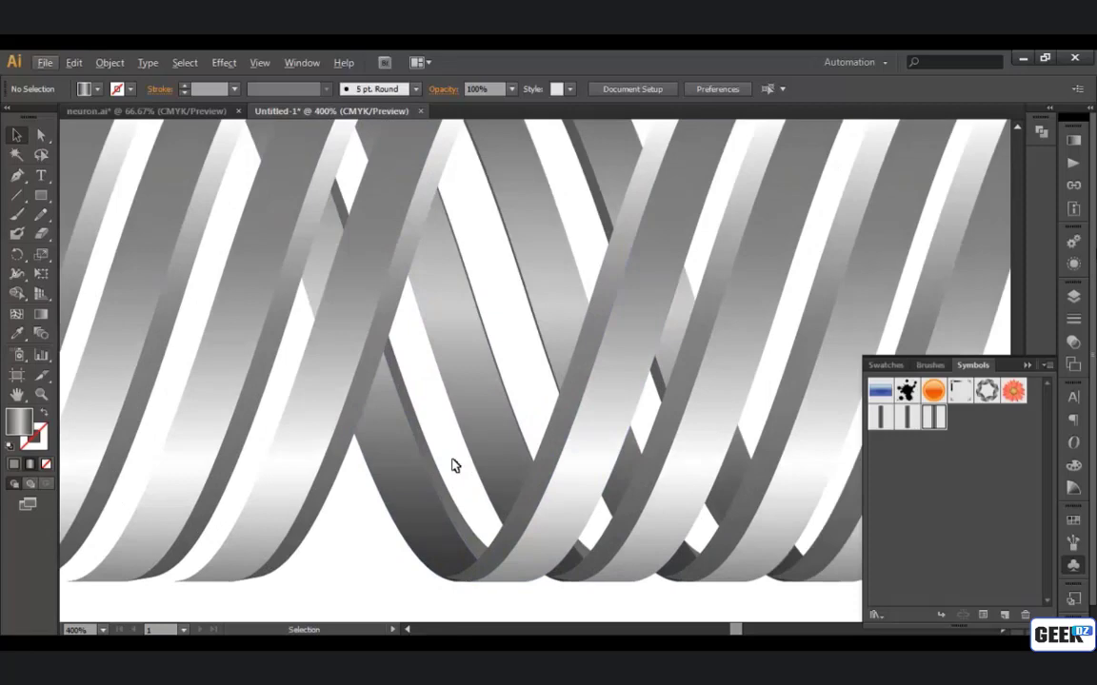
drag(455, 466, 417, 475)
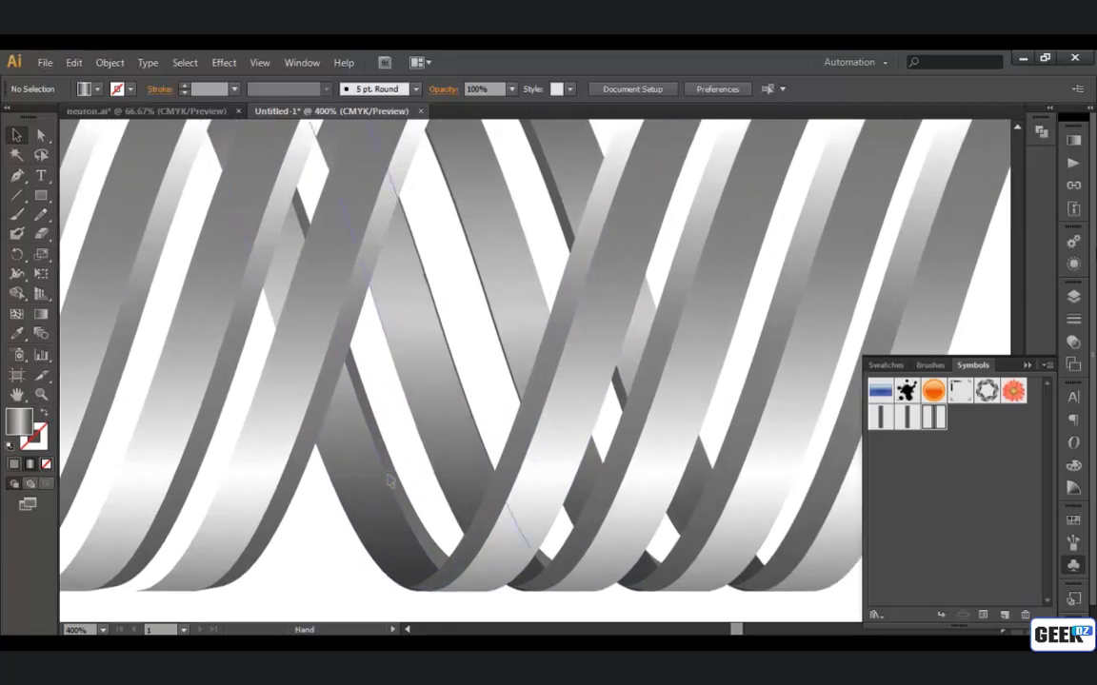
click(403, 483)
scroll(471, 408, up, 2)
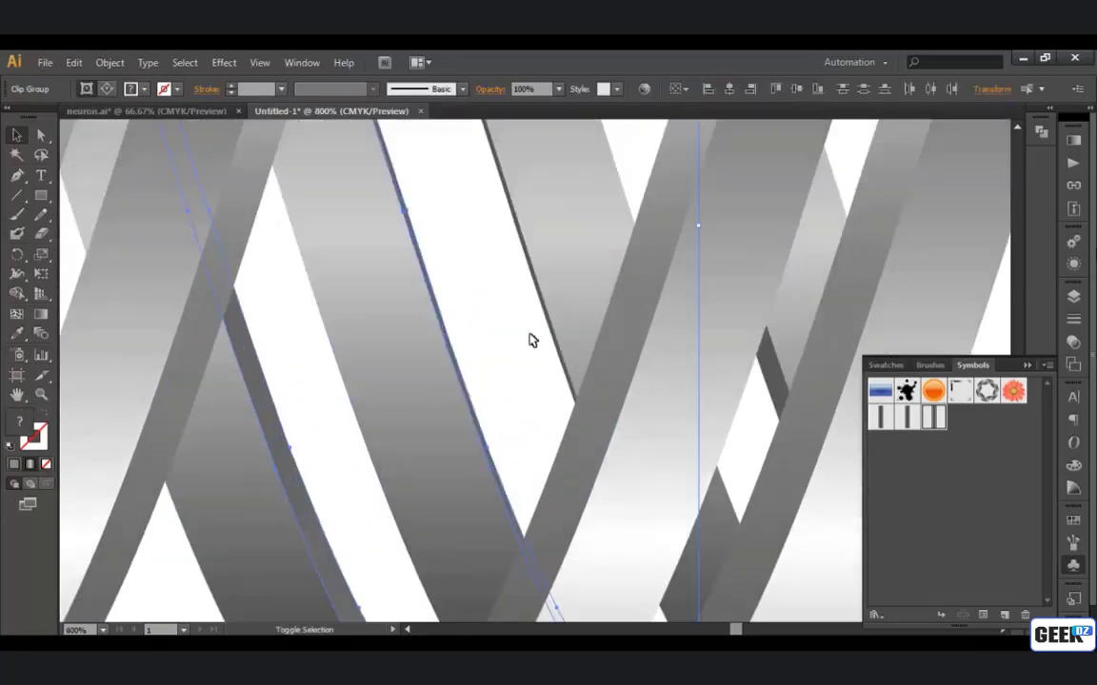
scroll(555, 340, down, 2)
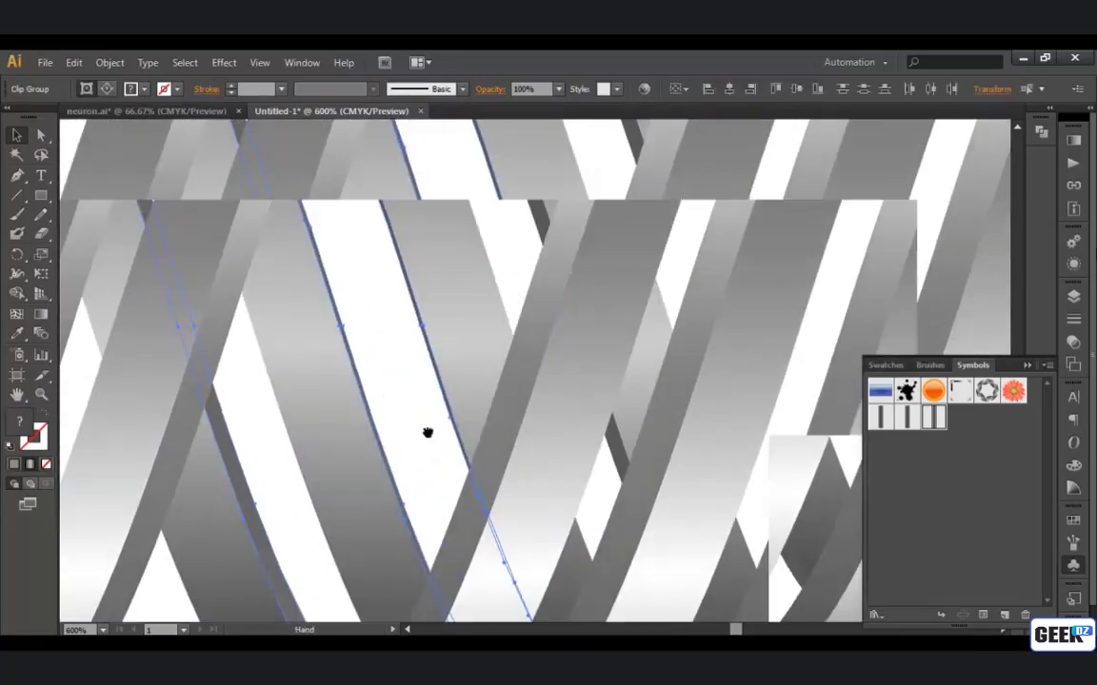
scroll(482, 339, down, 1)
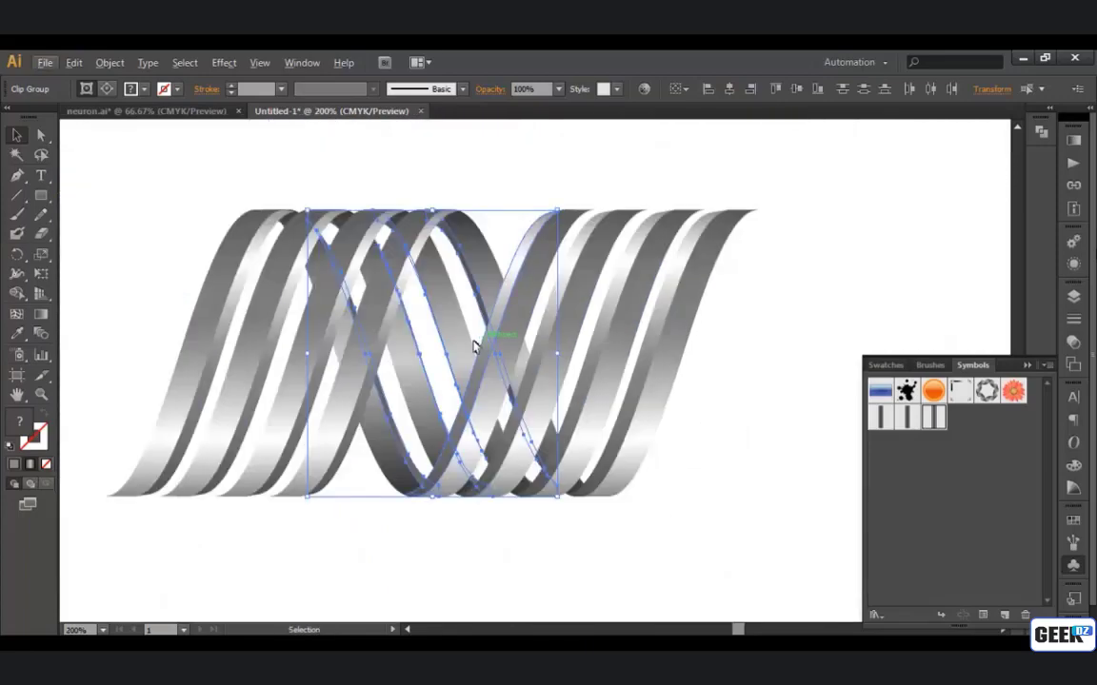
drag(362, 385, 510, 419)
scroll(497, 406, down, 1)
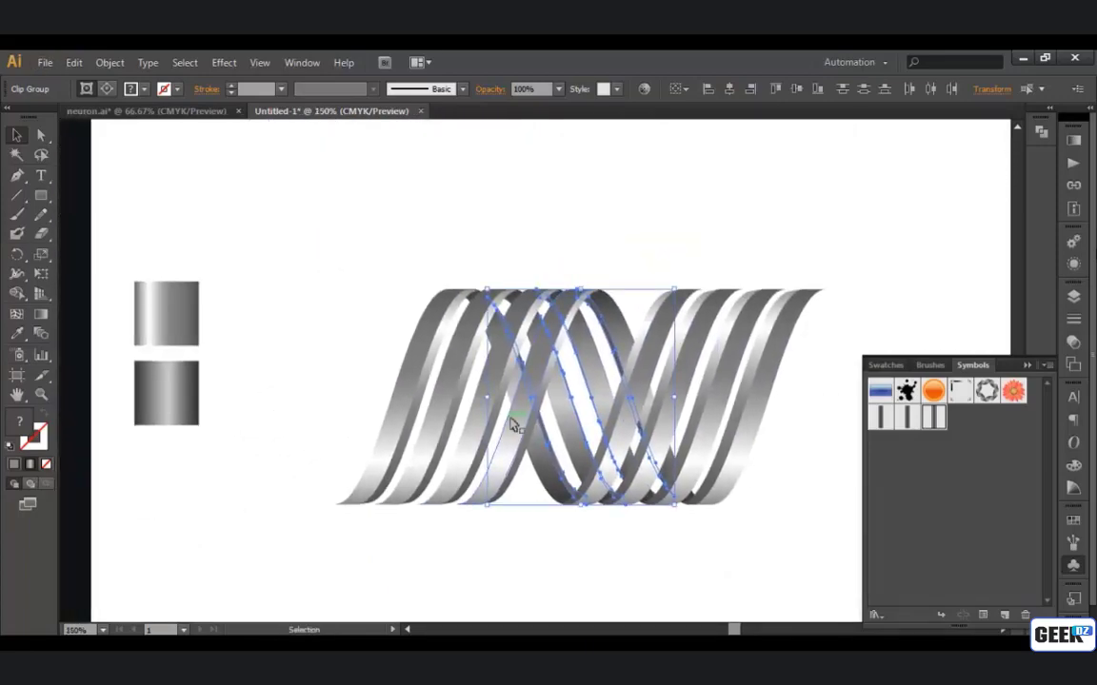
key(i)
click(182, 293)
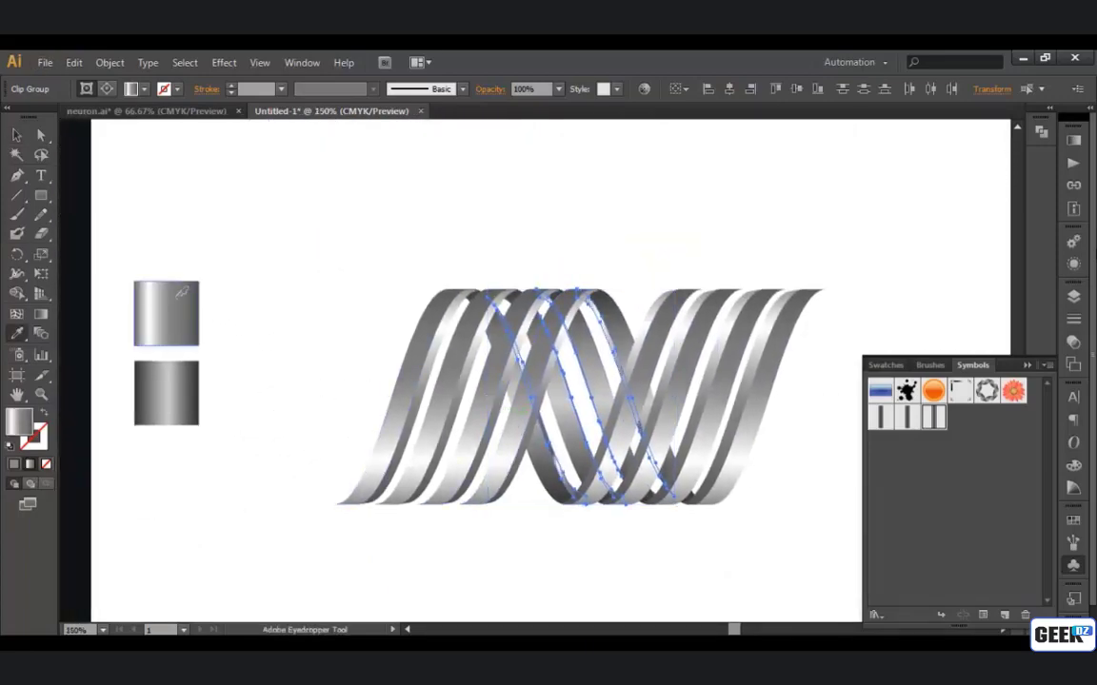
Redraw the gradient on the descending side faces from bottom to top until it suits the ribbon, and deselect the faces
click(41, 332)
click(39, 315)
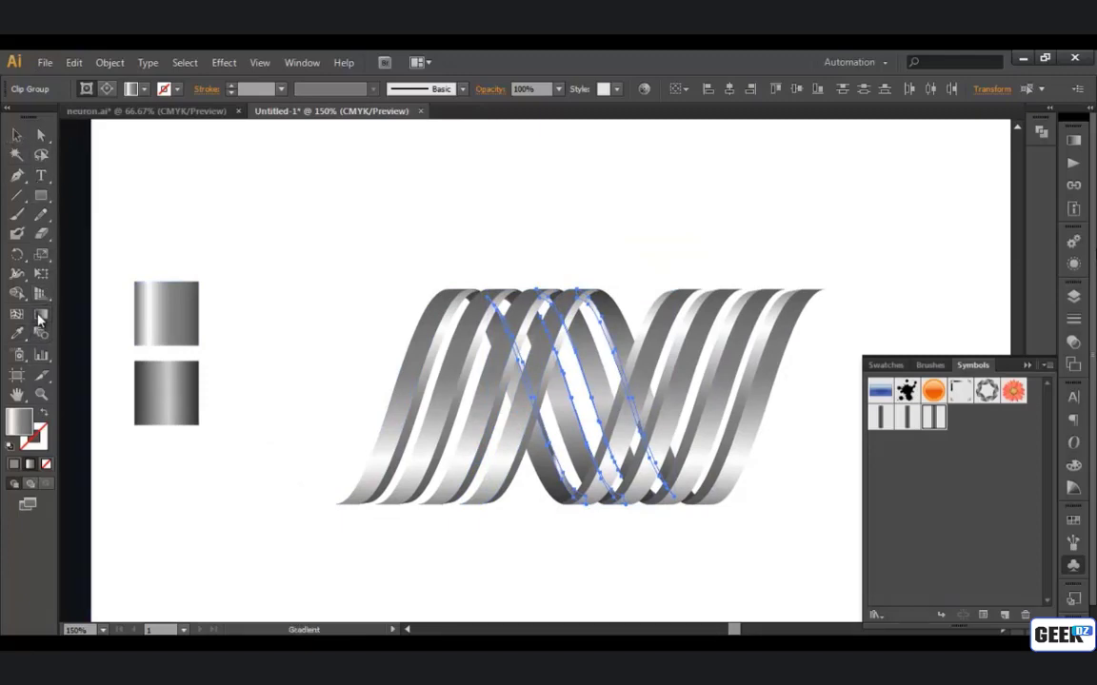
drag(569, 511, 571, 284)
drag(569, 513, 571, 274)
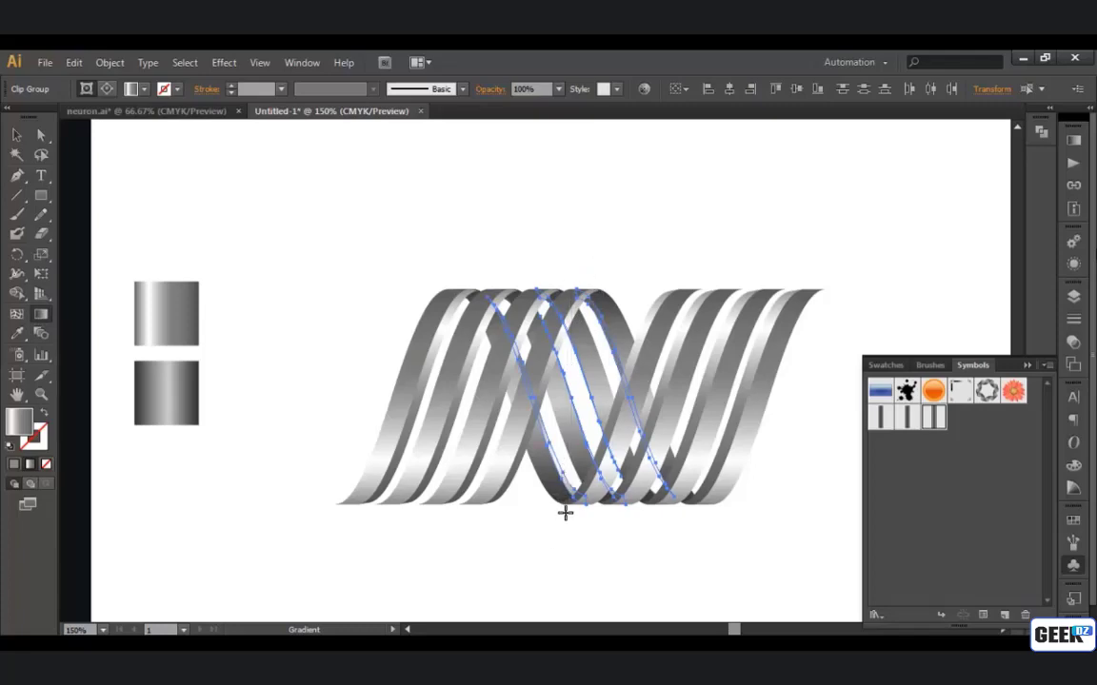
drag(577, 408, 600, 285)
click(16, 136)
click(399, 309)
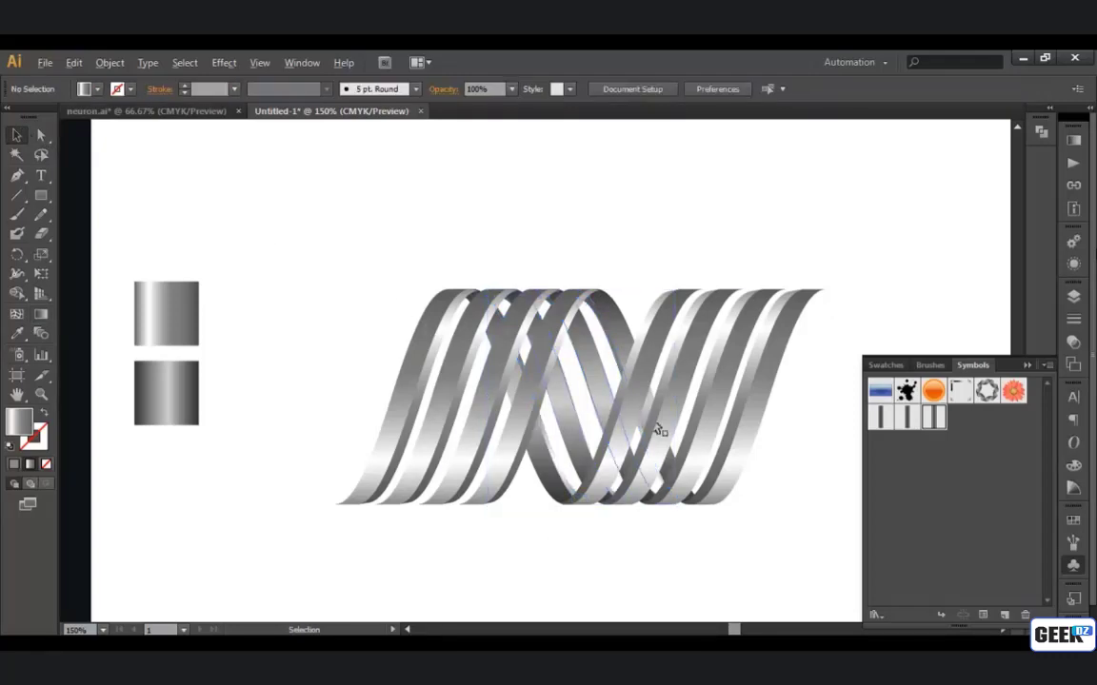
Examine the gradient-filled N ribbon and compare it with the original NEURON logo on the dark artboard
scroll(574, 479, up, 1)
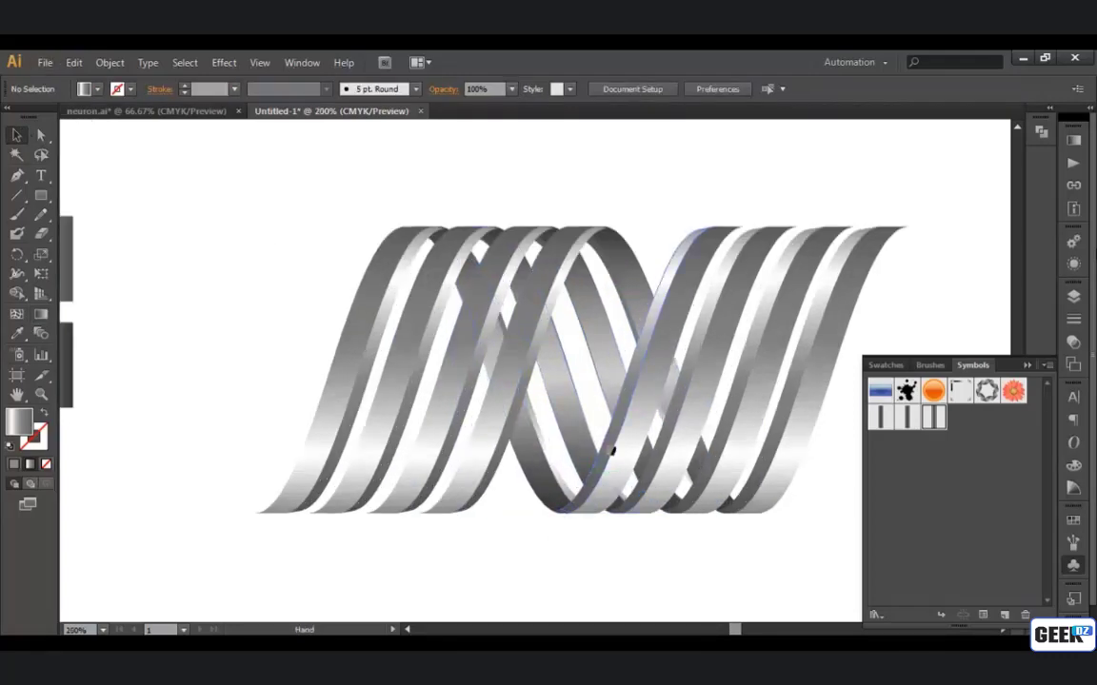
drag(617, 455, 564, 458)
key(ctrl+minus)
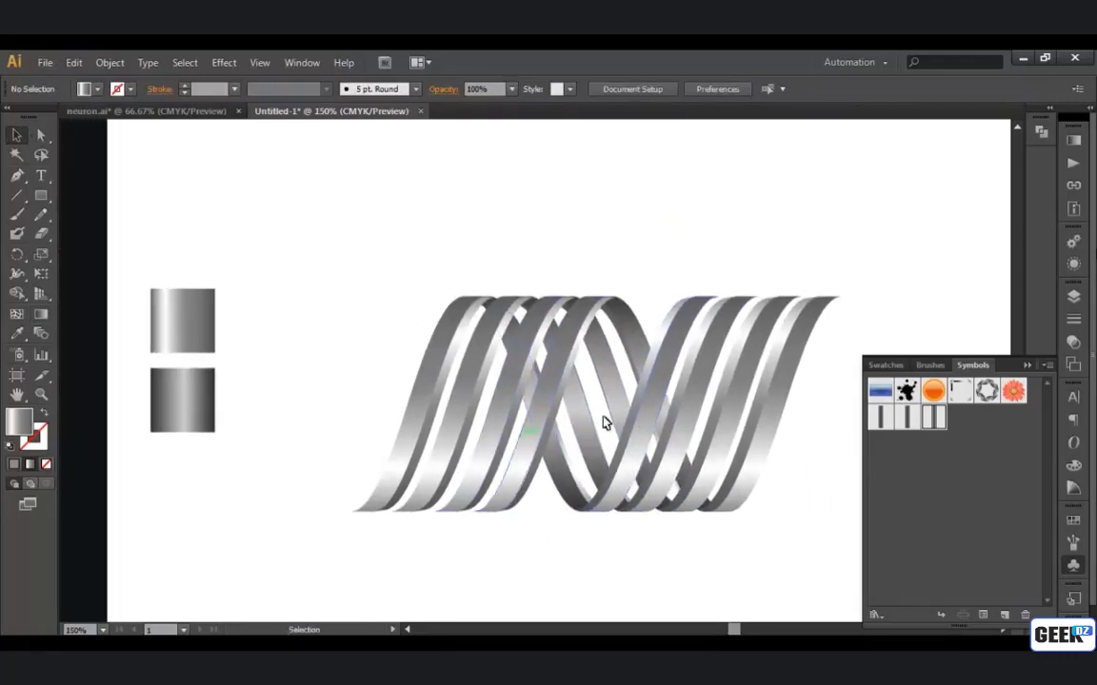
key(ctrl+minus)
key(ctrl+minus)
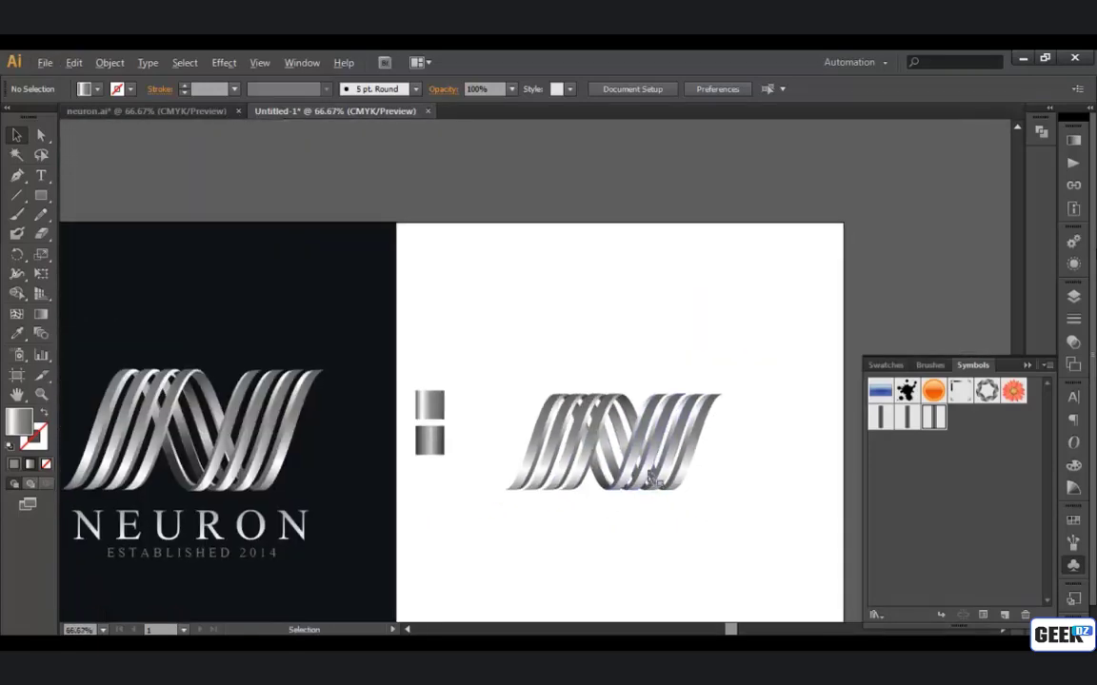
Group all strips of the gradient-filled N ribbon, stretch the group slightly taller, and deselect it
key(ctrl+plus)
key(ctrl+minus)
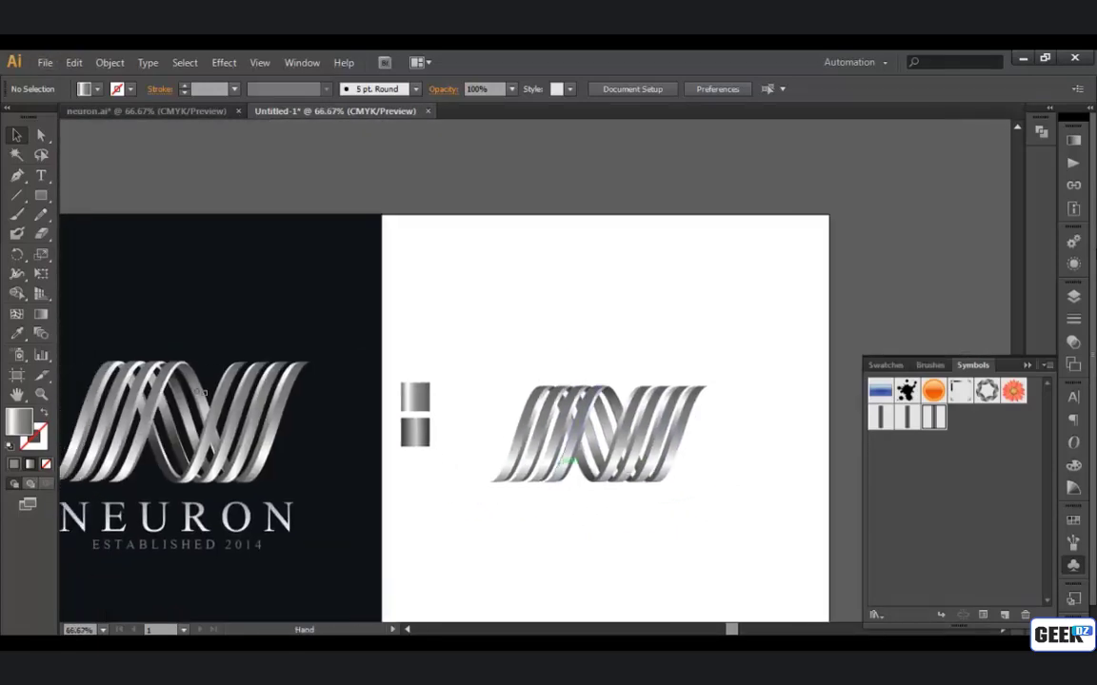
drag(666, 507, 428, 360)
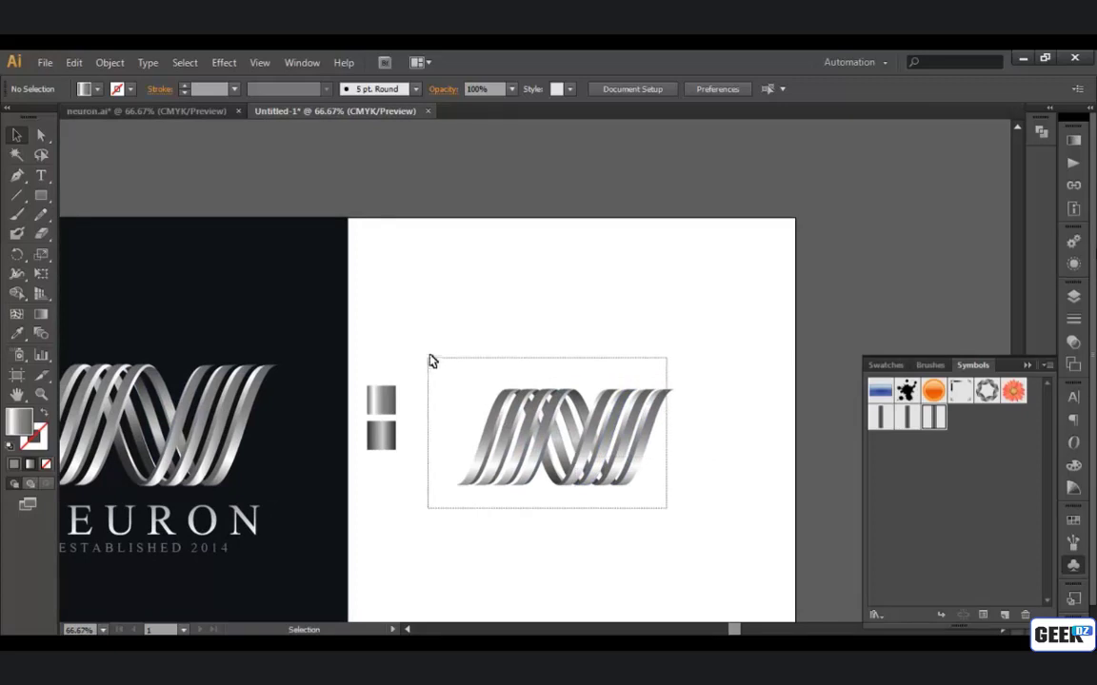
key(ctrl+g)
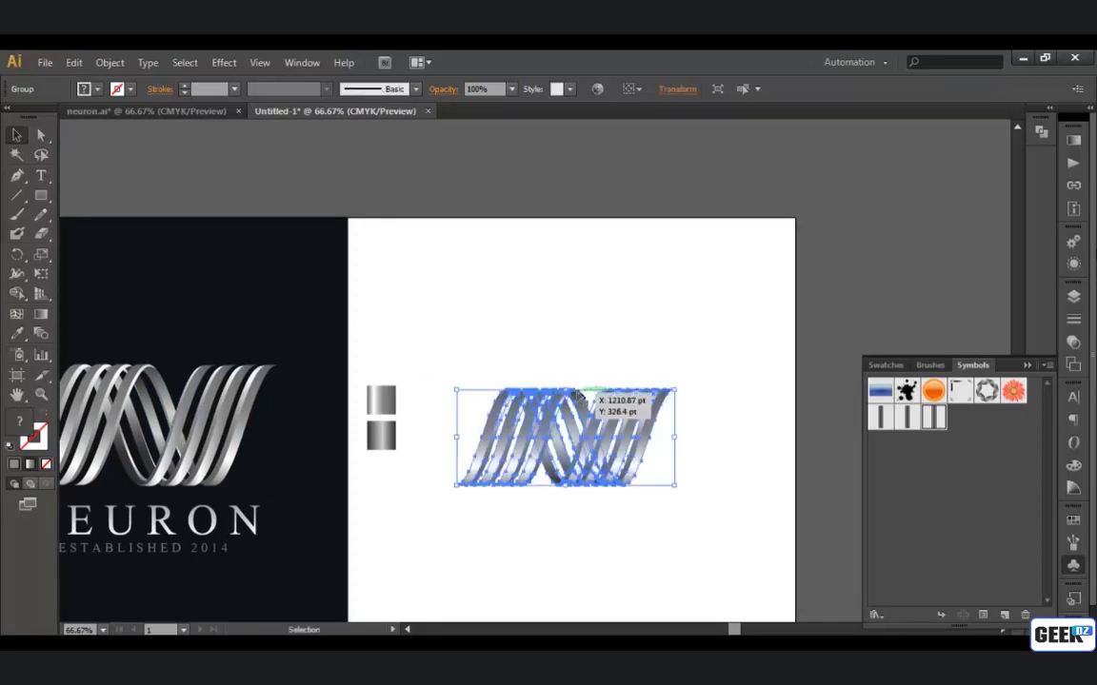
drag(568, 387, 568, 377)
click(605, 342)
drag(572, 492, 581, 481)
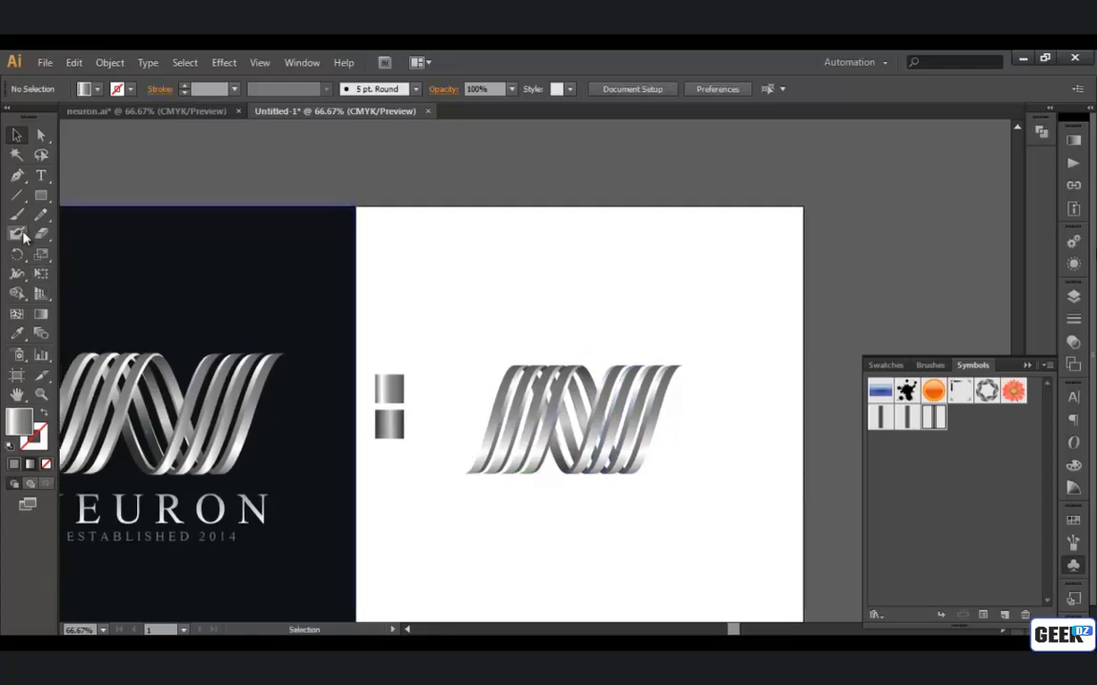
Add the text NEURON in black below the ribbon on the white artboard
click(42, 177)
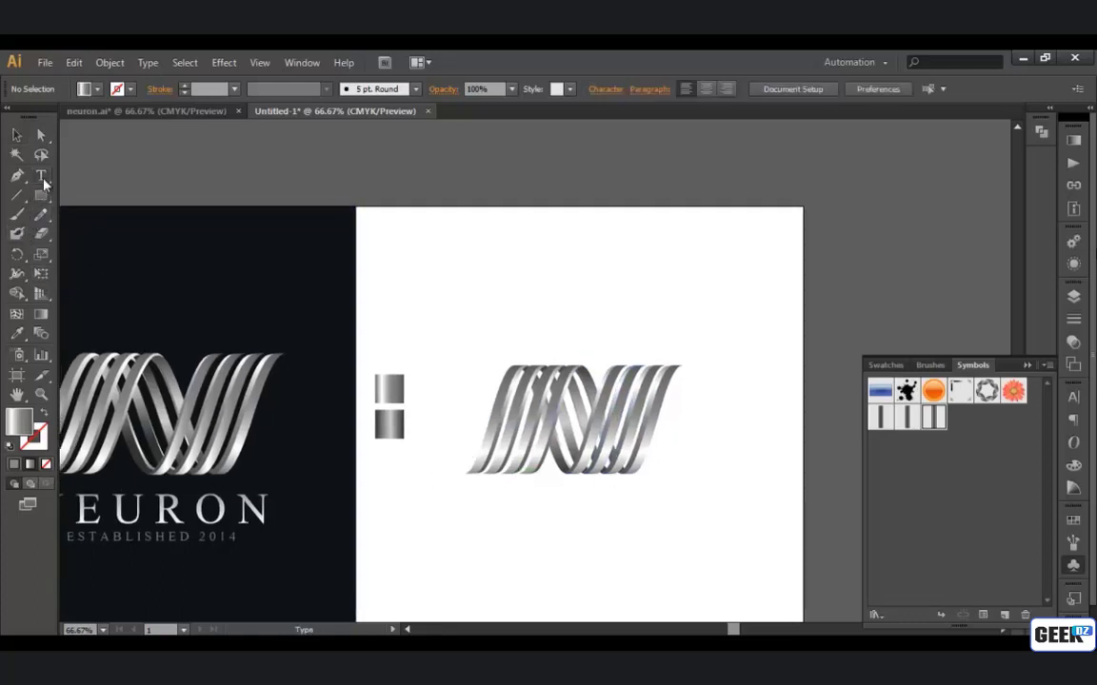
click(488, 516)
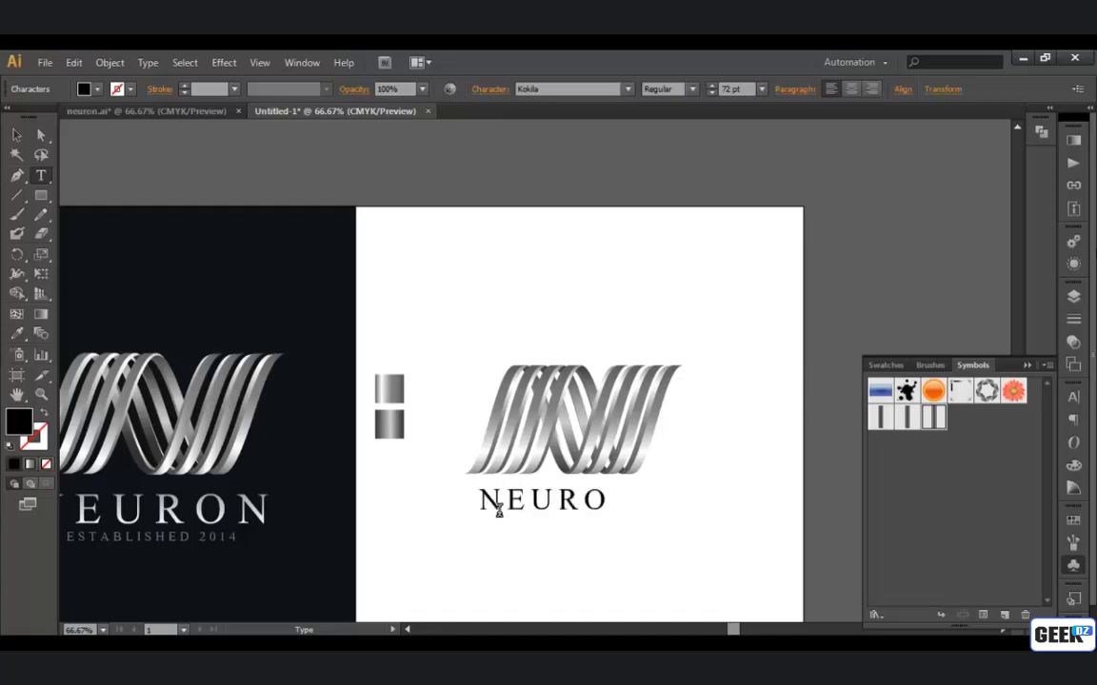
key(Escape)
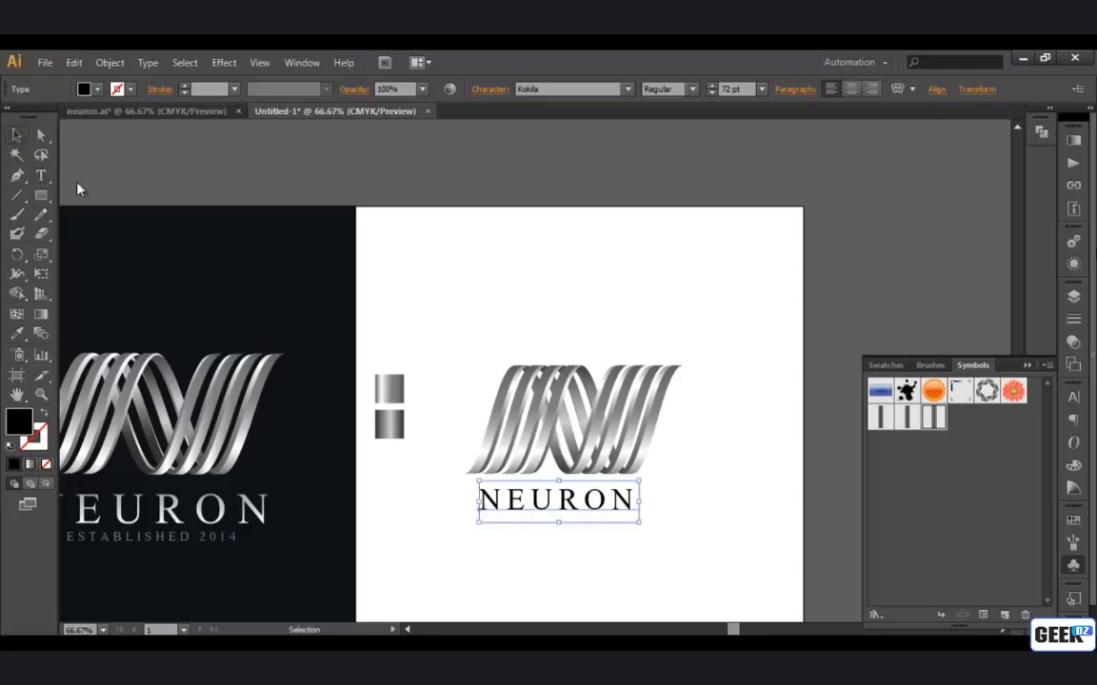
Duplicate the NEURON text directly below itself and replace the copy's wording with ESTABLISHED 2014
drag(579, 533, 577, 564)
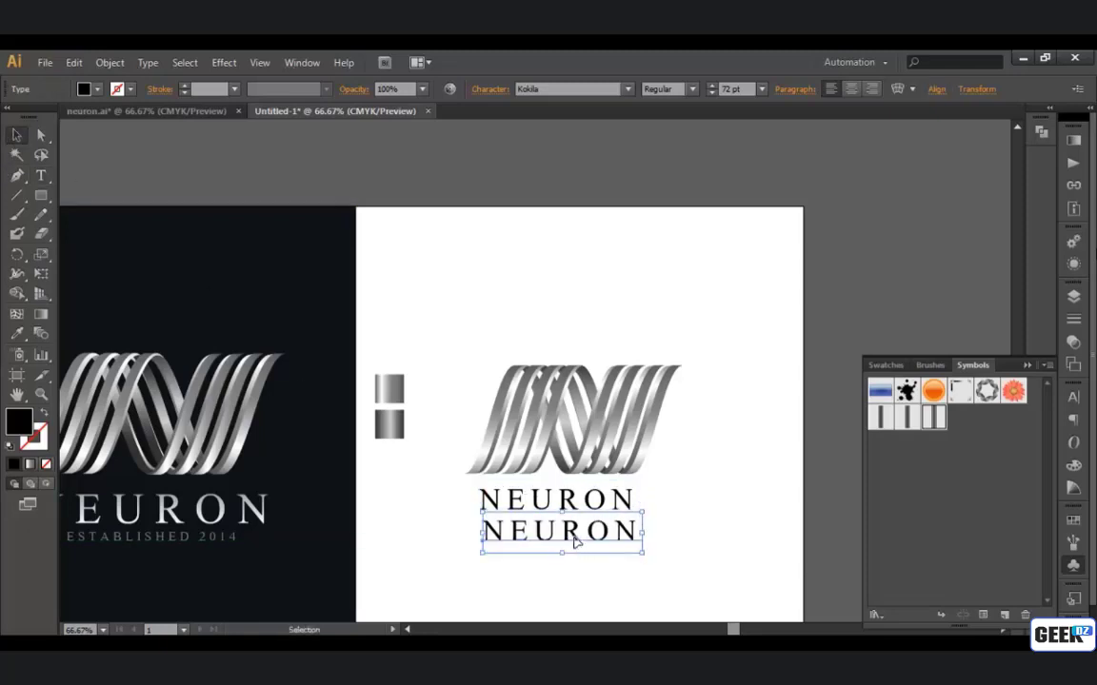
key(t)
drag(633, 531, 376, 493)
text(ESTABLISHED 2014)
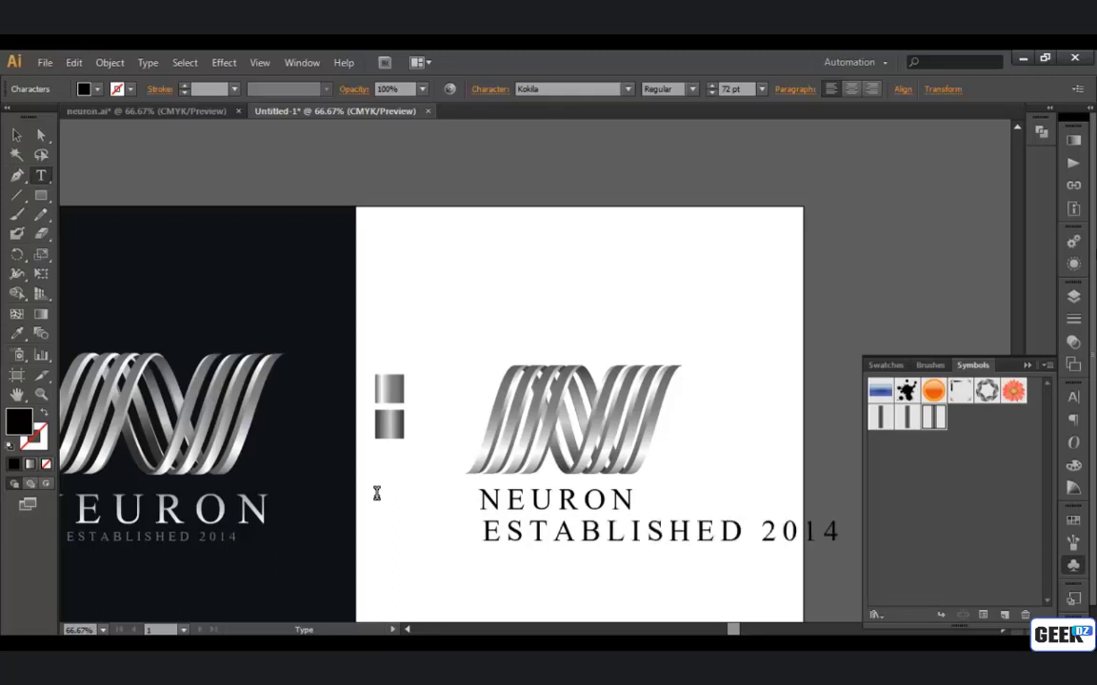
click(16, 135)
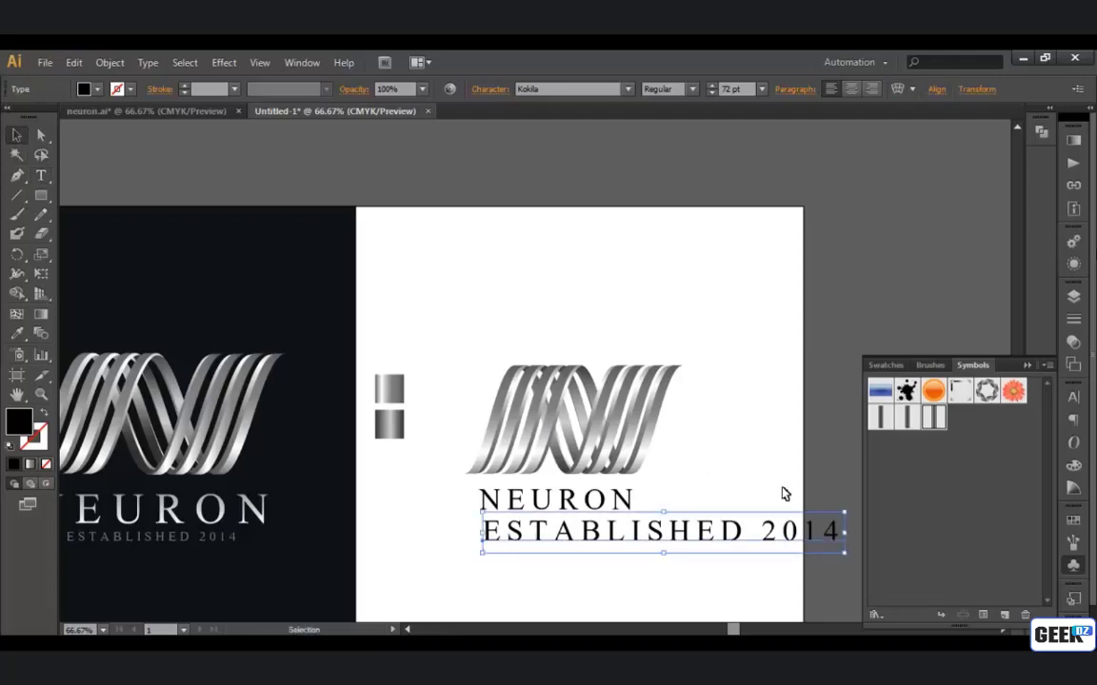
Scale the ESTABLISHED 2014 line down to be narrower than the NEURON text and centre it below that text
drag(846, 521, 602, 512)
click(607, 575)
scroll(577, 530, up, 2)
click(634, 553)
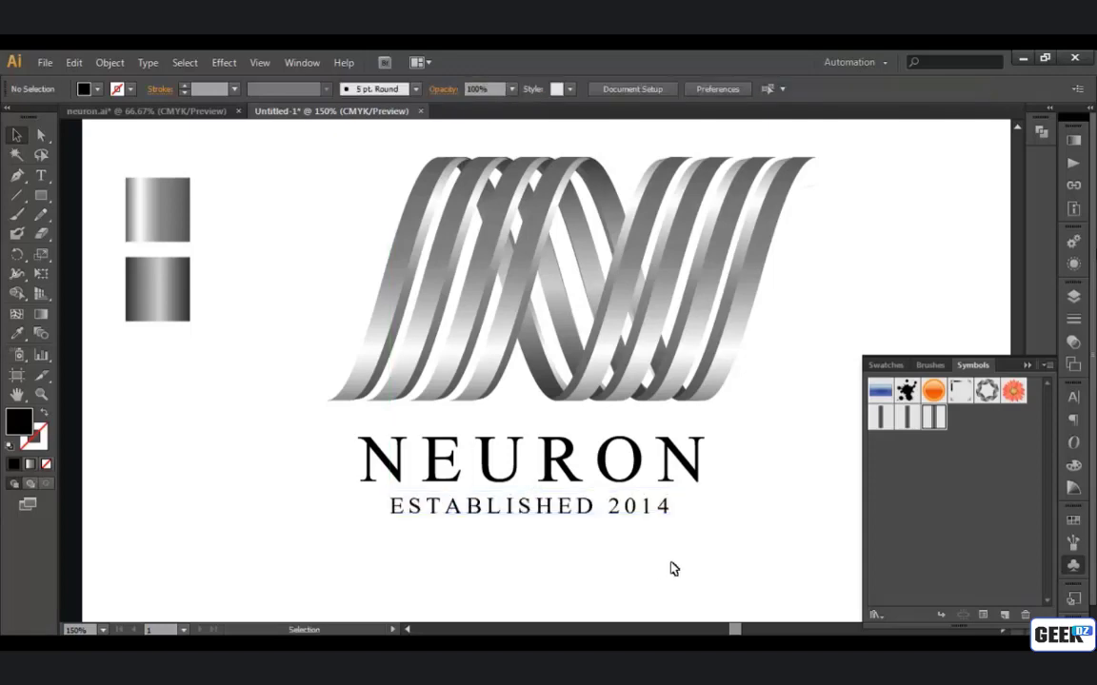
Select both text lines, enlarge them together to about the ribbon's width, and position them centred beneath it
drag(680, 563, 578, 465)
scroll(578, 466, down, 2)
drag(651, 436, 694, 424)
drag(648, 461, 678, 463)
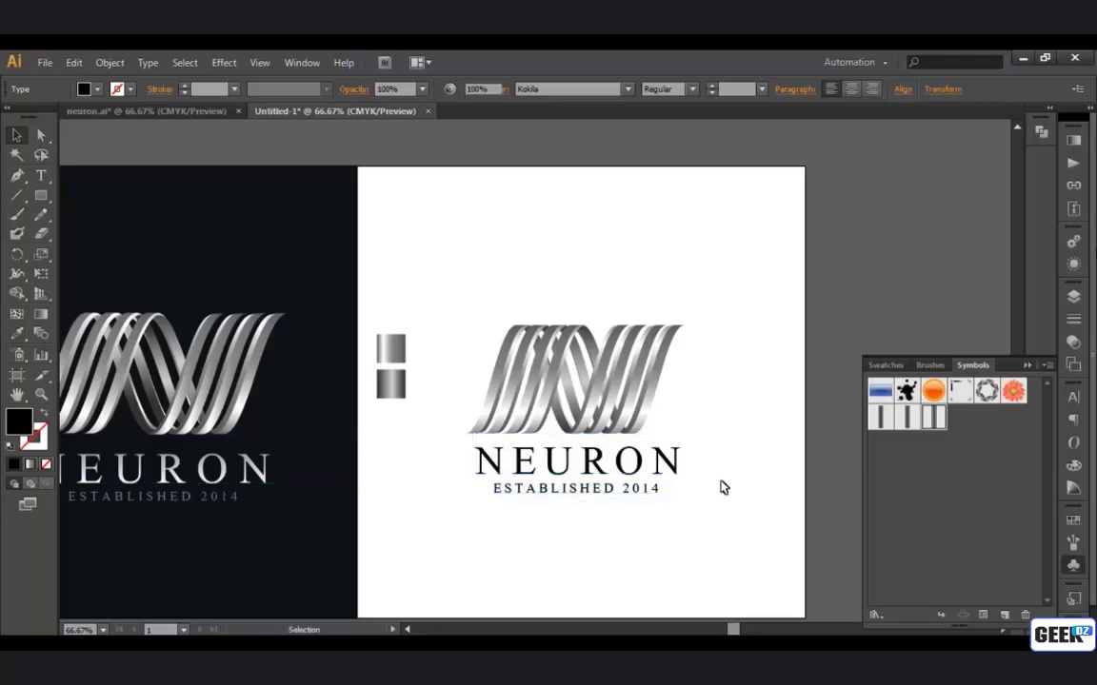
click(721, 487)
Expand the NEURON text into outlines with Object and Fill enabled, and deselect it
click(600, 476)
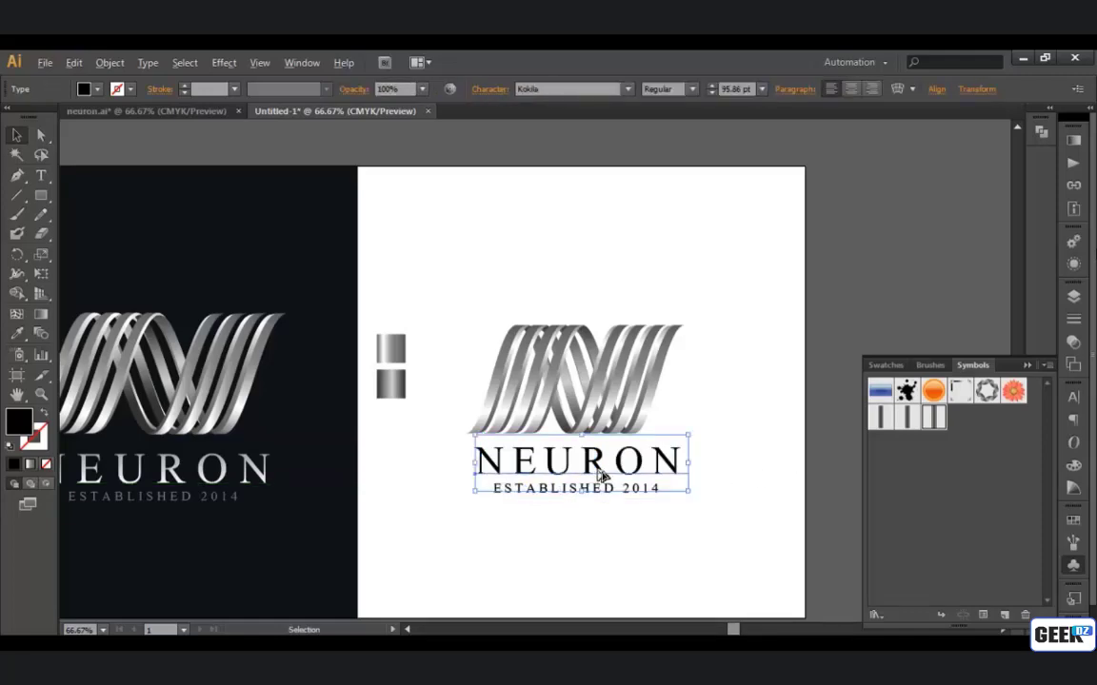
scroll(600, 476, up, 1)
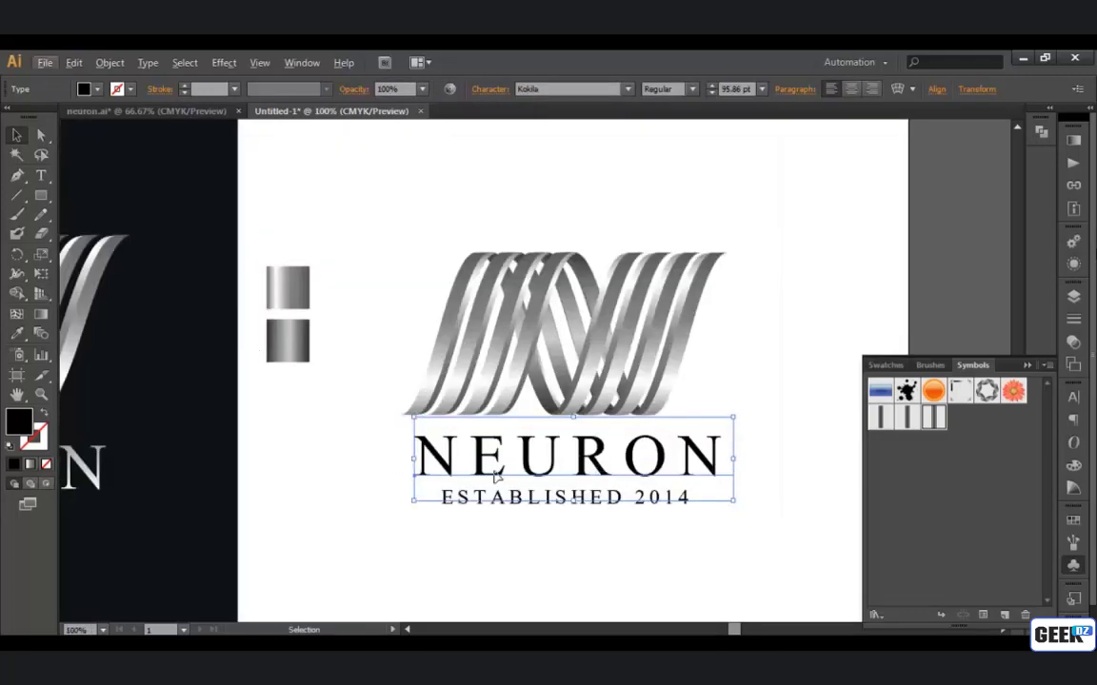
click(109, 63)
click(121, 237)
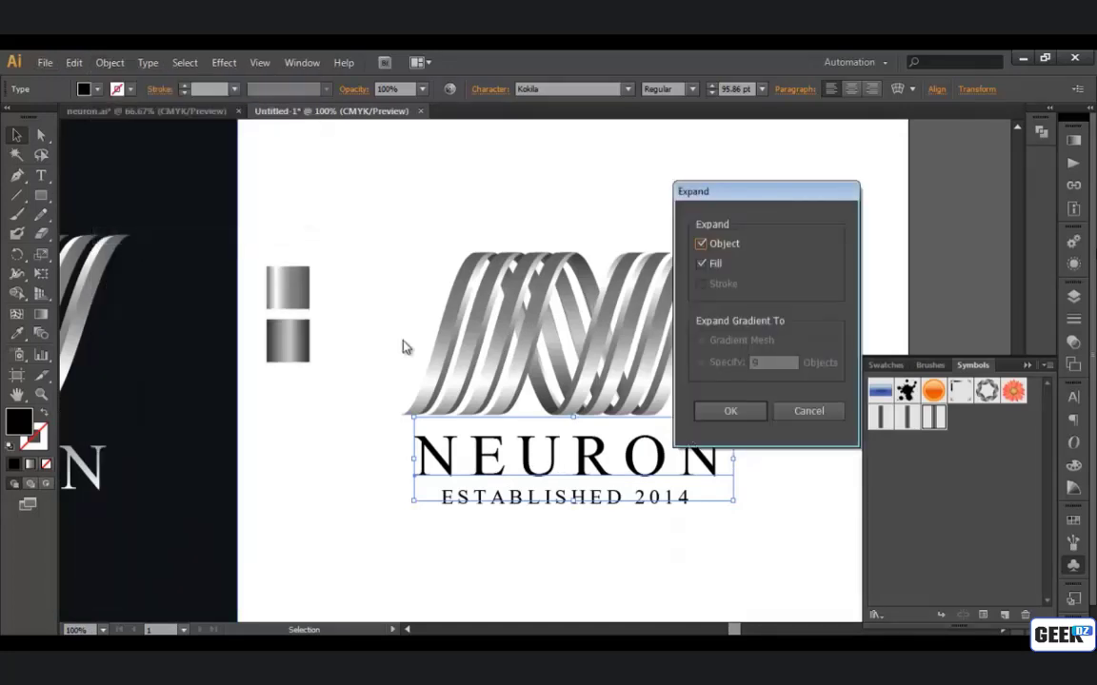
click(748, 410)
click(752, 488)
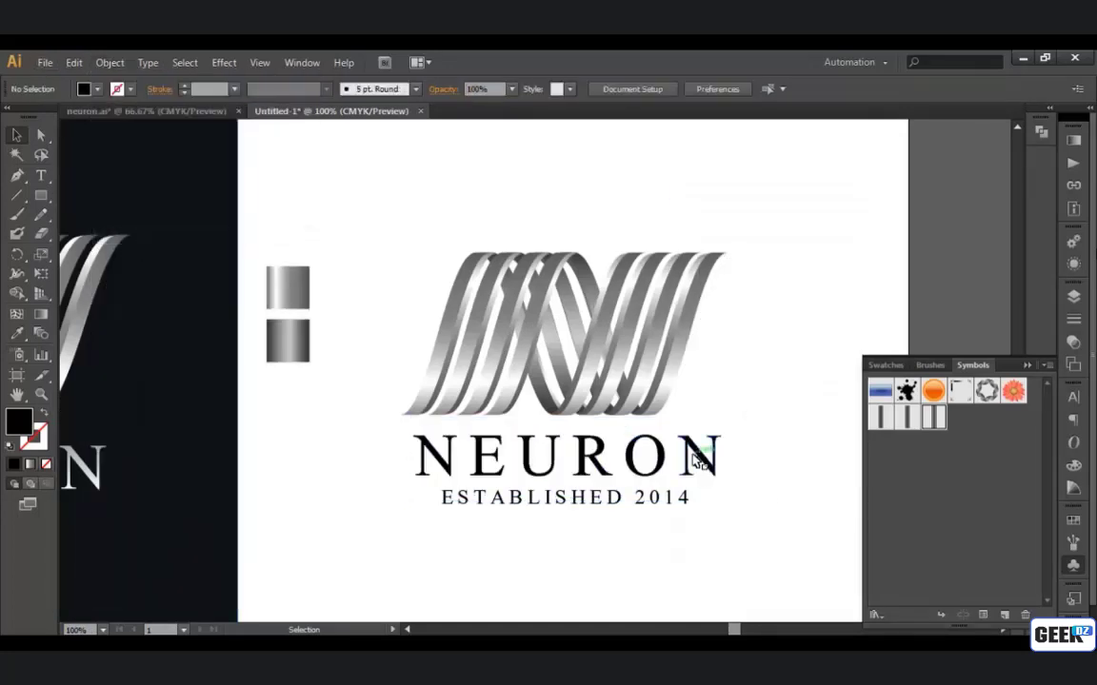
Apply the light metallic gradient from the upper sample square to the NEURON lettering, redraw it vertically from bottom to top, and deselect
click(698, 455)
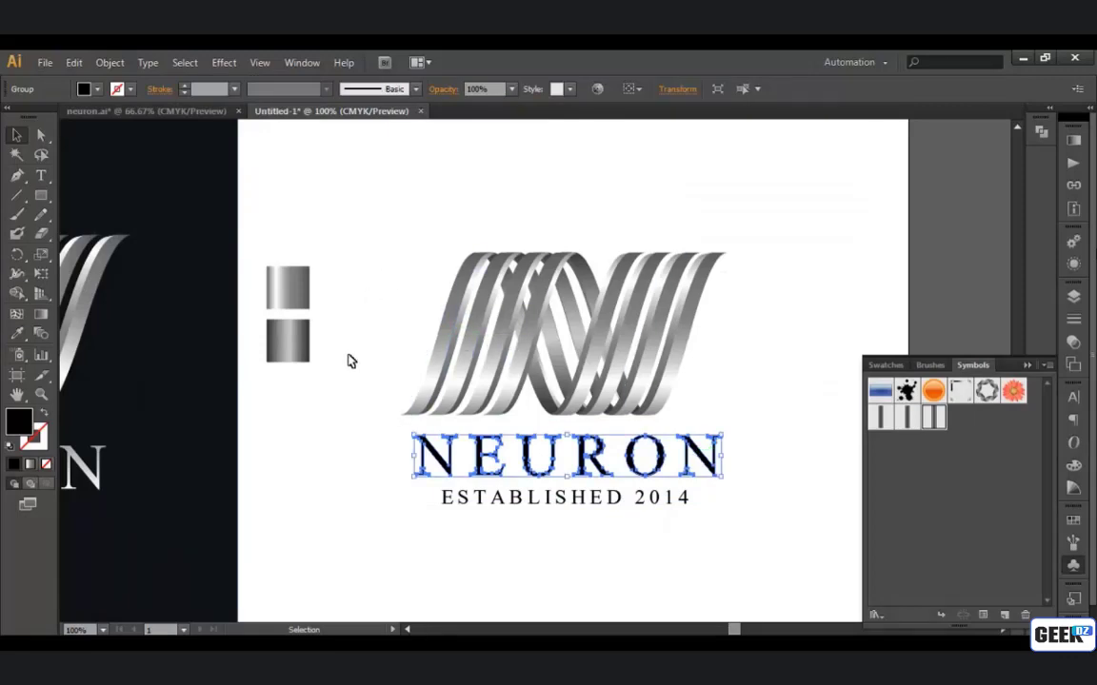
key(i)
click(276, 295)
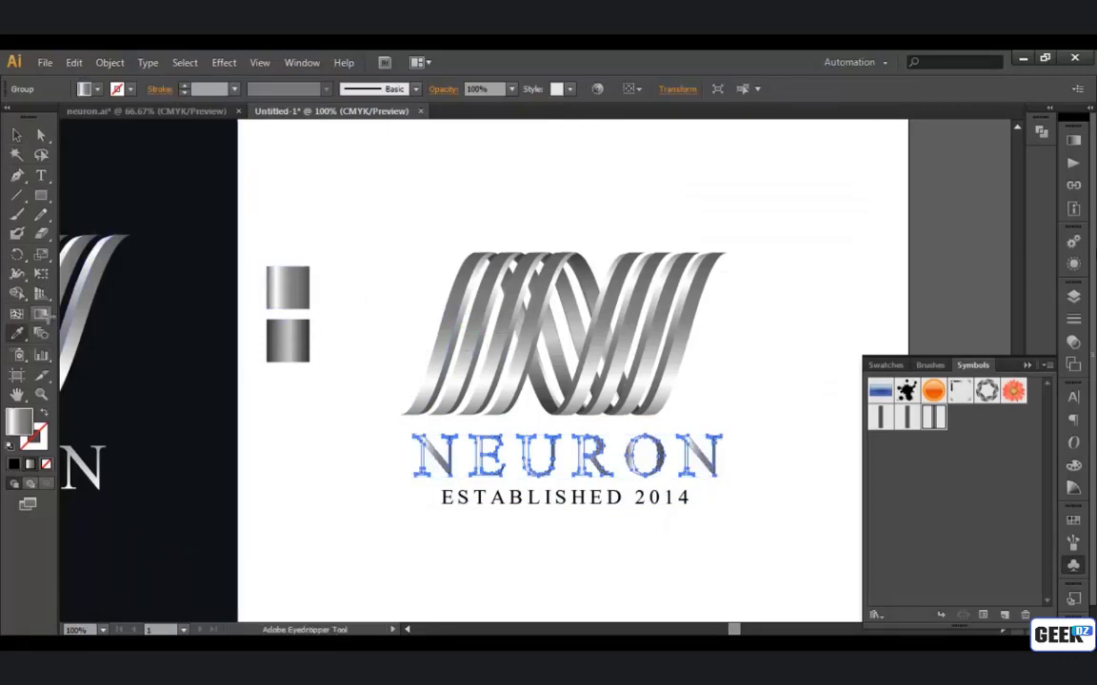
key(g)
drag(565, 432, 568, 493)
drag(577, 440, 575, 437)
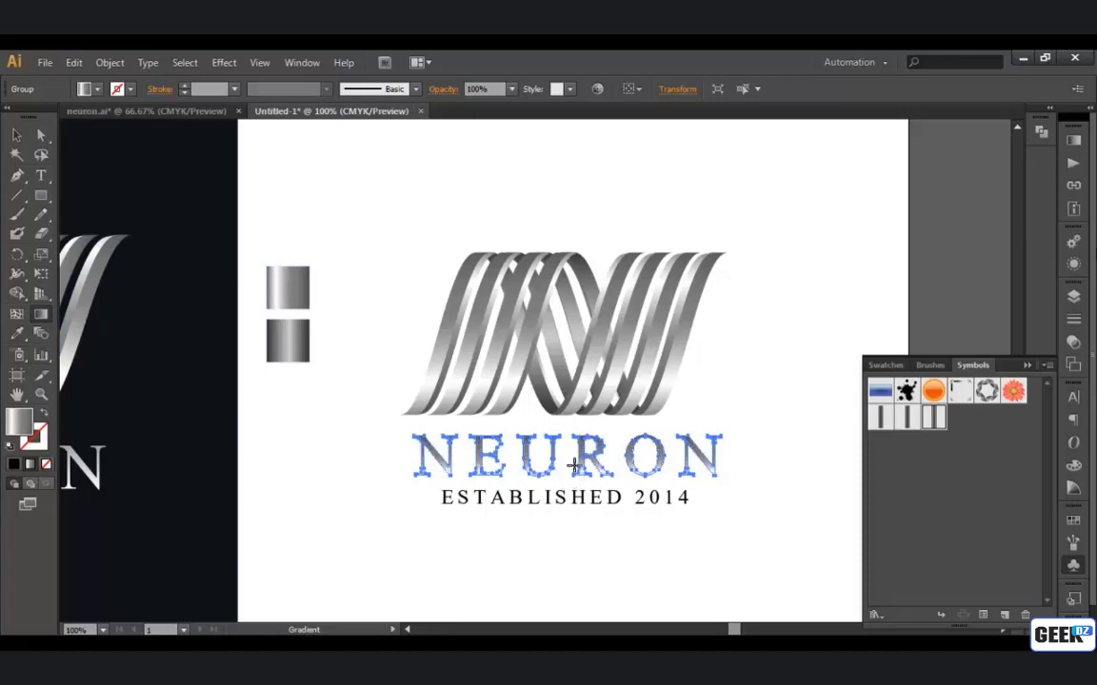
drag(572, 489, 573, 411)
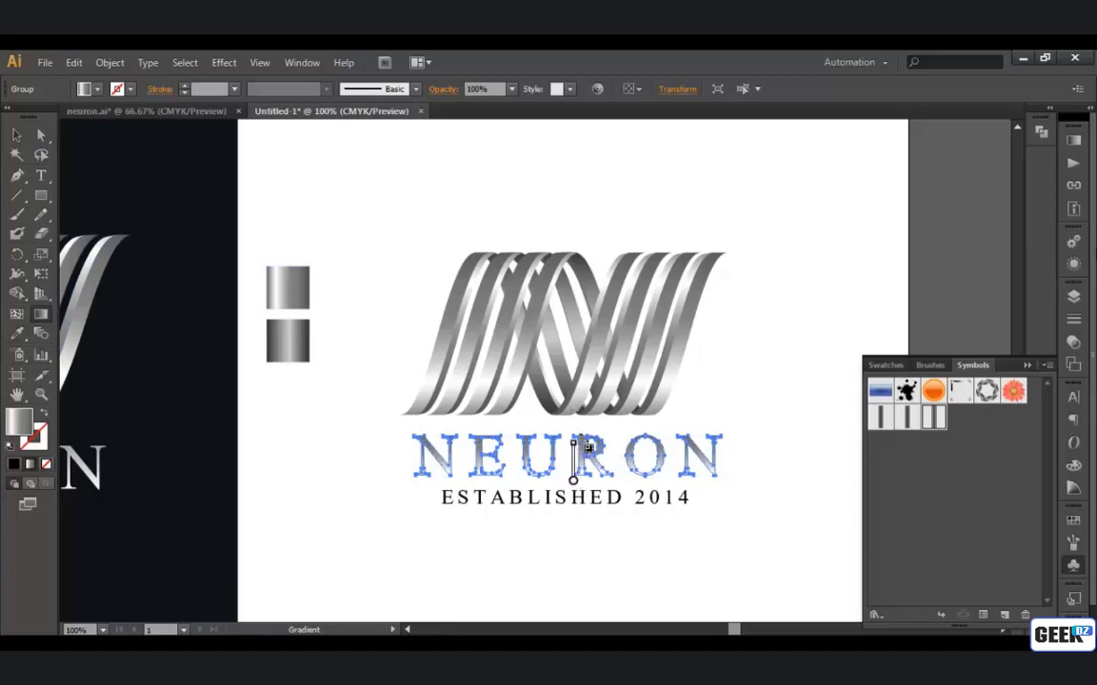
click(20, 142)
click(362, 286)
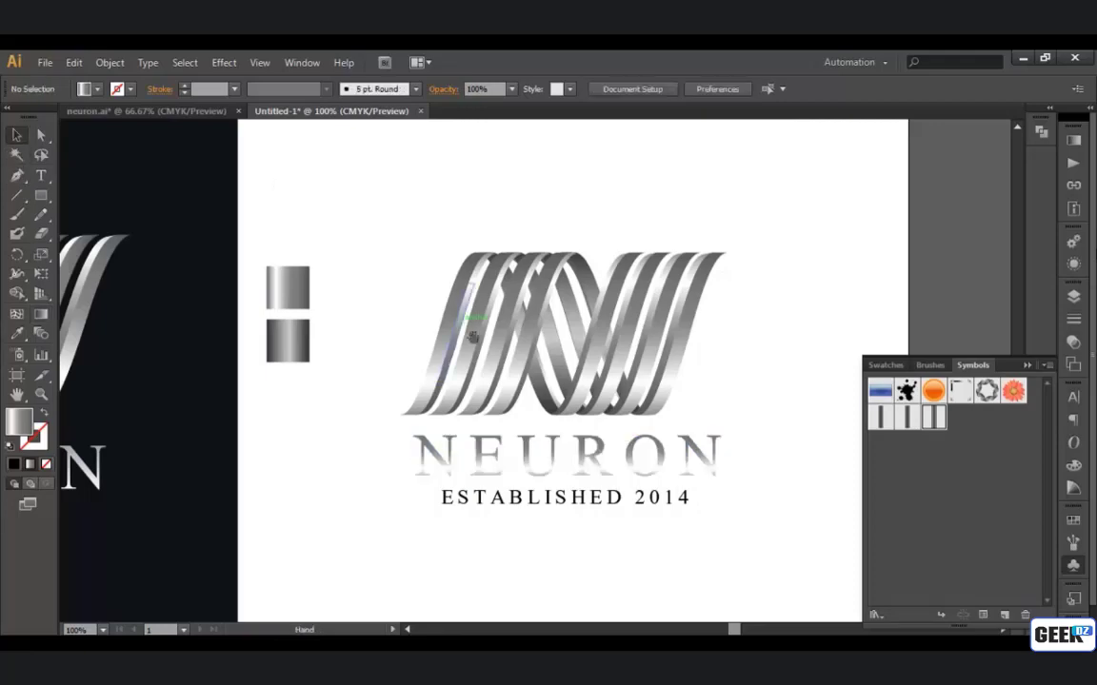
Fill the ESTABLISHED 2014 text with mid grey at 0% saturation and 60% brightness, and deselect it
drag(573, 498, 571, 467)
click(562, 472)
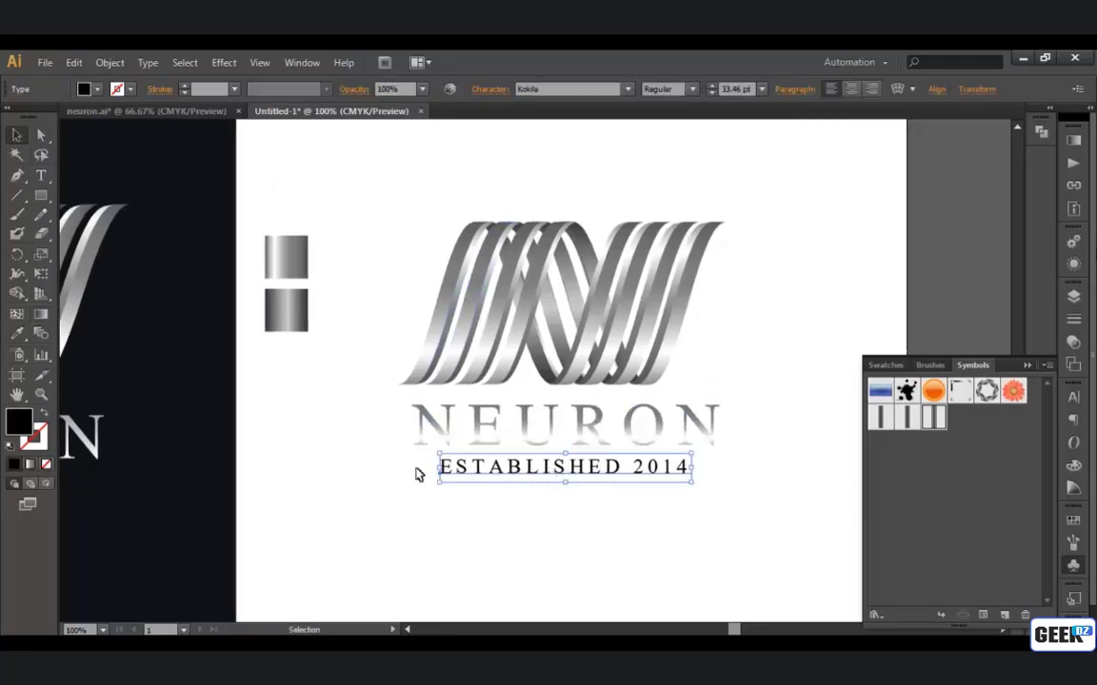
double_click(19, 420)
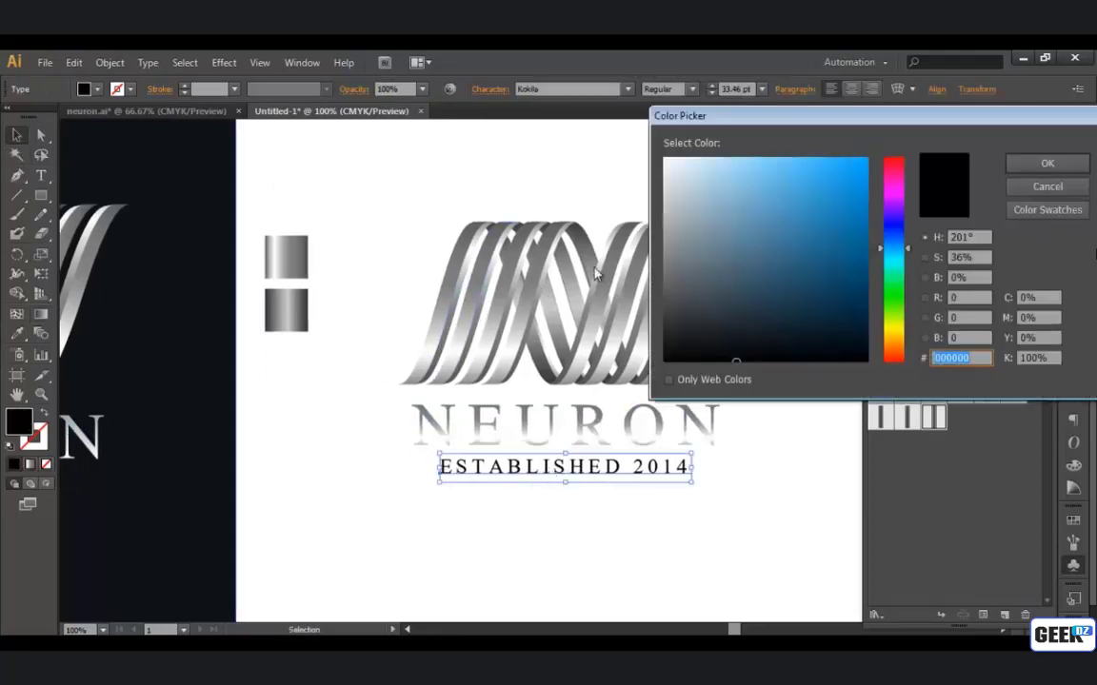
click(664, 239)
click(1018, 172)
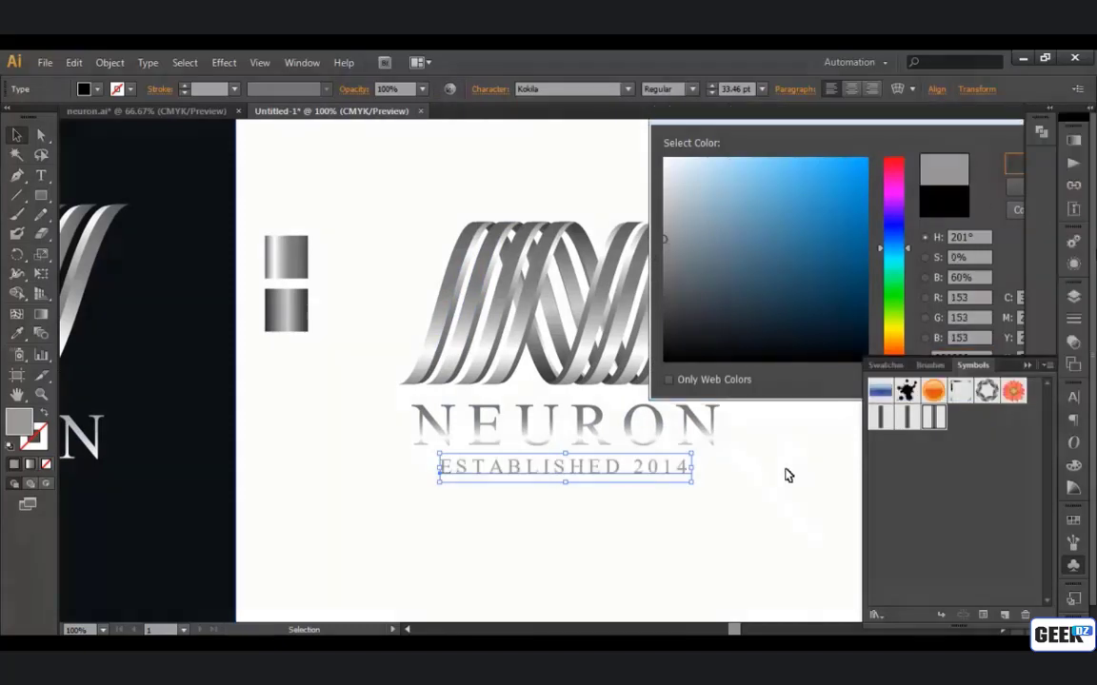
click(751, 480)
Duplicate the dark background rectangle onto the white artboard behind the new logo, fit it to the artboard, and deselect it
key(ctrl+minus)
key(ctrl+minus)
drag(734, 480, 602, 480)
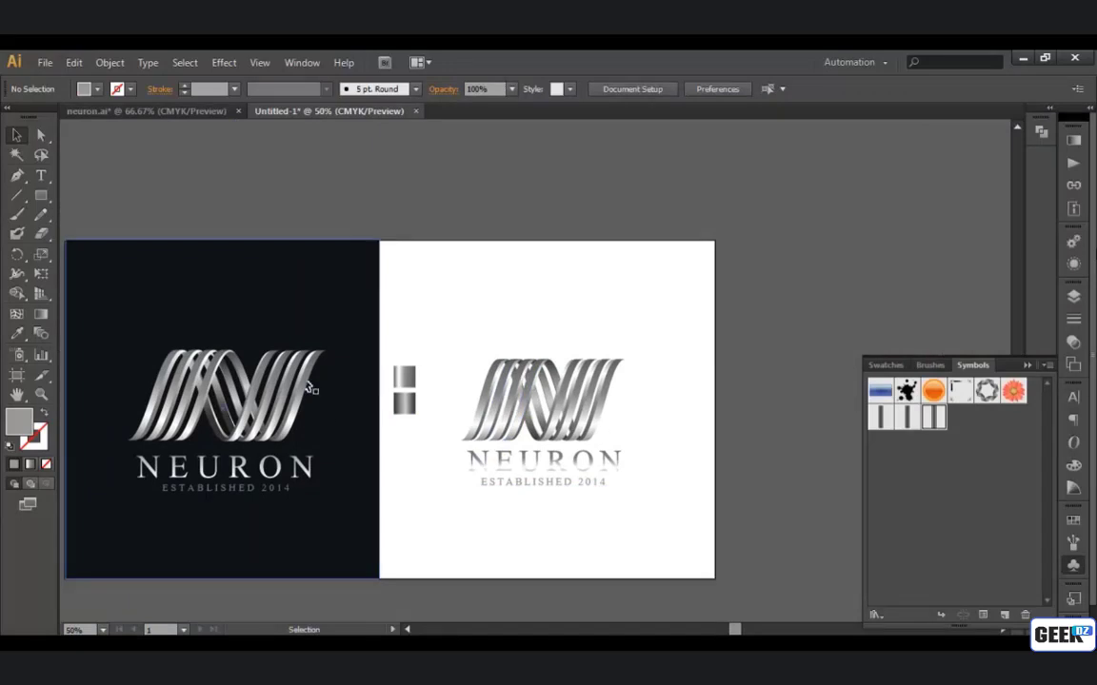
click(333, 416)
drag(370, 430, 702, 436)
drag(401, 410, 378, 410)
drag(612, 463, 505, 423)
key(ctrl+shift+a)
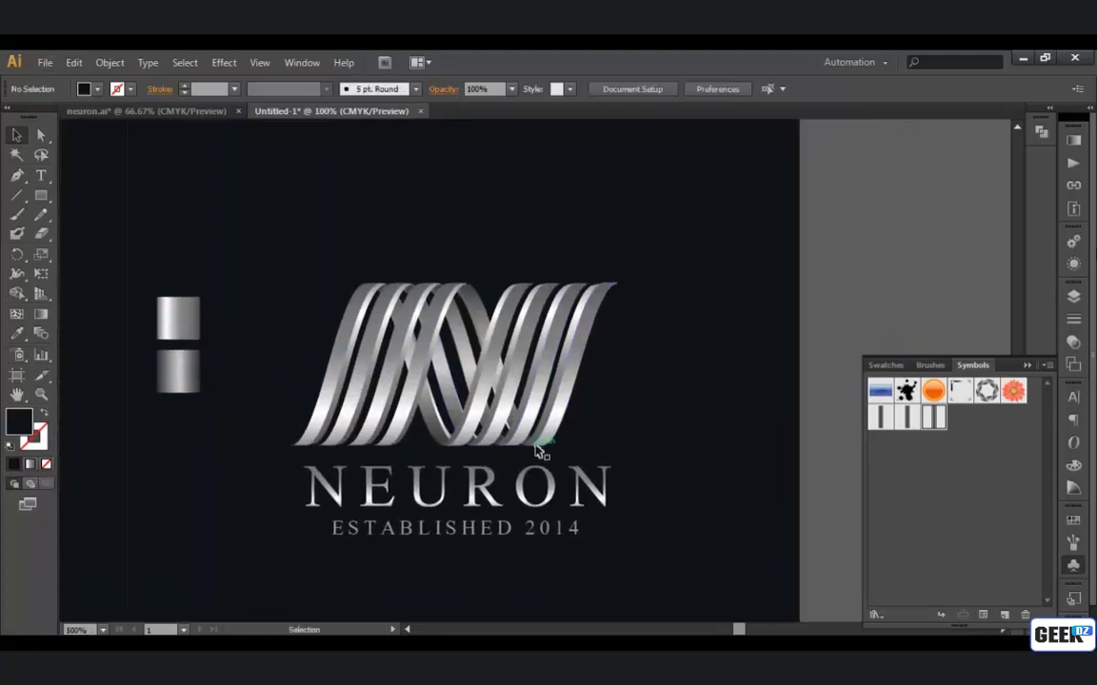